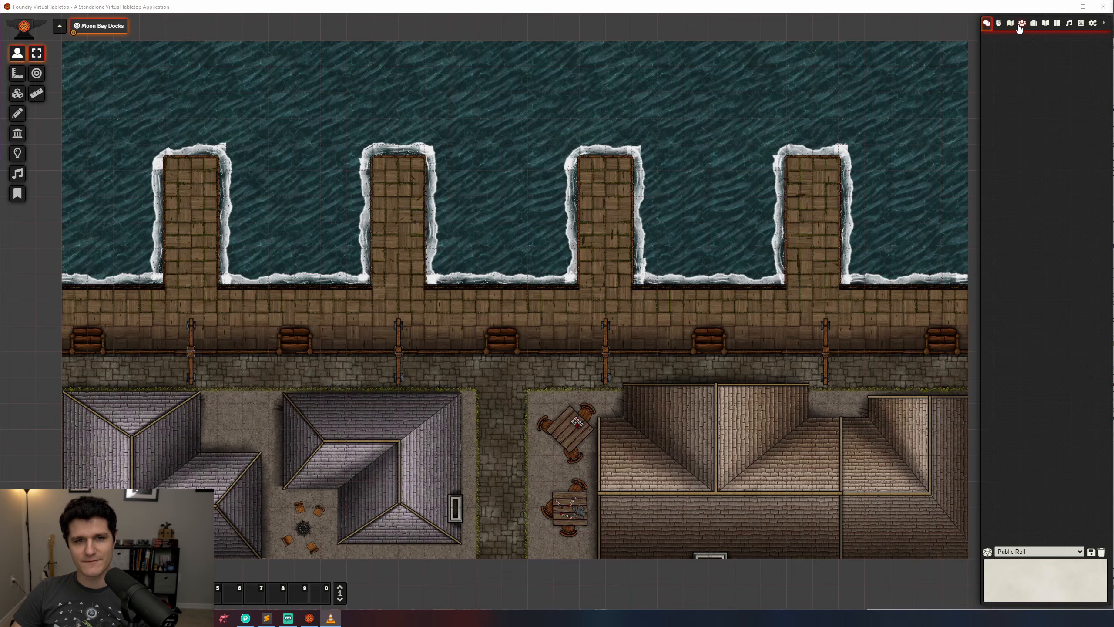
# Create a Player Character actor named "Dwarfy McDwarfface" and close its character sheet.
pyautogui.click(1021, 24)
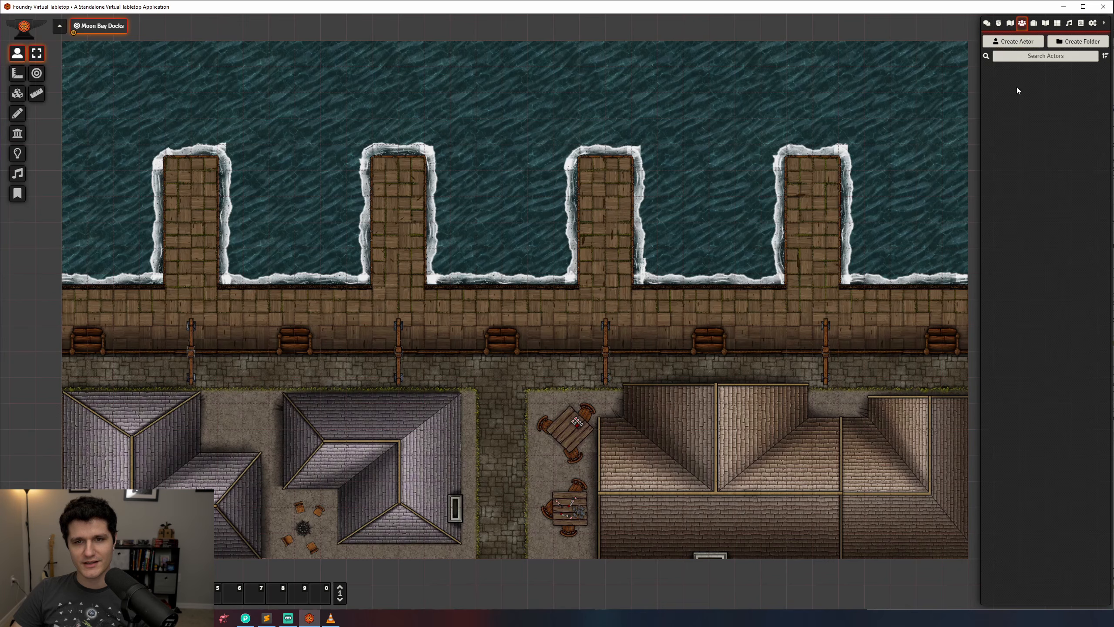
pyautogui.click(1014, 43)
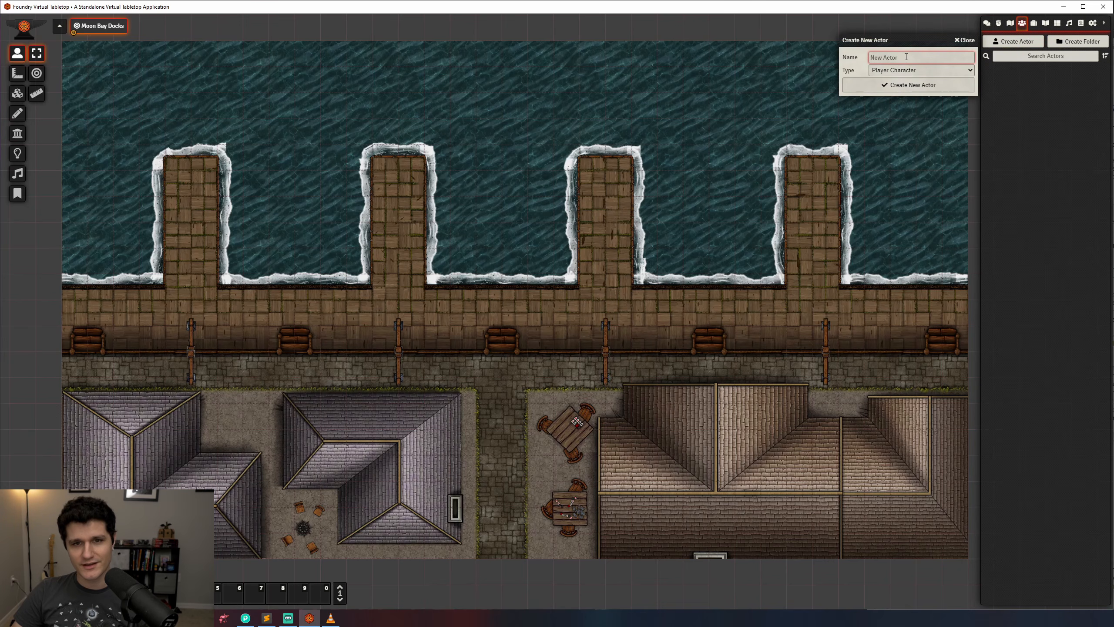
pyautogui.write('Dwarfy McD')
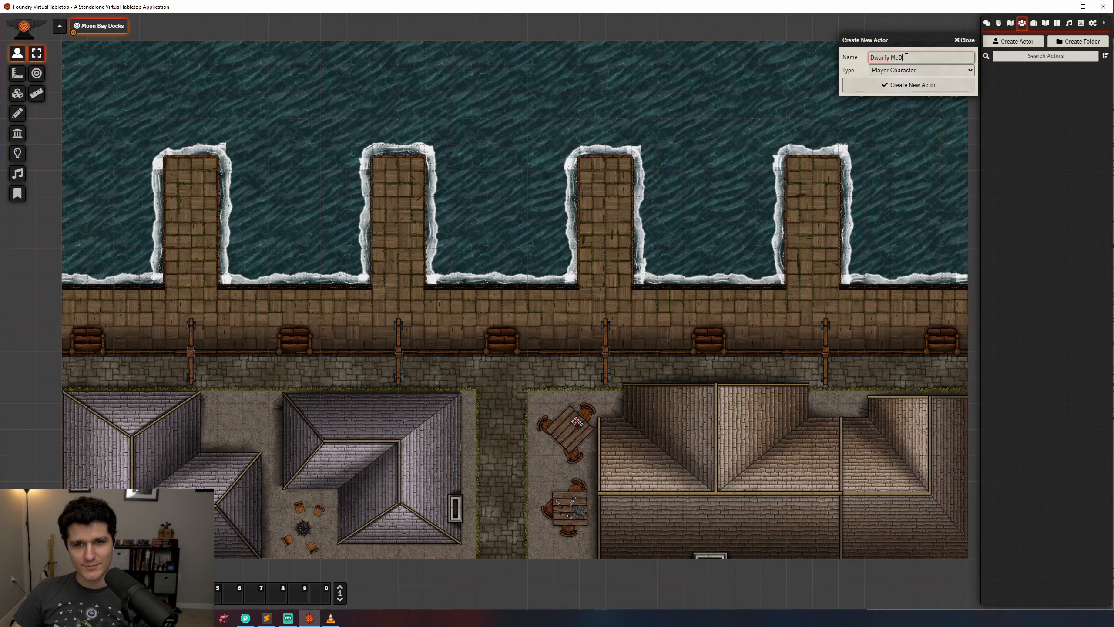
pyautogui.write('warfface')
pyautogui.press('Tab')
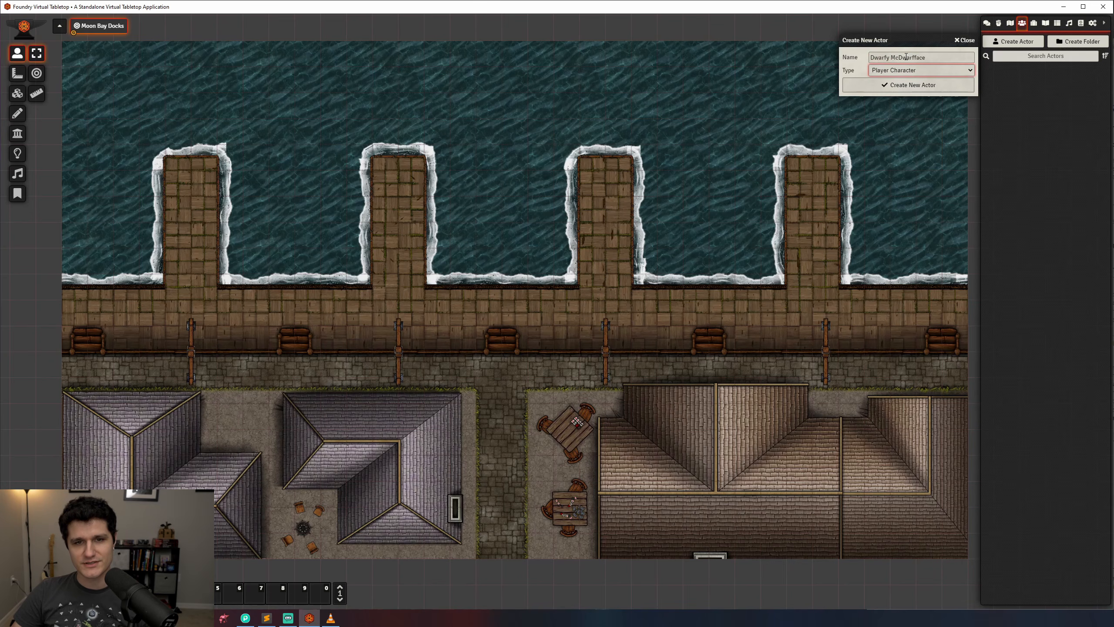
pyautogui.click(935, 71)
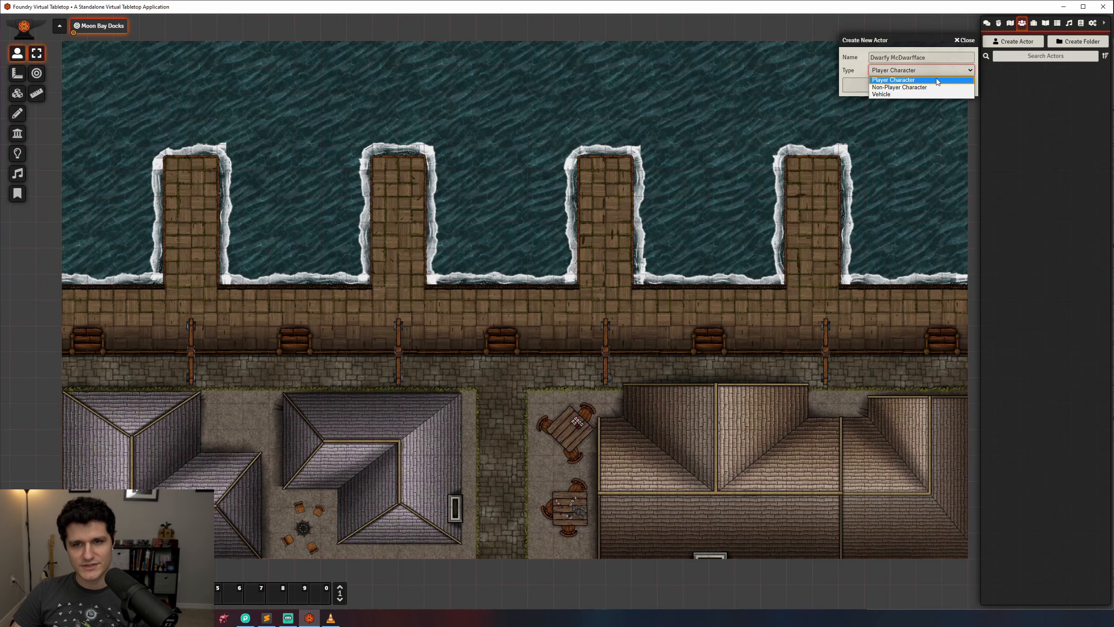
pyautogui.click(937, 79)
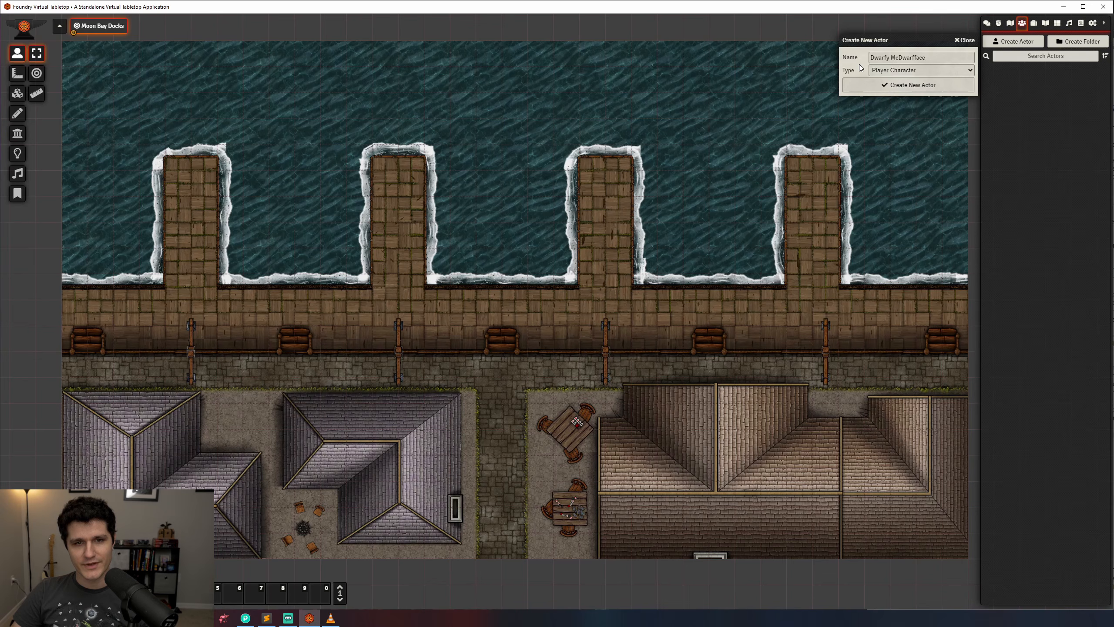
pyautogui.click(874, 84)
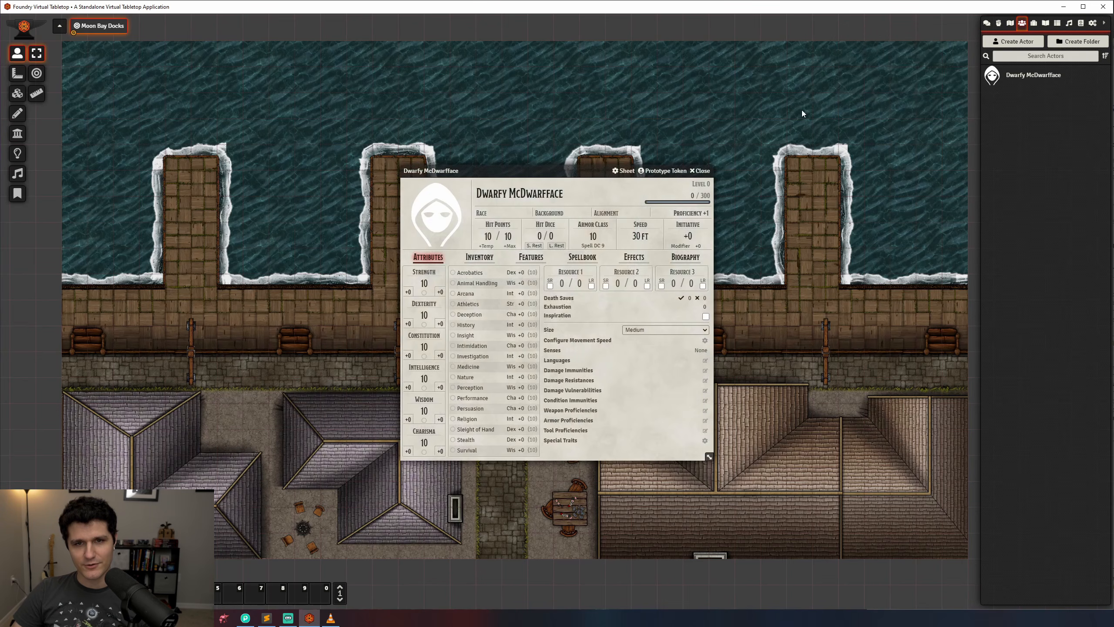
pyautogui.moveTo(598, 167); pyautogui.dragTo(816, 129)
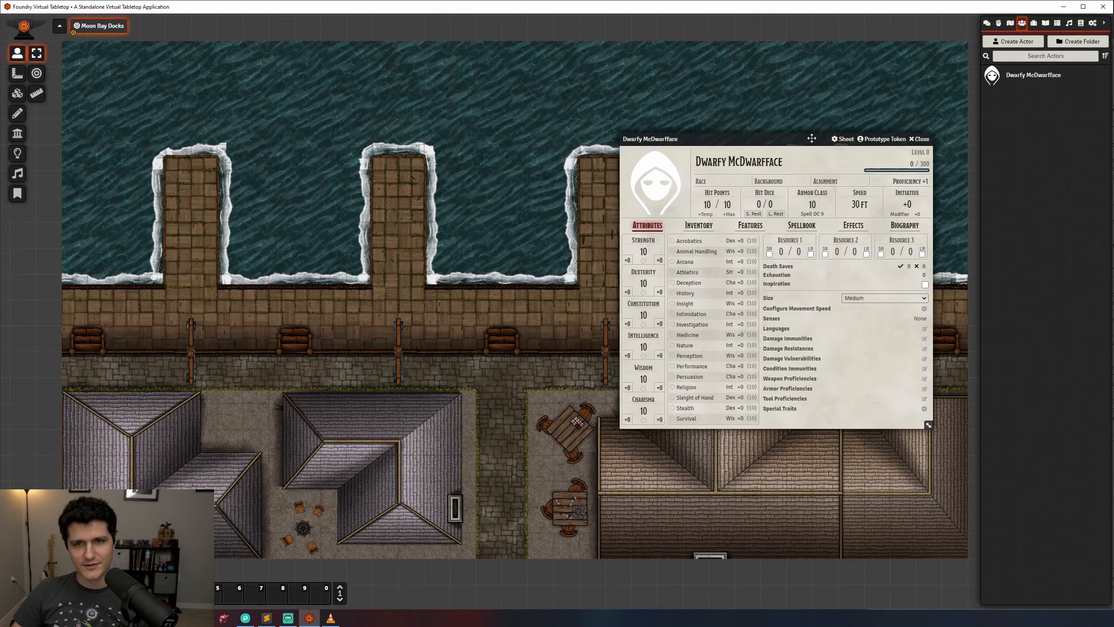
pyautogui.click(918, 134)
# Place a Dwarfy McDwarfface token on the stone path between the houses, then move it three squares up and three squares right onto the dock.
pyautogui.moveTo(1026, 83); pyautogui.dragTo(517, 389)
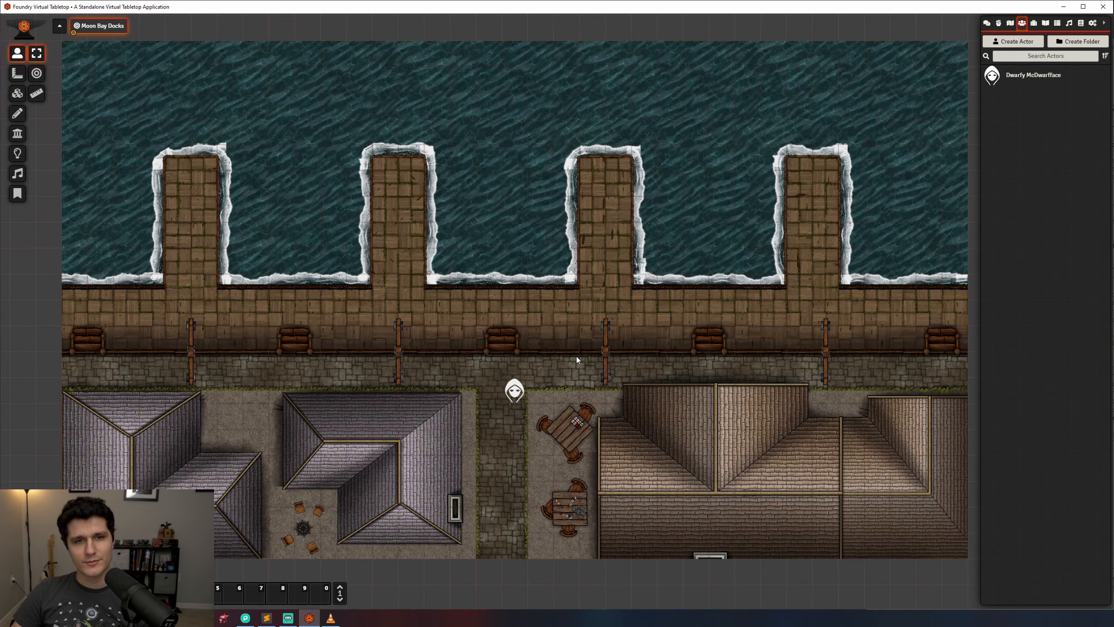
pyautogui.click(515, 390)
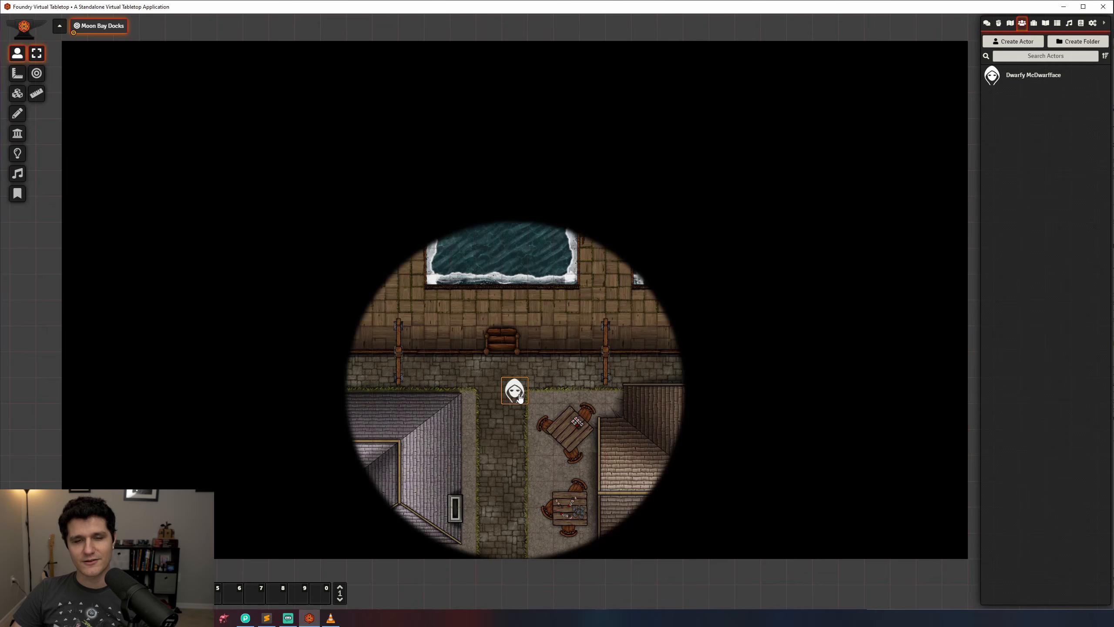
pyautogui.press('Up')
pyautogui.press('Up')
pyautogui.press('Up')
pyautogui.press('Right')
pyautogui.press('Right')
pyautogui.press('Right')
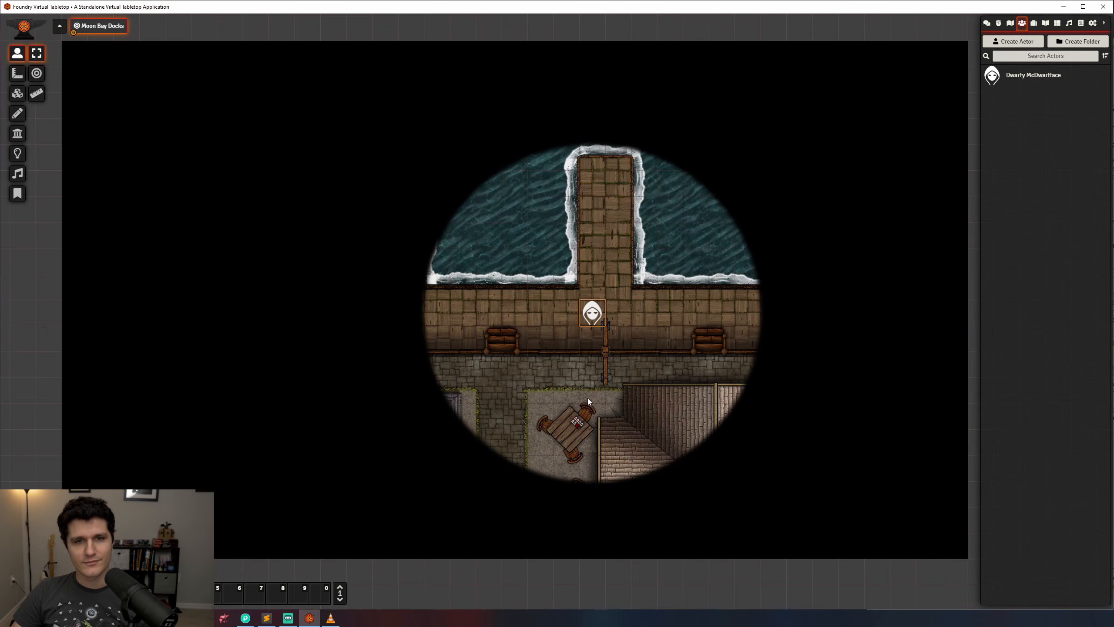
# Open the dock token's character sheet and review its Inventory, Features, Spellbook, Effects, Biography and Attributes sections.
pyautogui.doubleClick(593, 318)
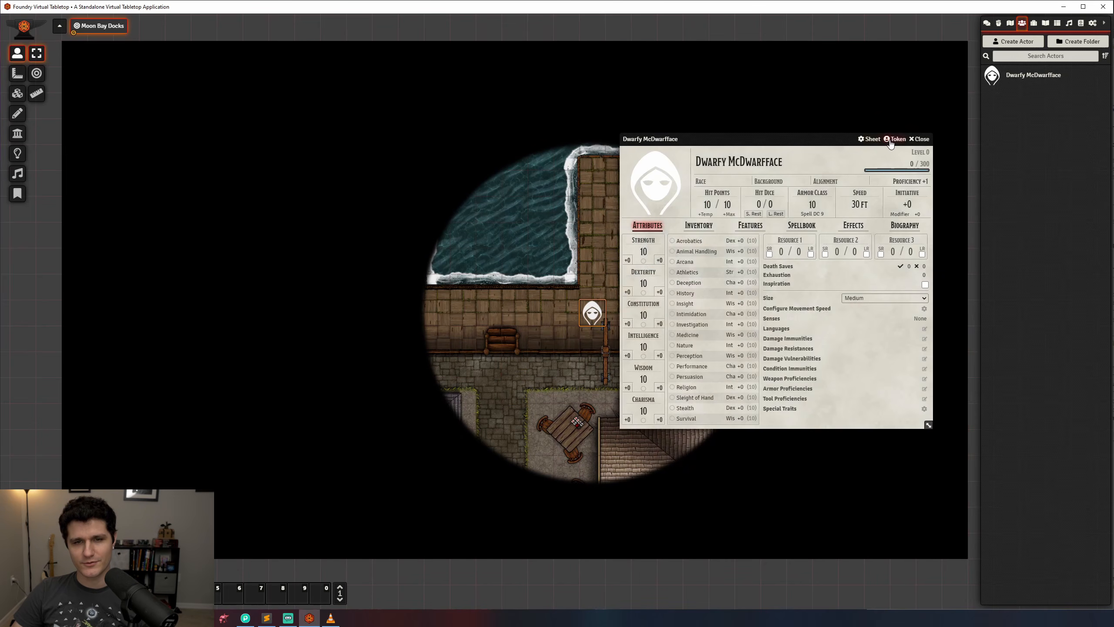
pyautogui.click(921, 139)
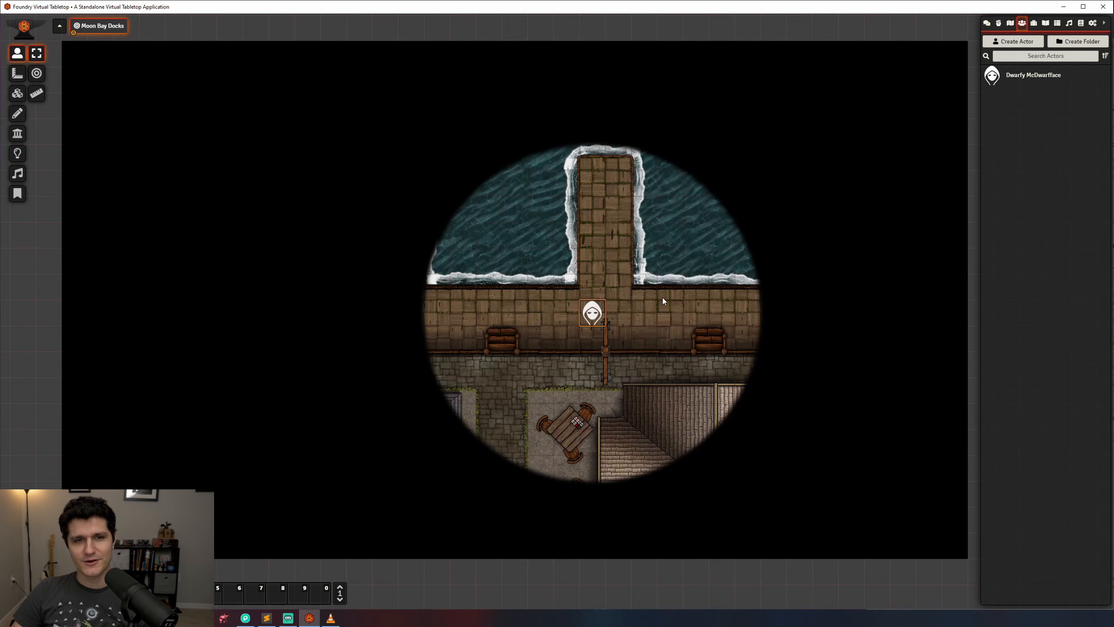
pyautogui.doubleClick(601, 313)
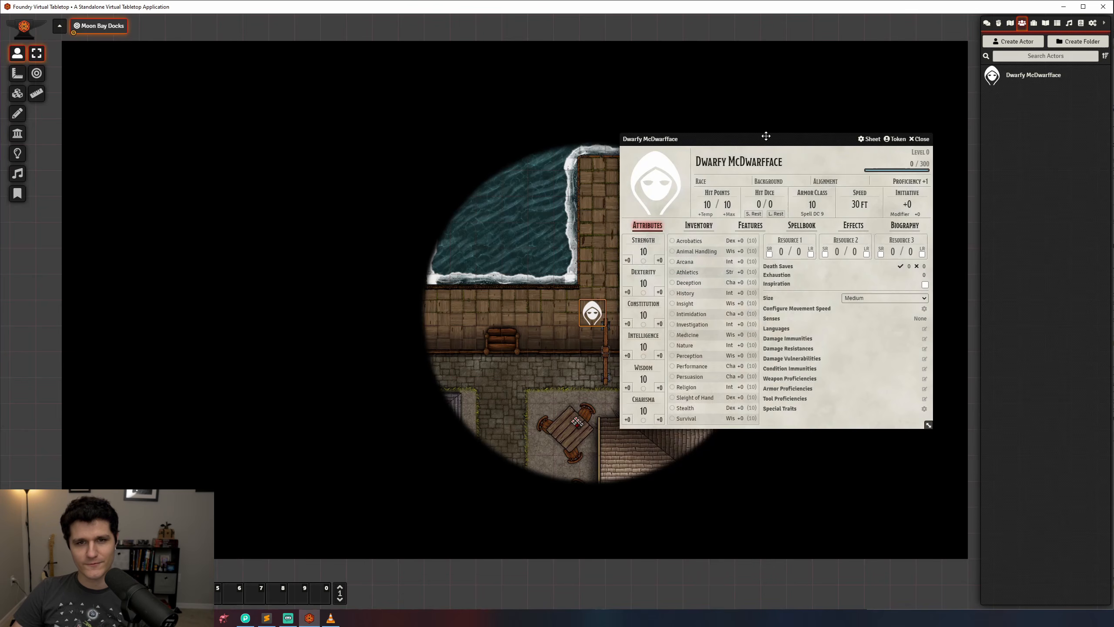
pyautogui.moveTo(768, 135); pyautogui.dragTo(793, 124)
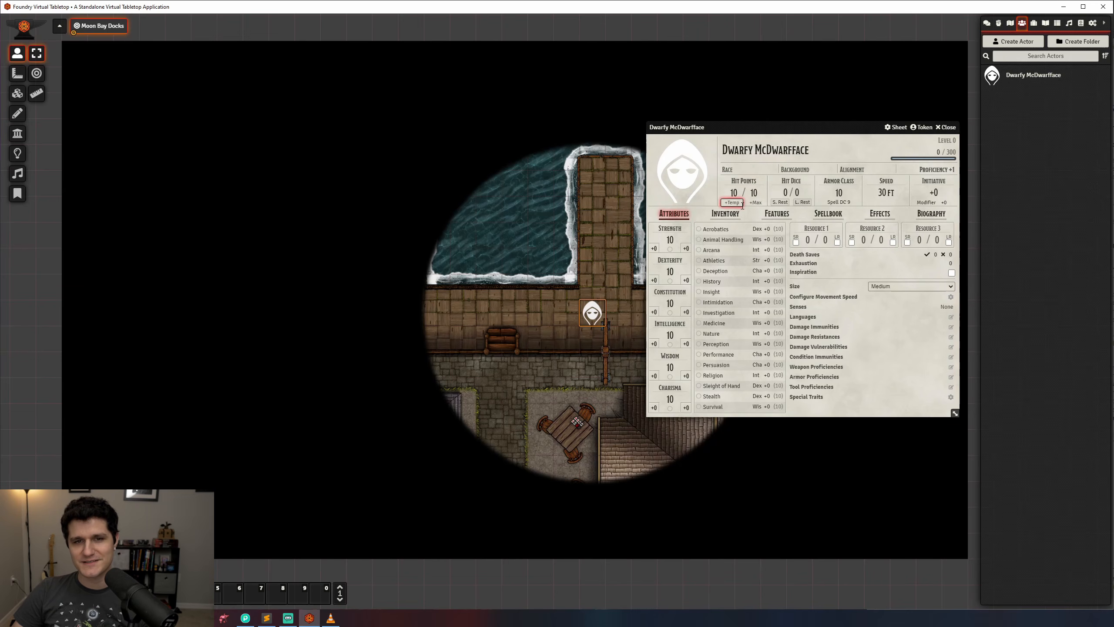
pyautogui.click(725, 213)
pyautogui.click(777, 215)
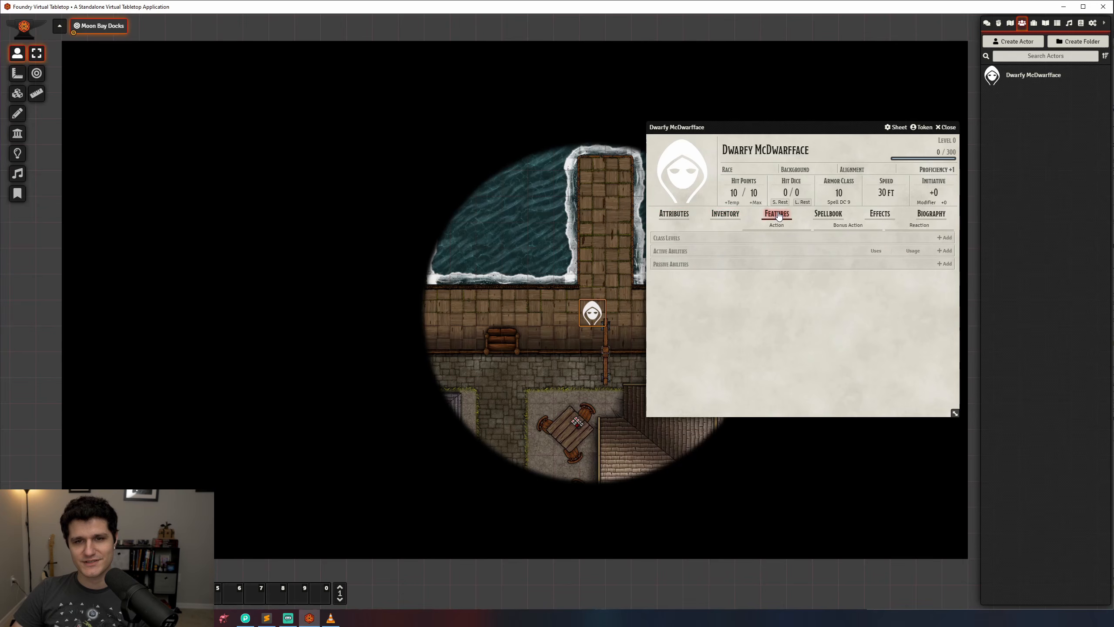
pyautogui.click(831, 220)
pyautogui.click(880, 215)
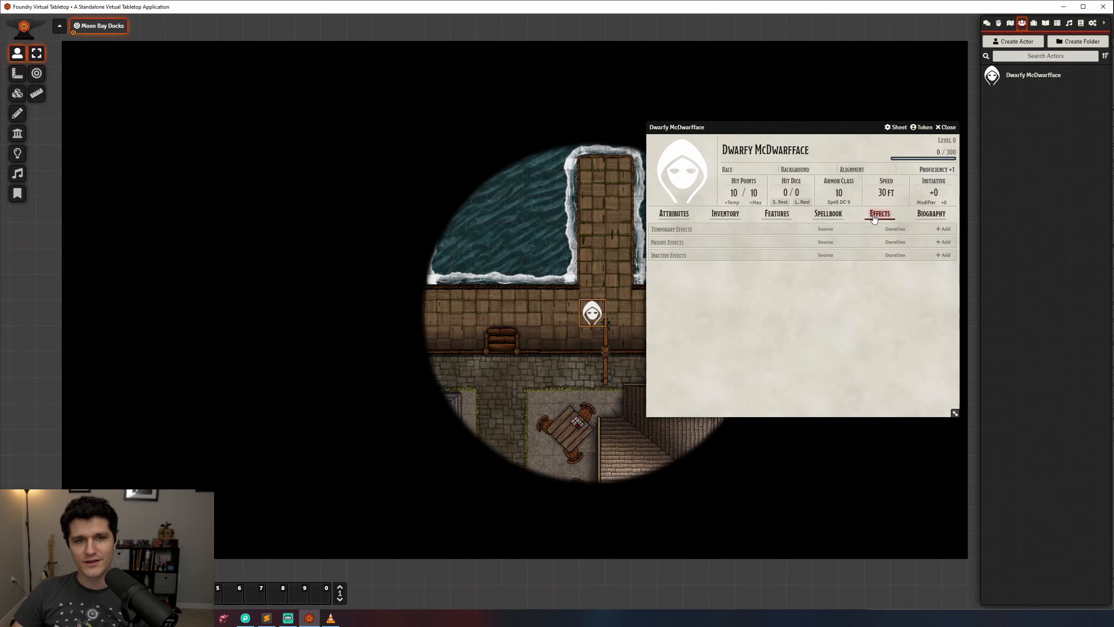
pyautogui.click(922, 219)
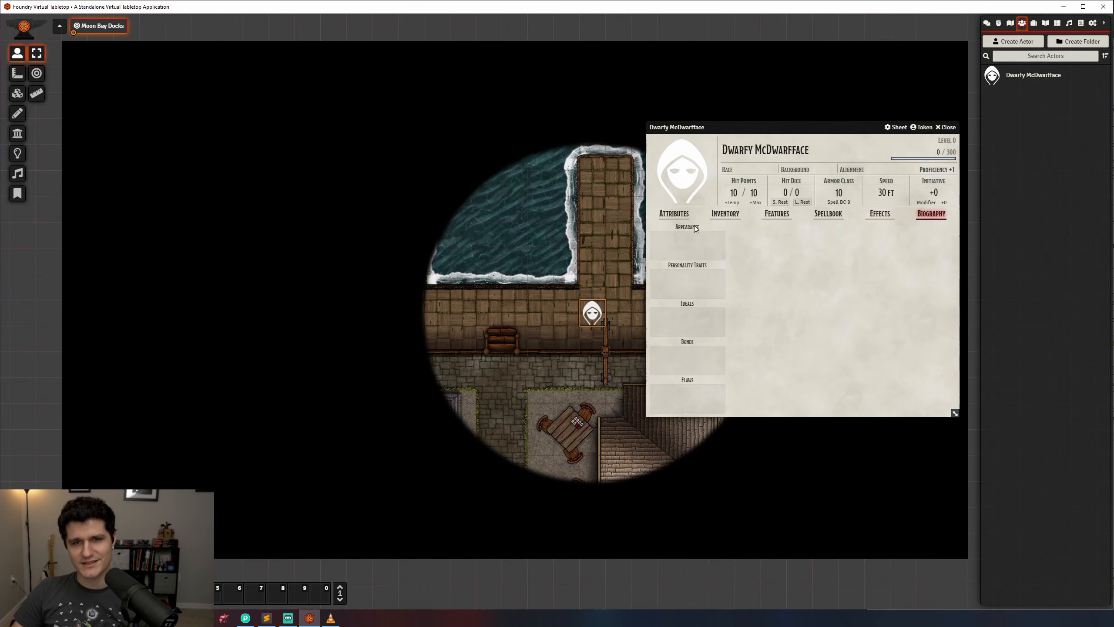
pyautogui.click(675, 216)
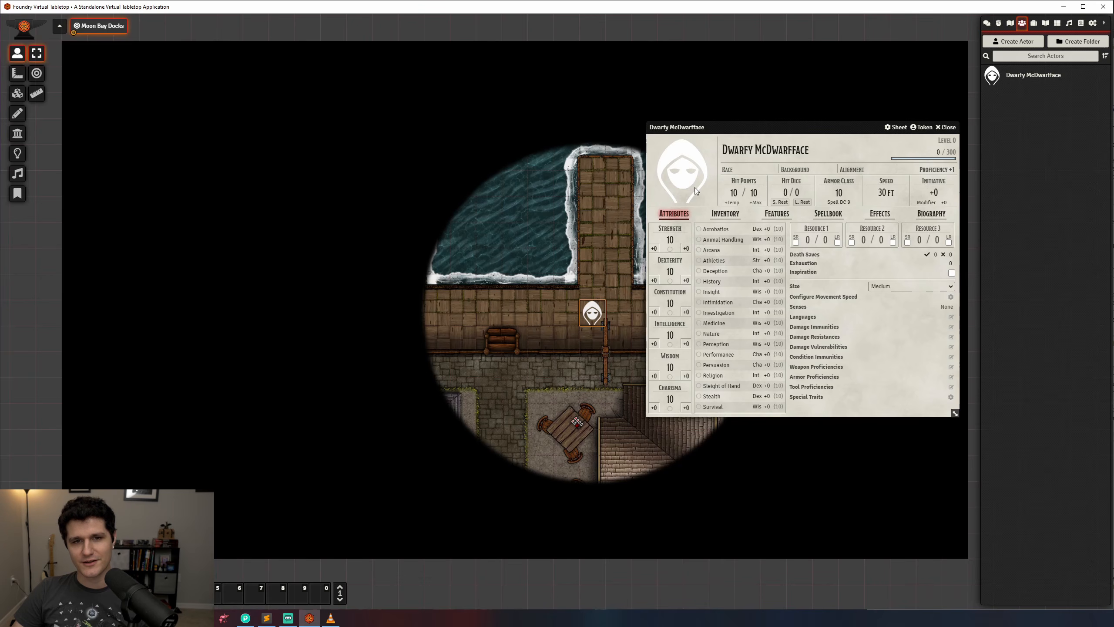
# View the placed token's own configuration from its character sheet, and close both windows.
pyautogui.click(924, 132)
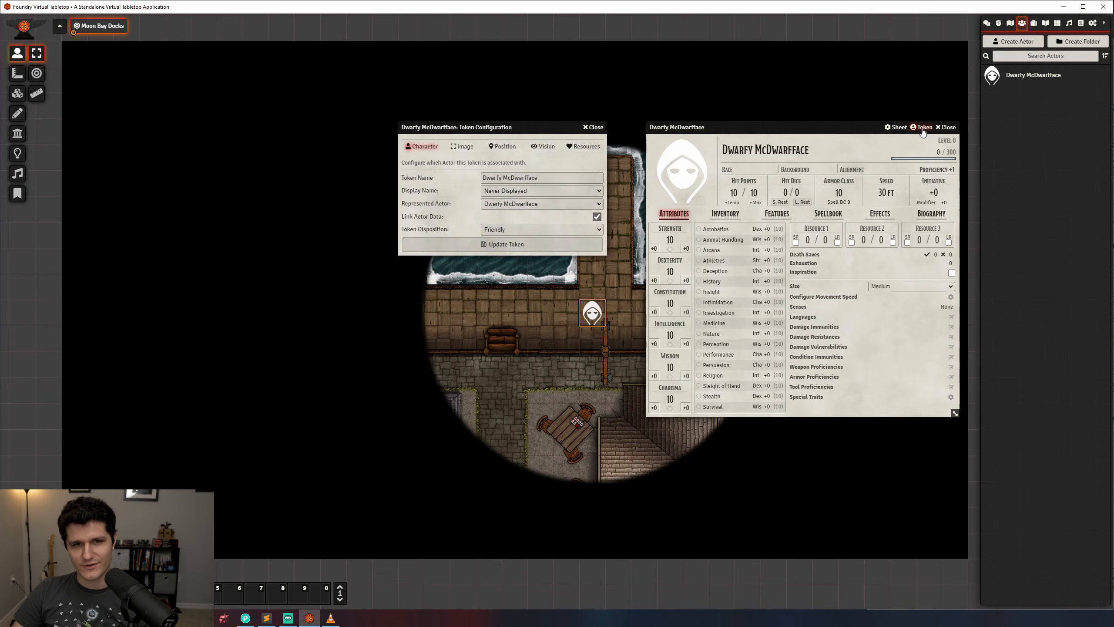
pyautogui.click(591, 127)
pyautogui.click(947, 127)
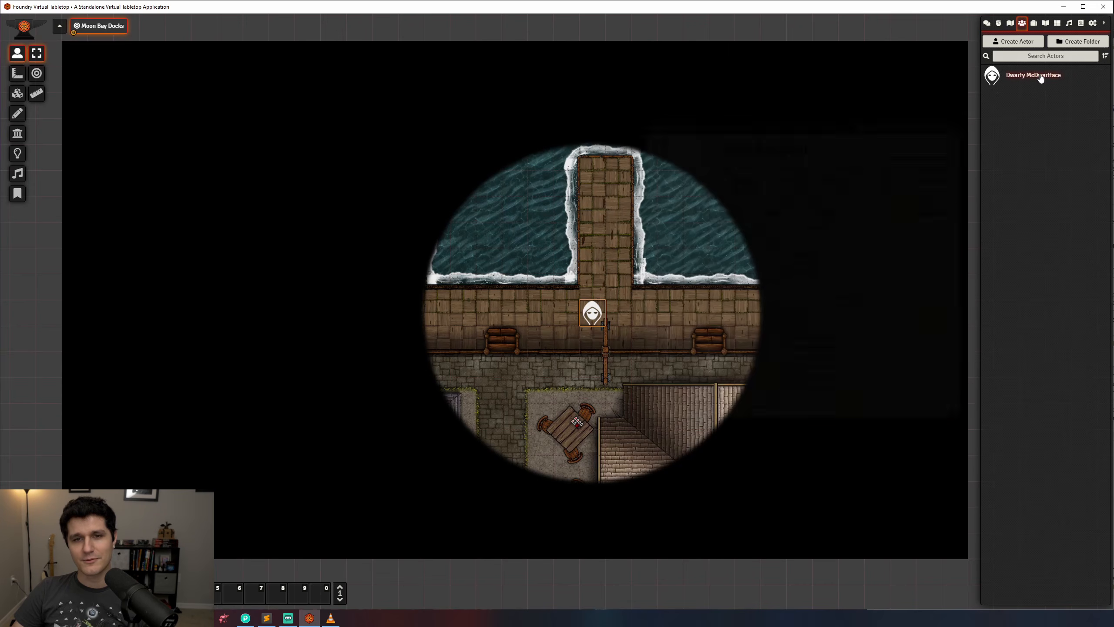
# Set Display Name to Always for Everyone on the actor's prototype token, and place a new token from it on the stone path between the houses.
pyautogui.click(1040, 77)
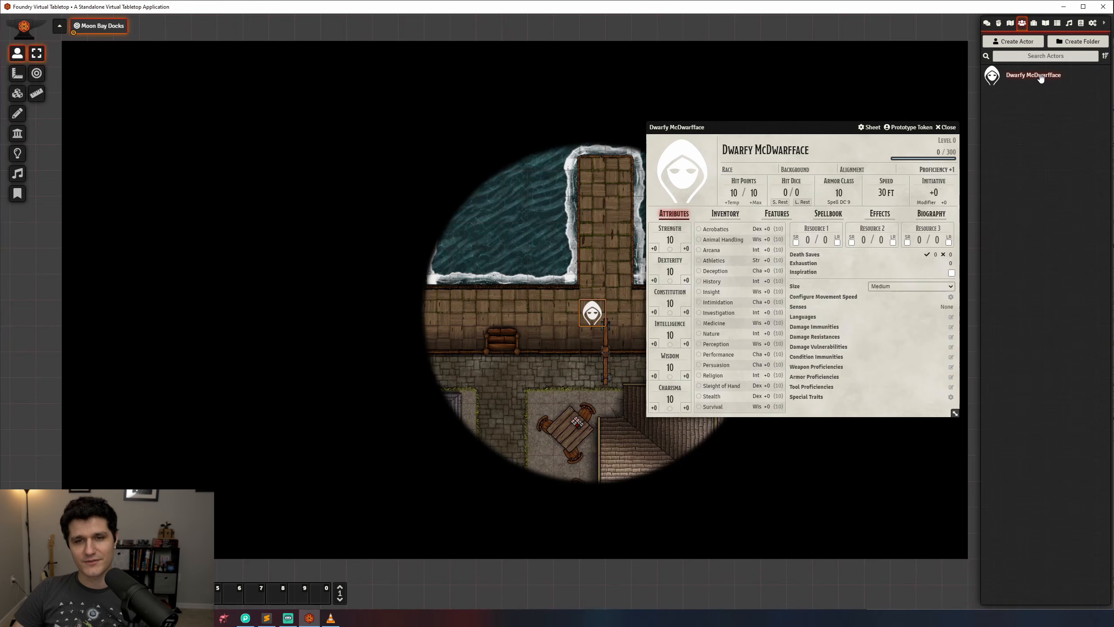
pyautogui.click(903, 132)
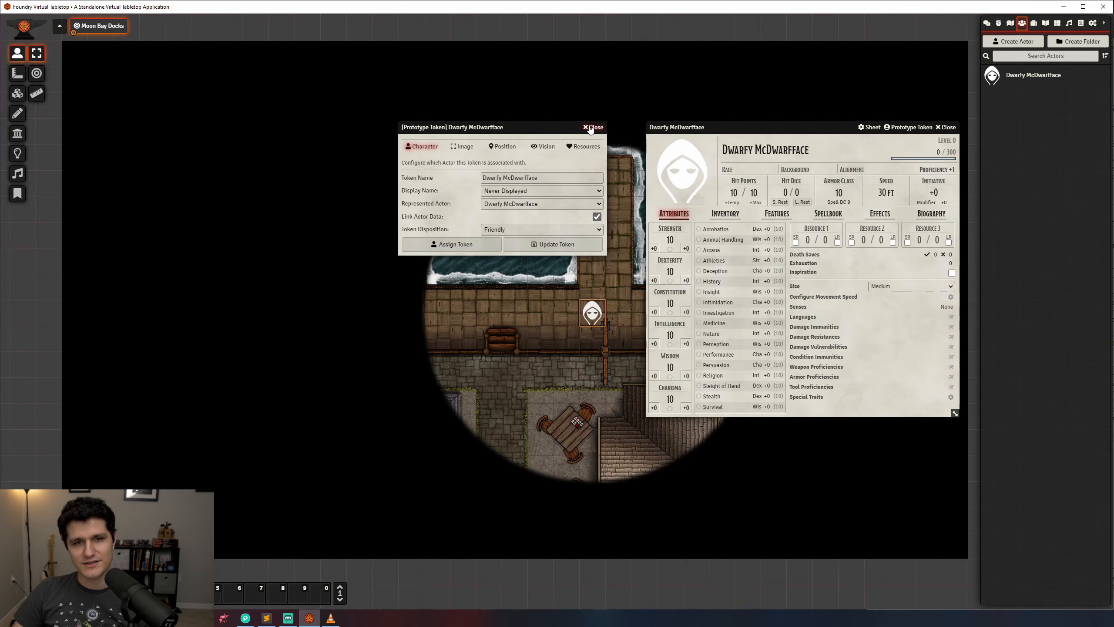
pyautogui.click(514, 318)
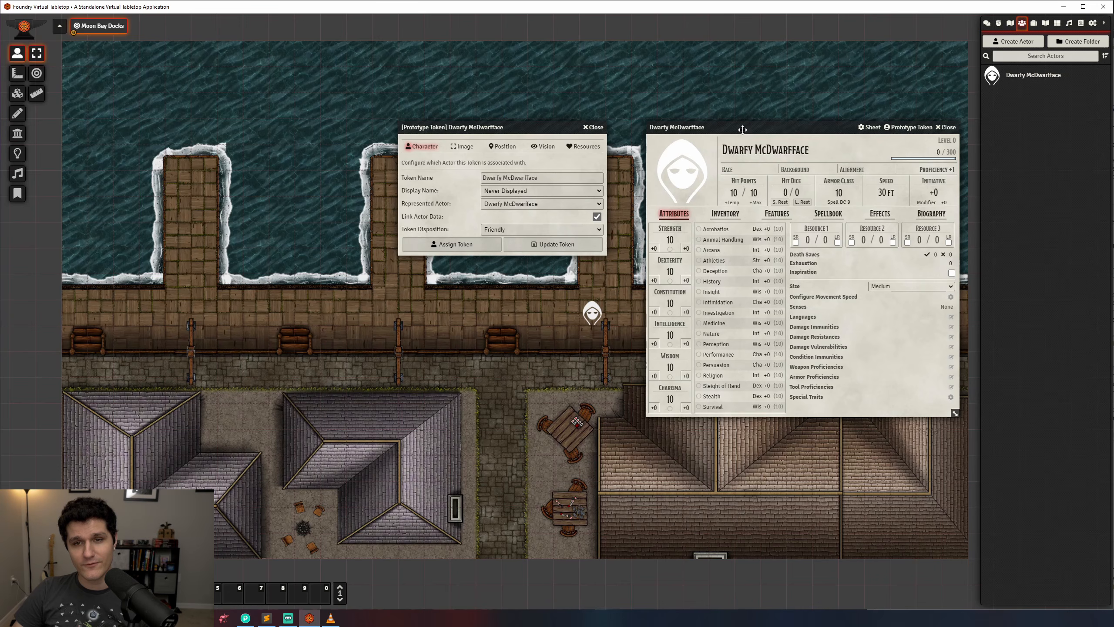
pyautogui.click(516, 194)
pyautogui.click(501, 237)
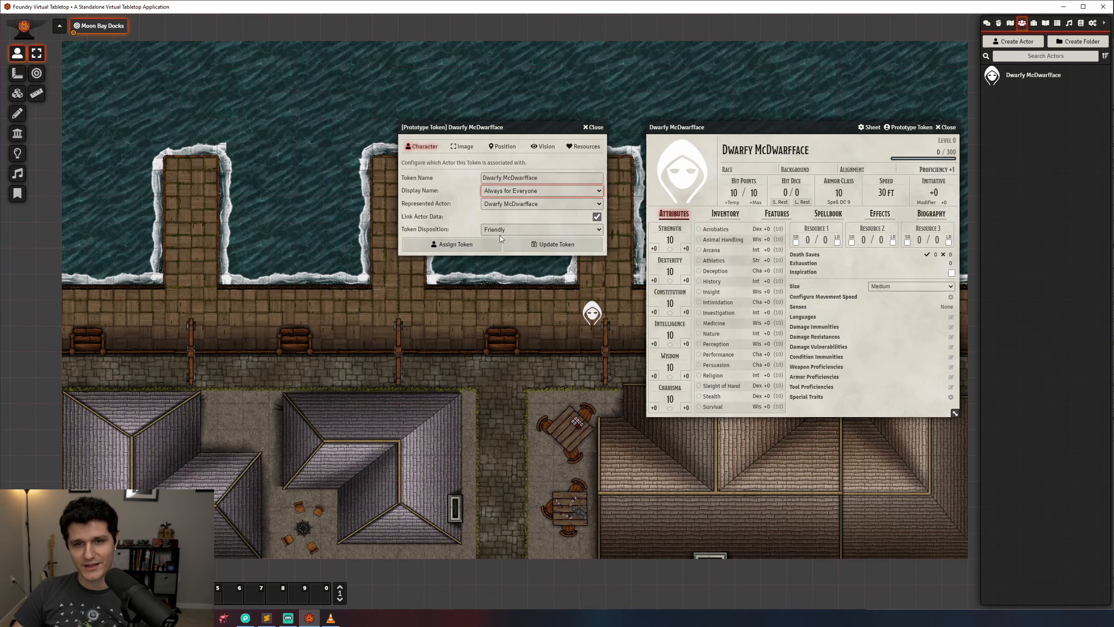
pyautogui.click(546, 245)
pyautogui.click(951, 130)
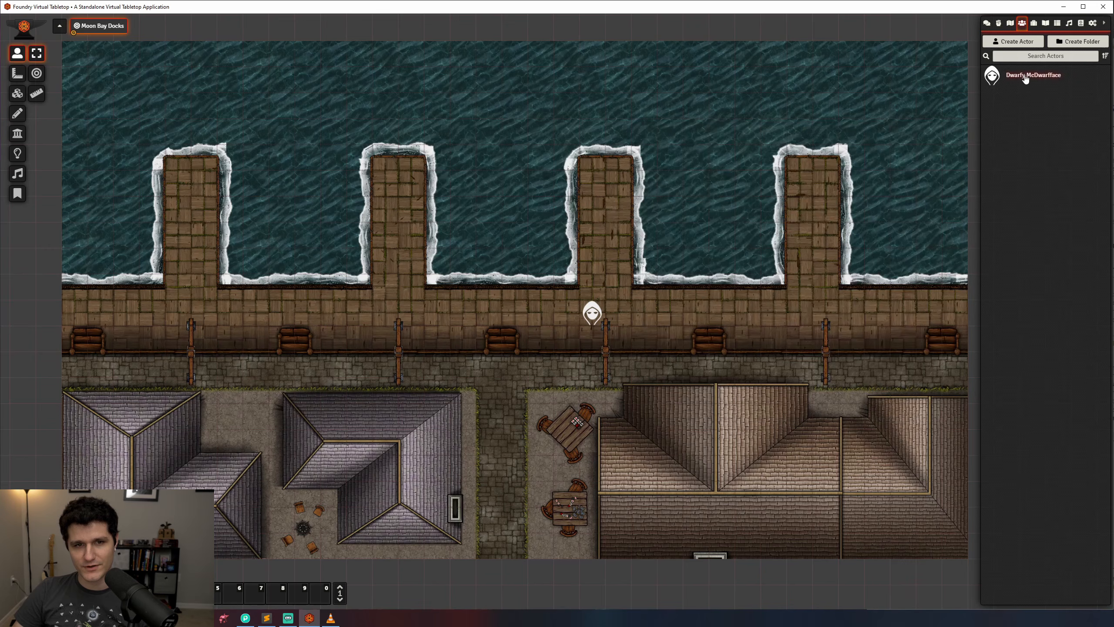
pyautogui.moveTo(1027, 77); pyautogui.dragTo(519, 392)
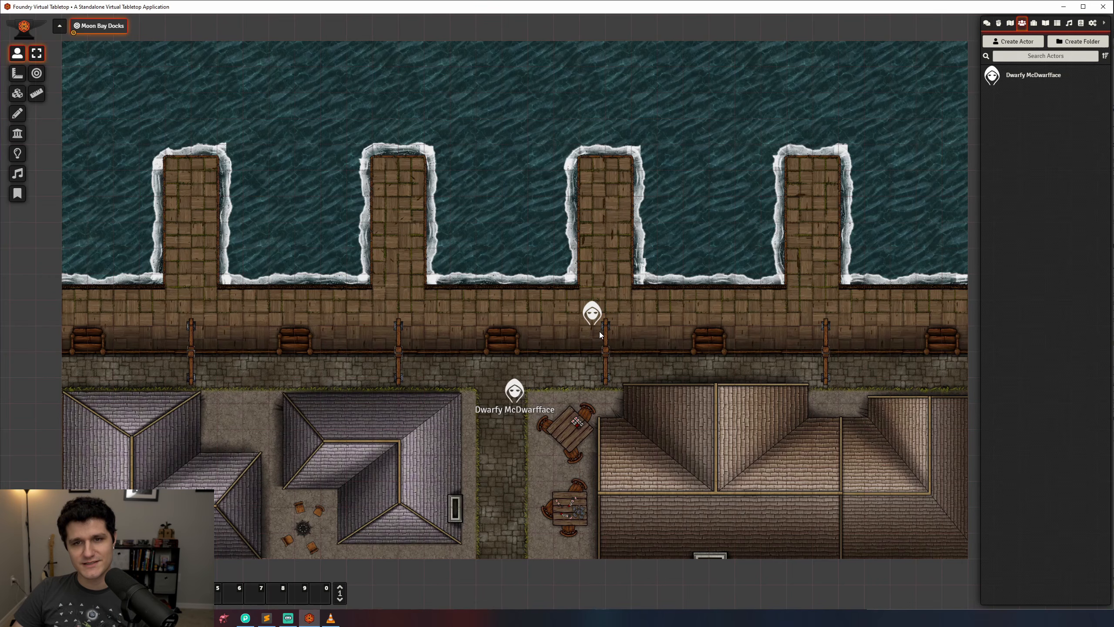
# Open the token configuration of the original token on the dock and shorten its token name to "Dwarfy".
pyautogui.doubleClick(596, 319)
pyautogui.click(547, 310)
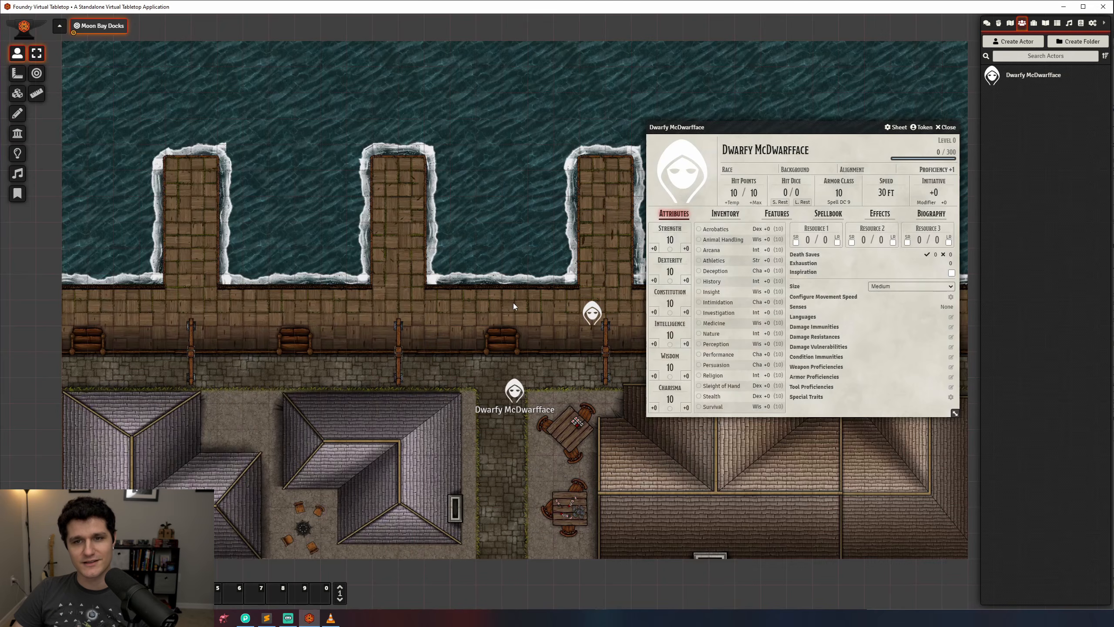
pyautogui.click(920, 128)
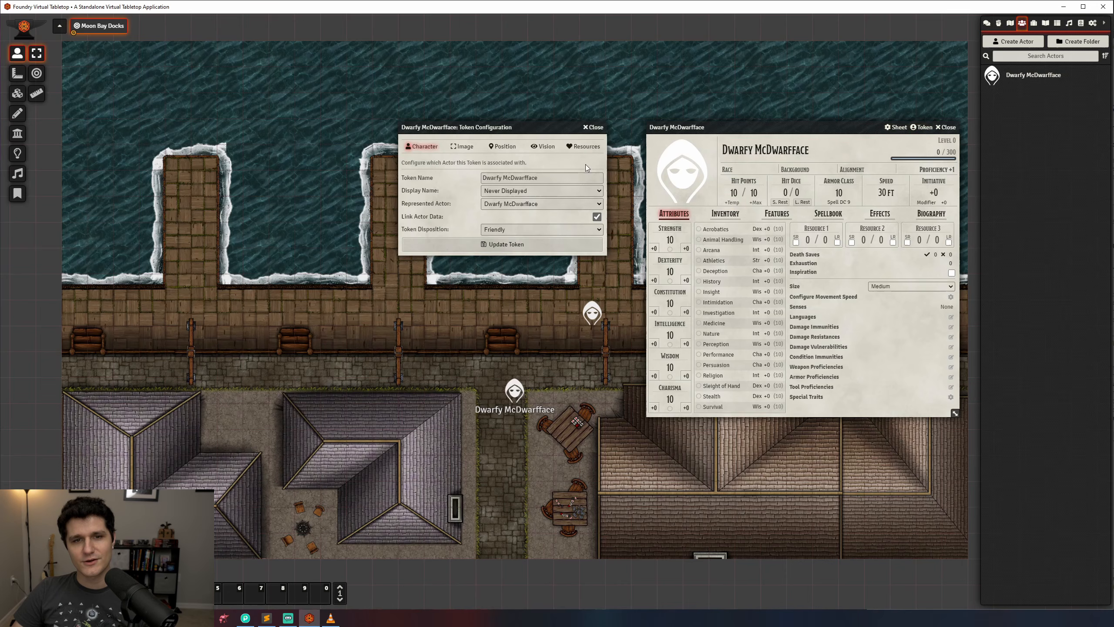
pyautogui.click(520, 191)
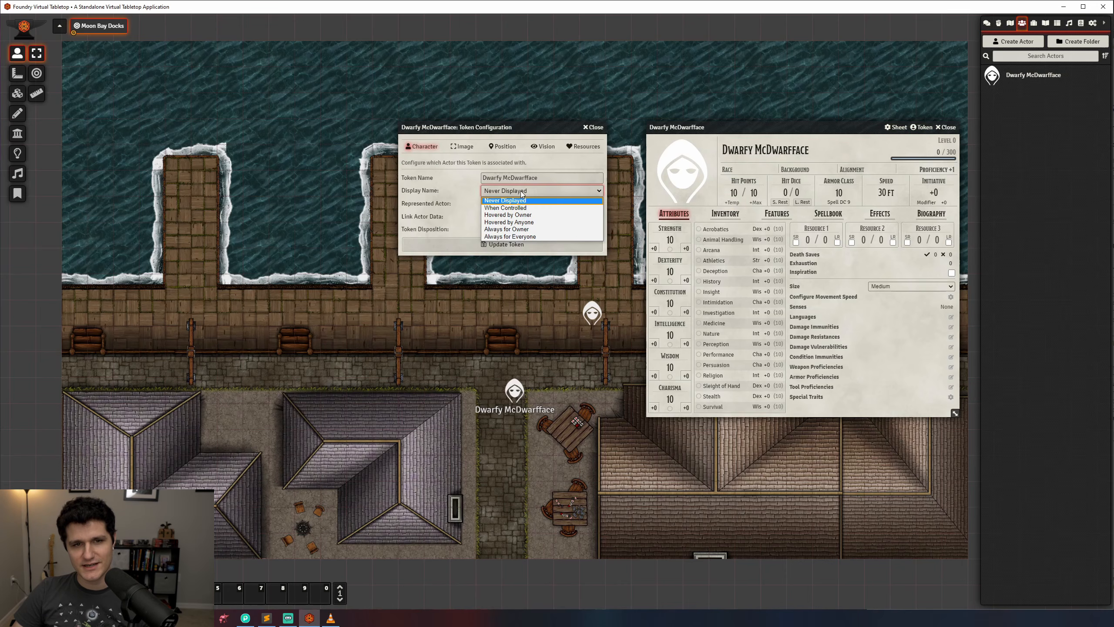
pyautogui.click(521, 193)
pyautogui.click(540, 178)
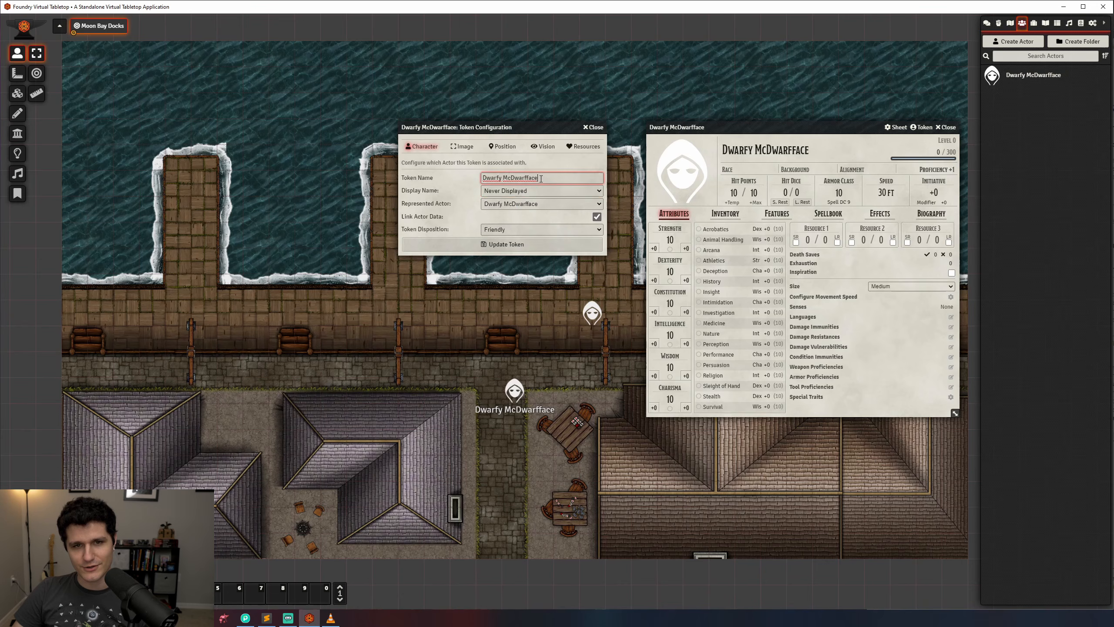
pyautogui.moveTo(536, 178); pyautogui.dragTo(503, 179)
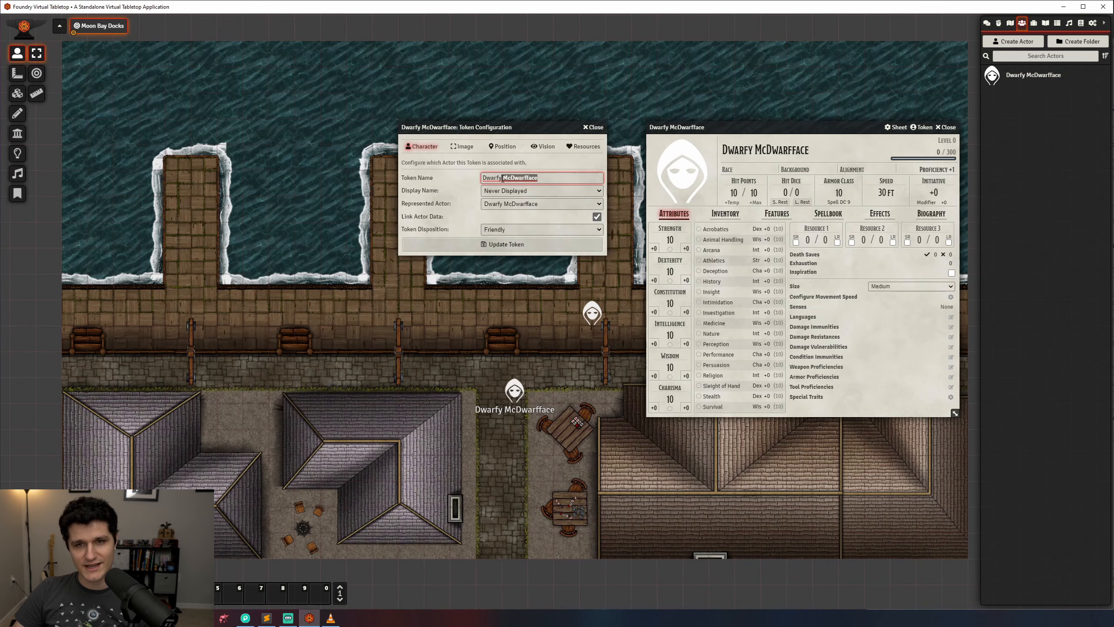
pyautogui.press('BackSpace')
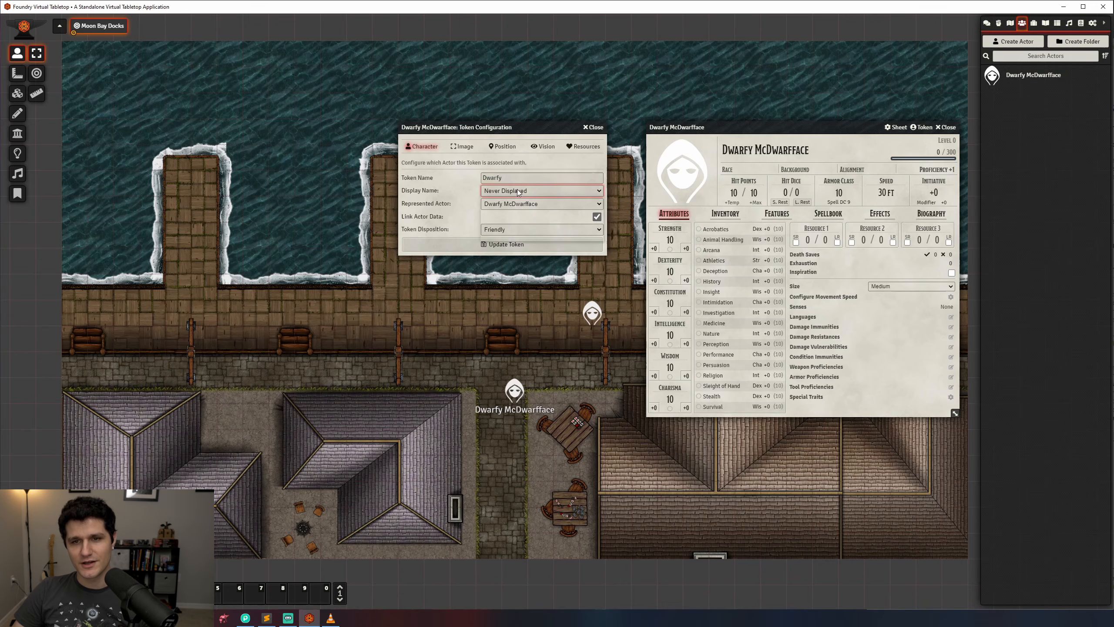
# Set the dock token's Display Name to Always for Everyone, update the token and close the character sheet.
pyautogui.click(517, 190)
pyautogui.click(501, 237)
pyautogui.click(504, 244)
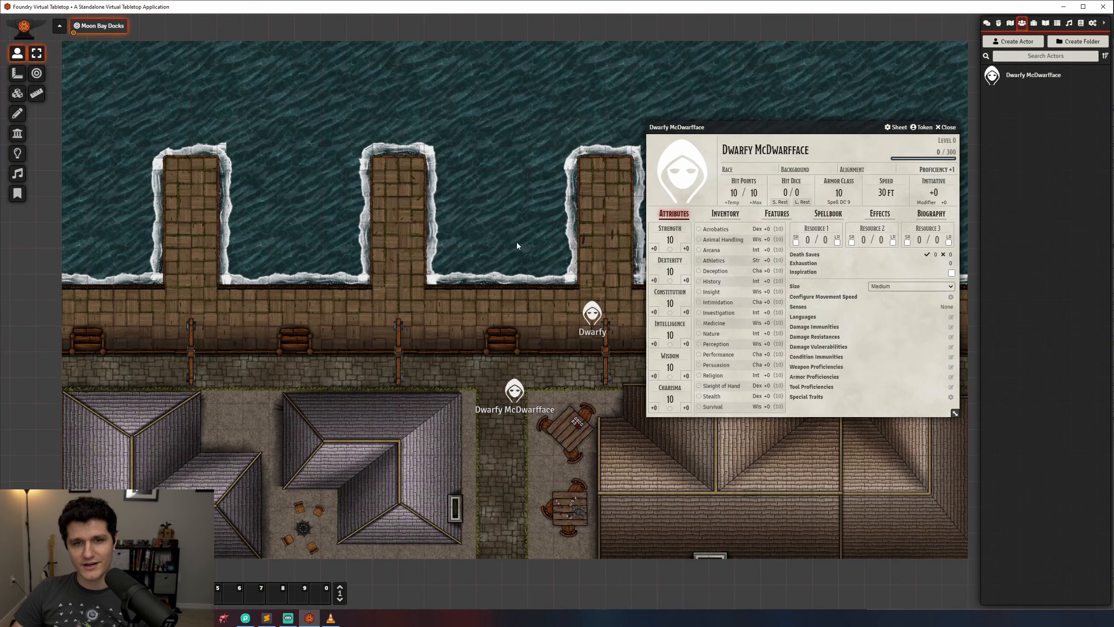
pyautogui.click(946, 127)
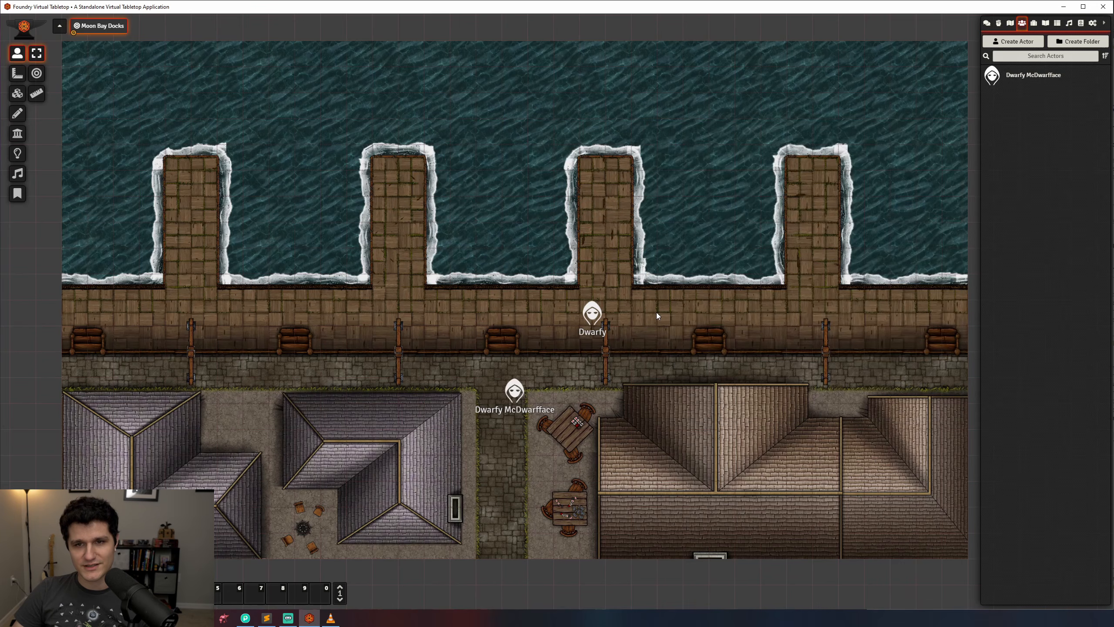
# Place a third token of the actor on the dock to the right of Dwarfy and set its token name to "McDwarfface".
pyautogui.click(1020, 77)
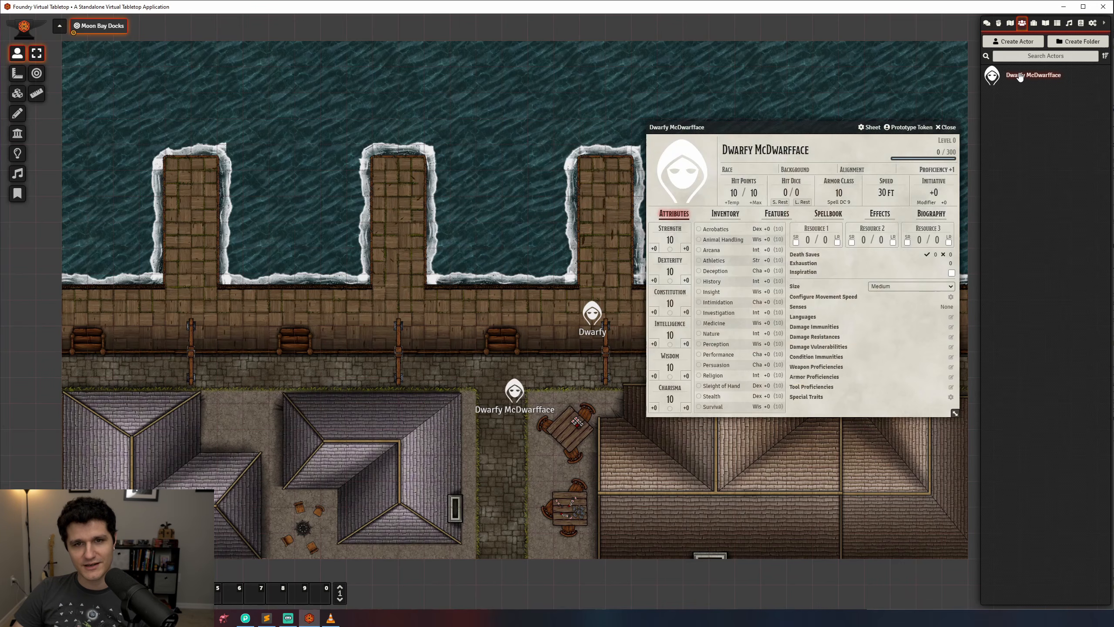
pyautogui.click(943, 127)
pyautogui.moveTo(737, 296); pyautogui.dragTo(740, 312)
pyautogui.doubleClick(740, 312)
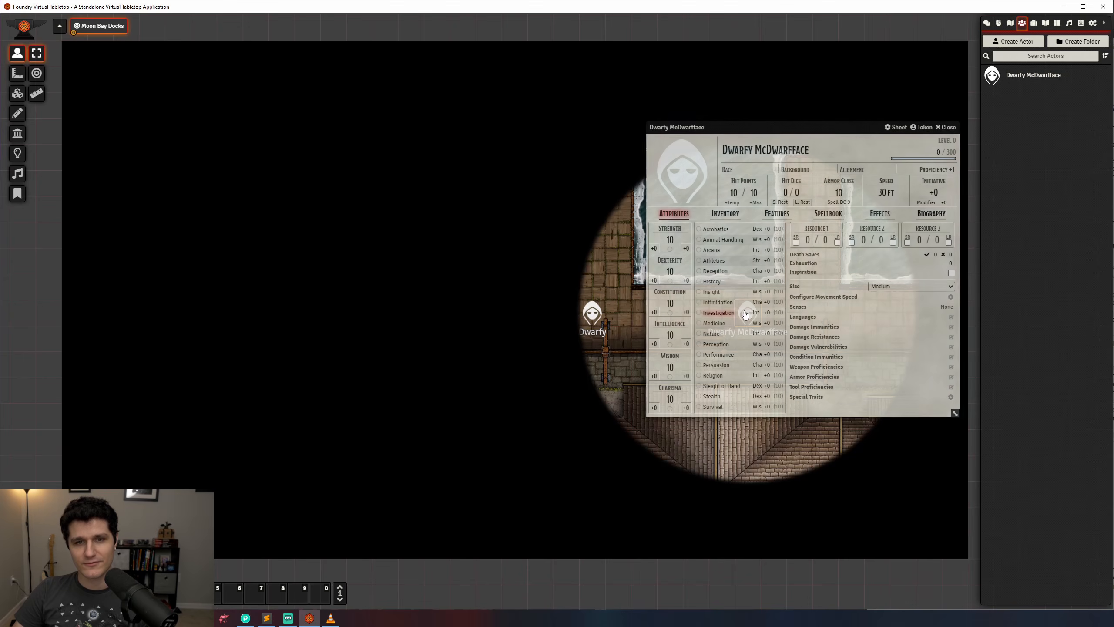
pyautogui.click(924, 128)
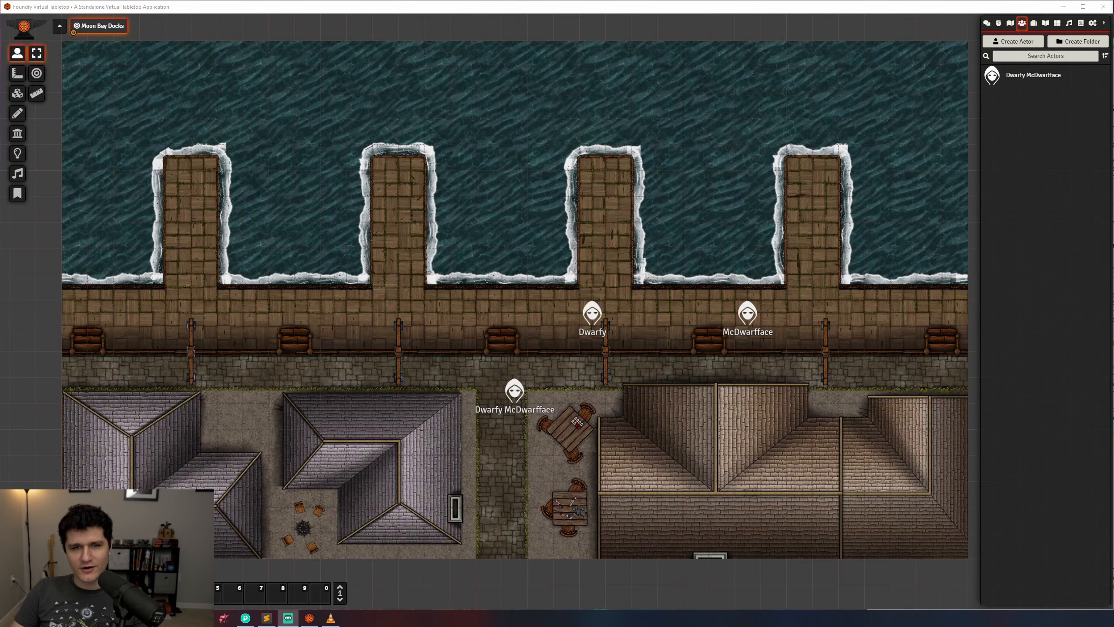
# Open the actor's prototype token configuration and look through its Image, Position, Vision and Resources settings, returning to the Character settings.
pyautogui.click(1047, 78)
pyautogui.click(906, 130)
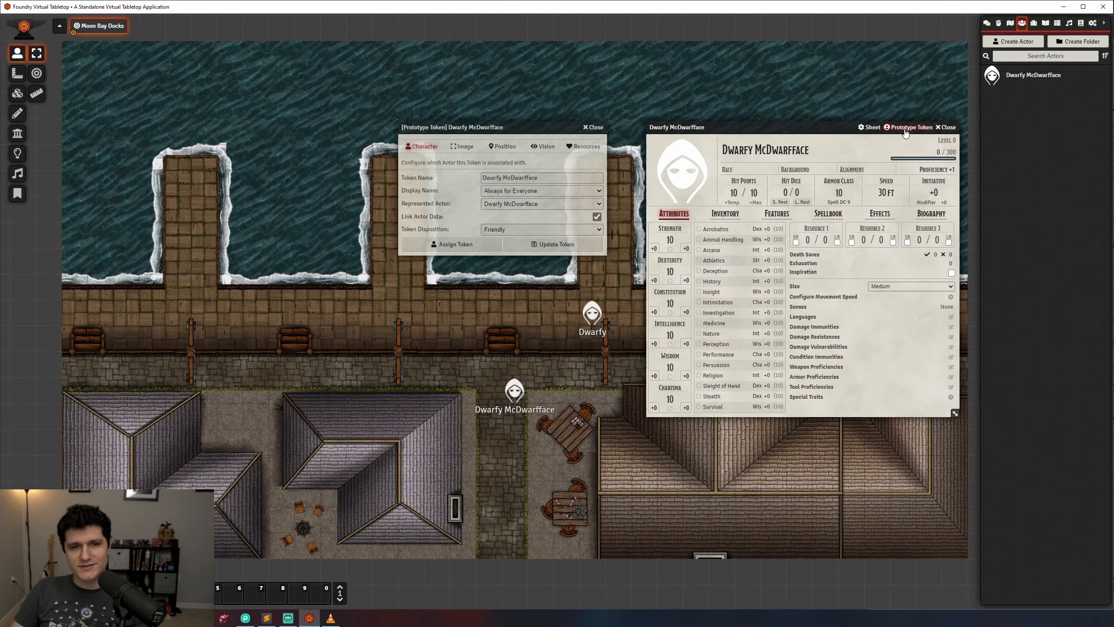
pyautogui.click(952, 127)
pyautogui.moveTo(512, 130); pyautogui.dragTo(804, 119)
pyautogui.click(754, 137)
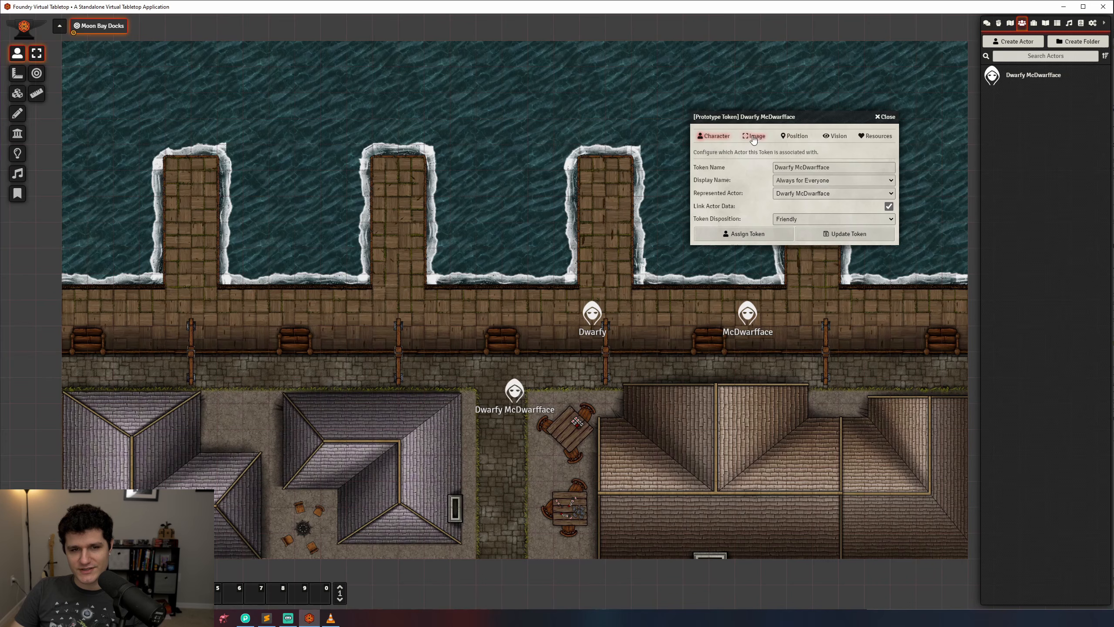
pyautogui.click(794, 136)
pyautogui.click(835, 137)
pyautogui.click(862, 137)
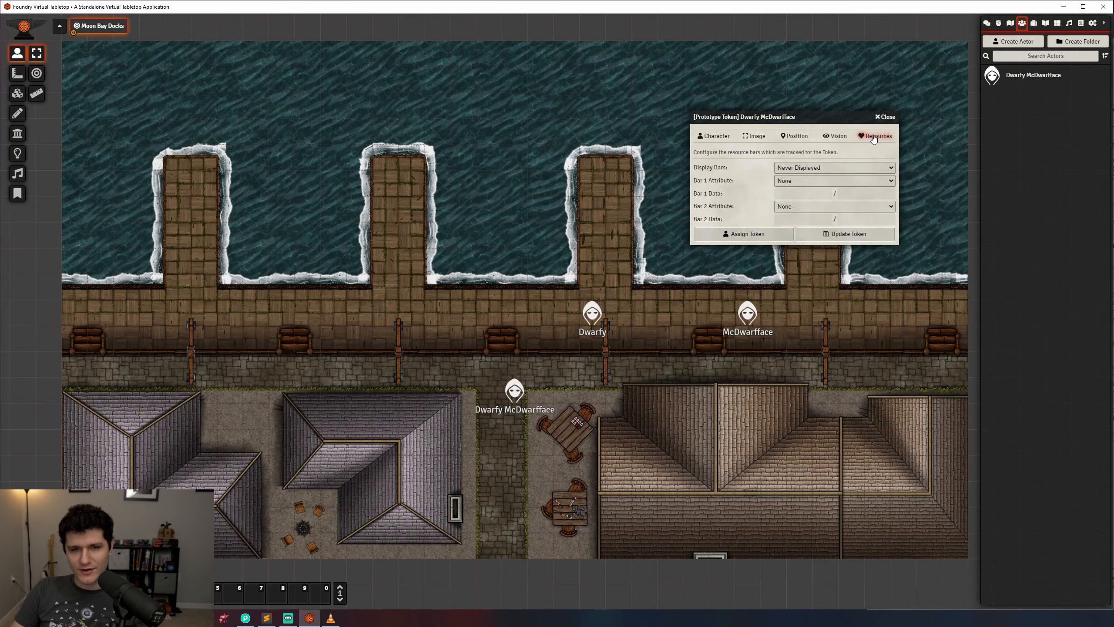
pyautogui.click(714, 140)
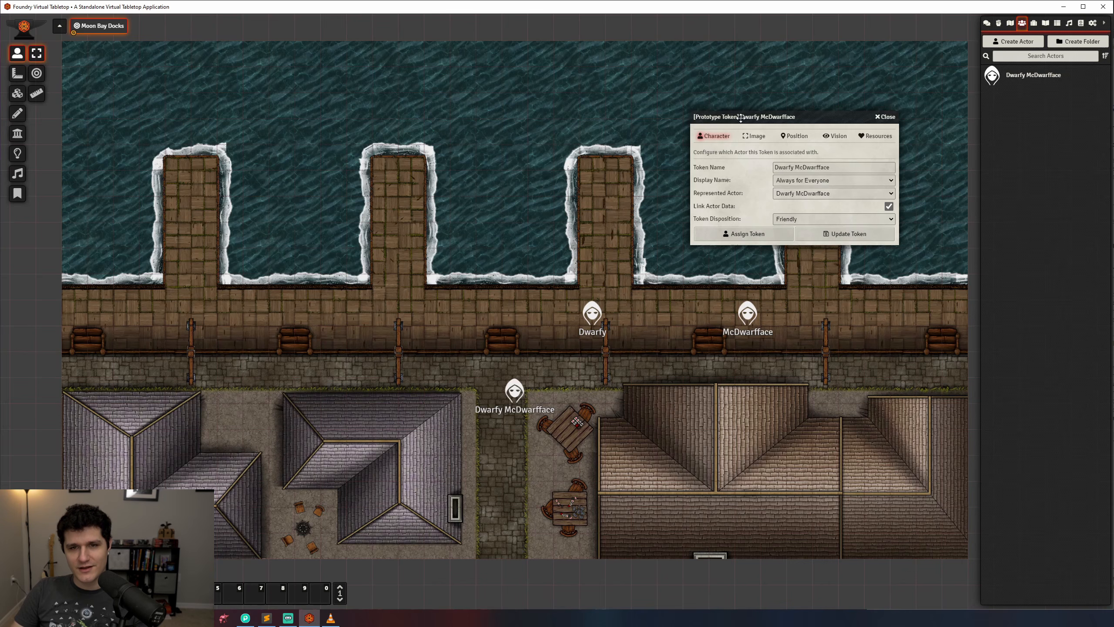
# Examine the prototype token's Display Name and Represented Actor choices and its Link Actor Data setting, keeping the current values.
pyautogui.click(805, 181)
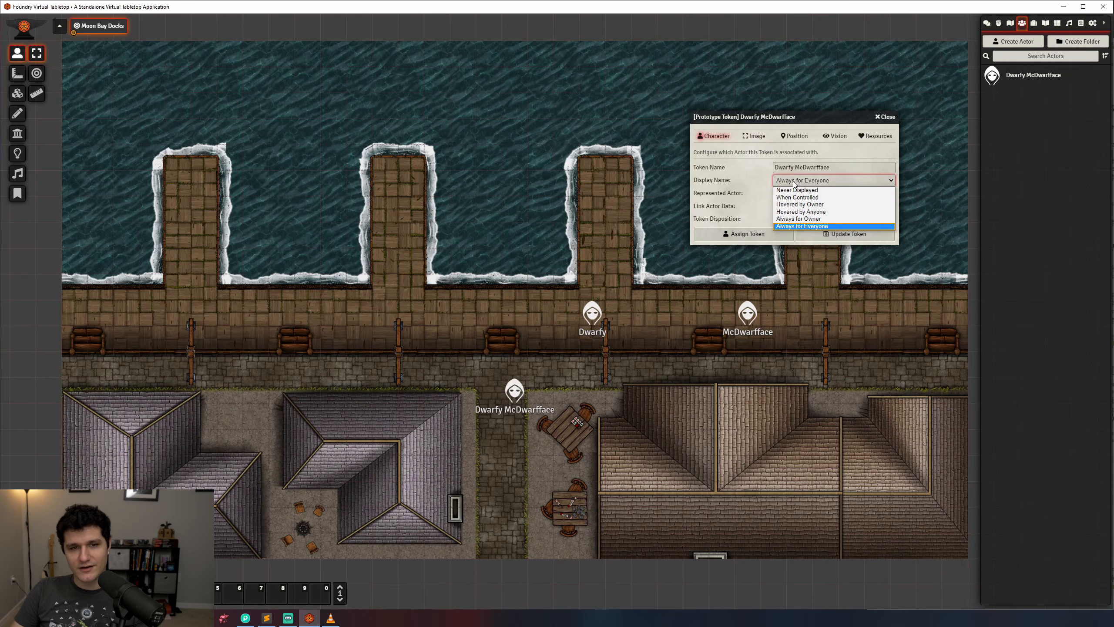
pyautogui.click(860, 226)
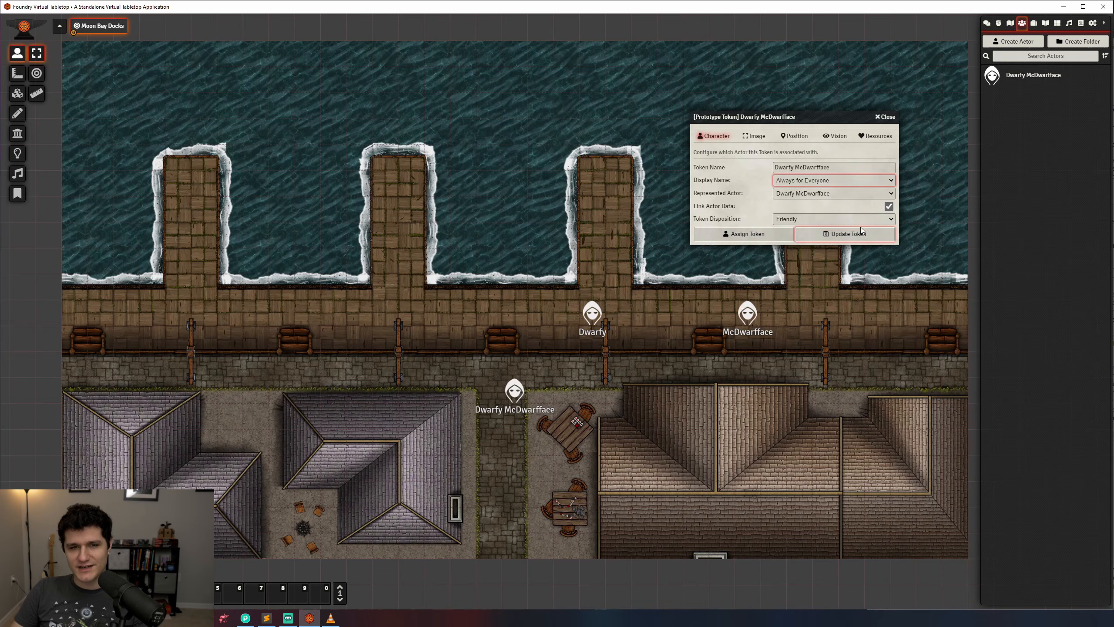
pyautogui.click(792, 196)
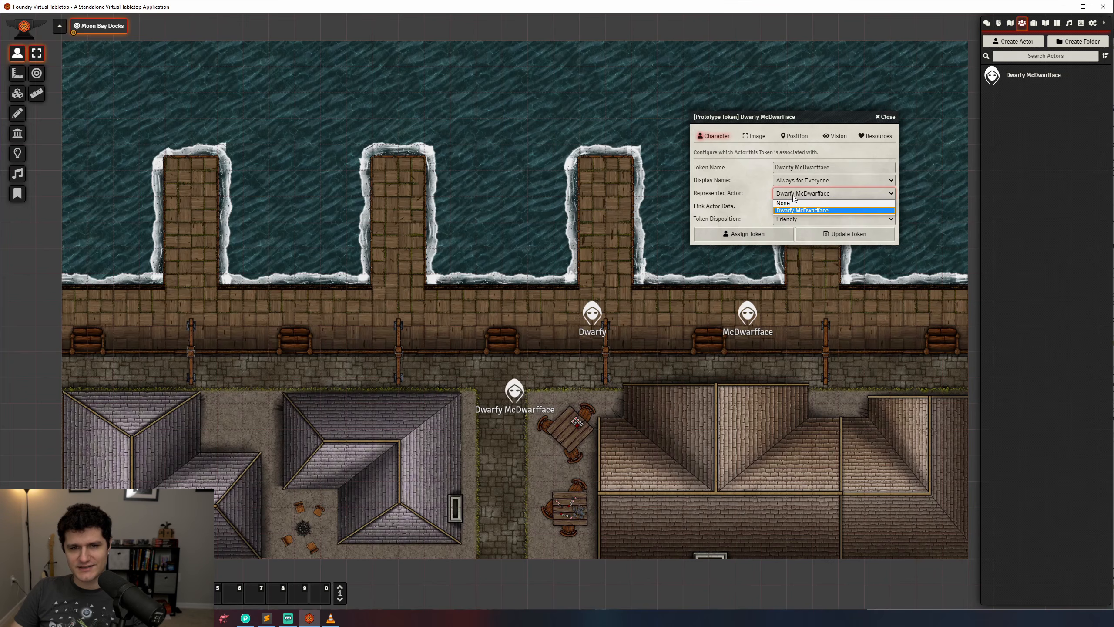
pyautogui.click(793, 196)
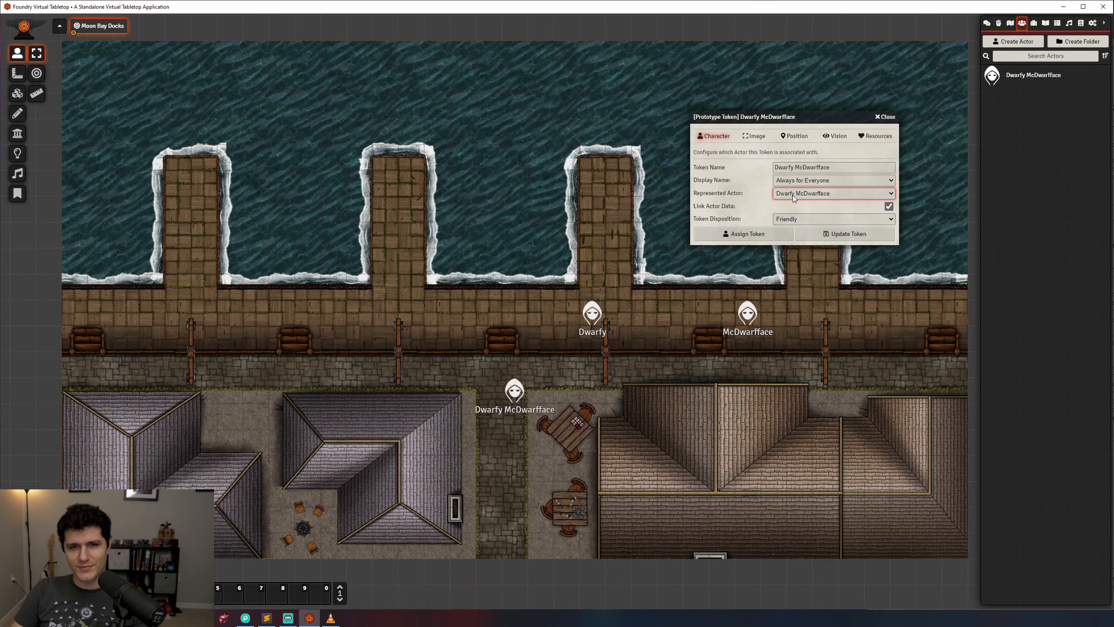
pyautogui.click(888, 207)
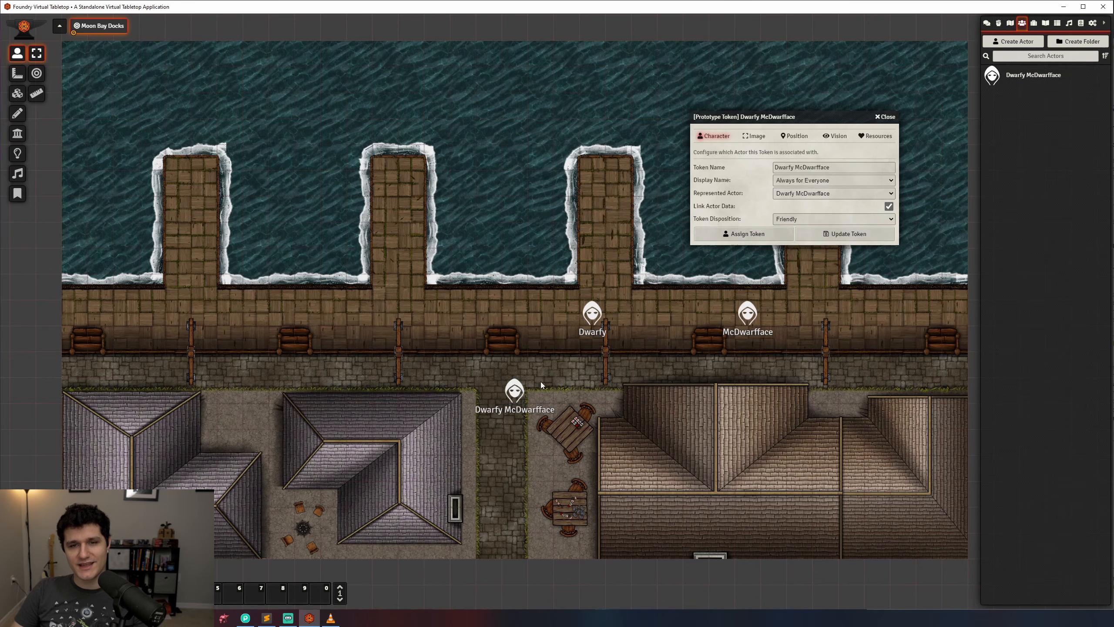
# Set the current hit points to 5 on the Dwarfy token's character sheet and close the sheet.
pyautogui.click(596, 315)
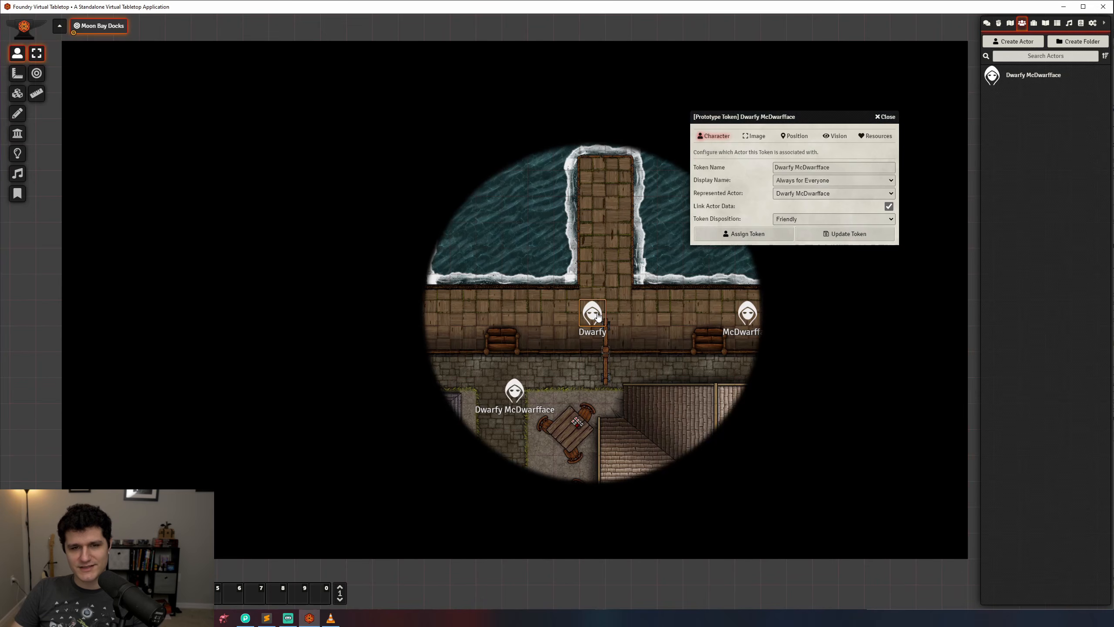
pyautogui.doubleClick(597, 315)
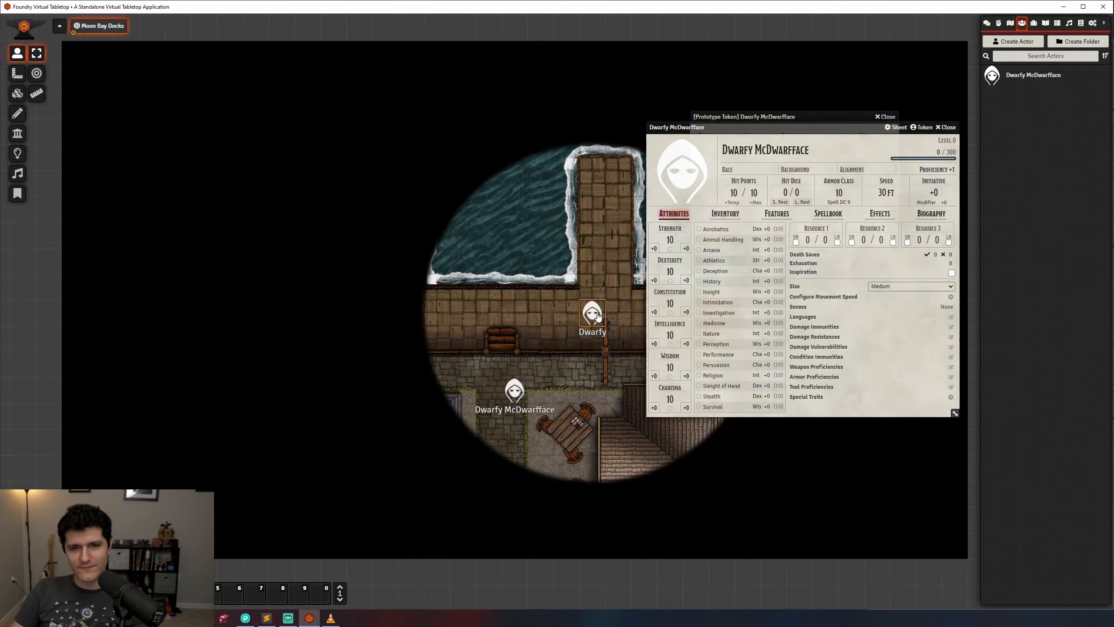
pyautogui.click(734, 192)
pyautogui.write('5')
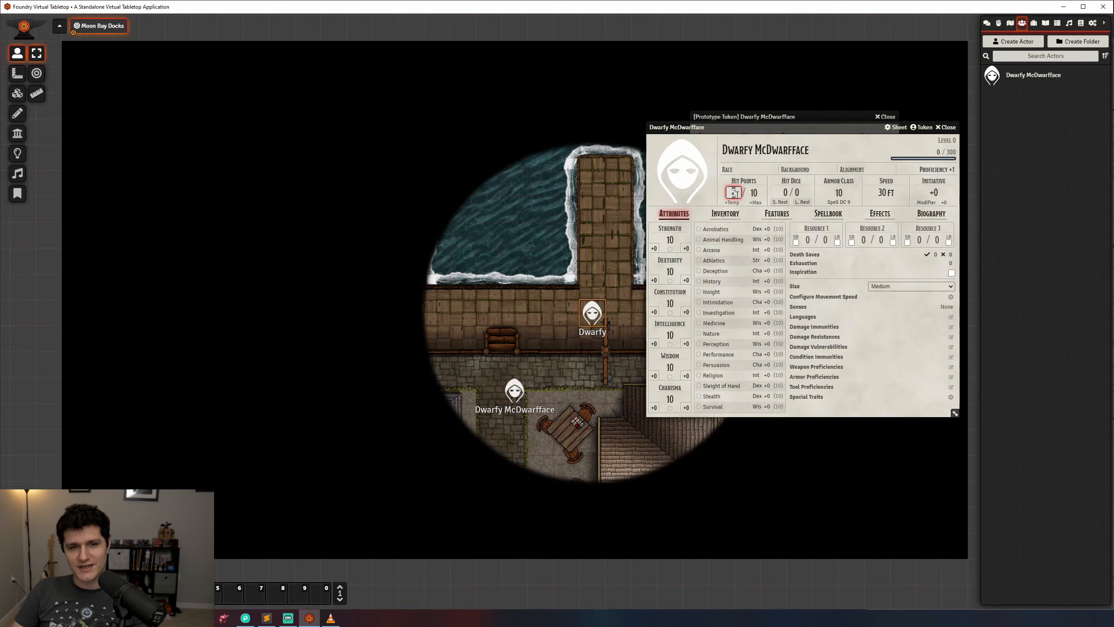
pyautogui.click(946, 127)
# Compare the hit points on the actor's own sheet and on the sheets of the other two placed tokens, closing each sheet.
pyautogui.click(1023, 81)
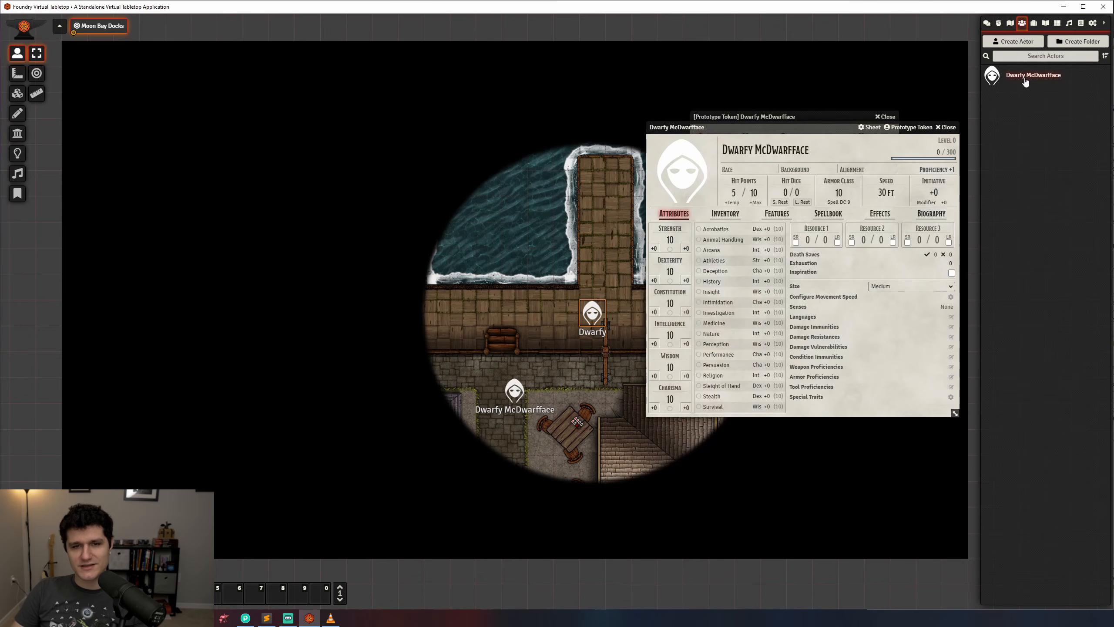
pyautogui.click(945, 127)
pyautogui.doubleClick(512, 394)
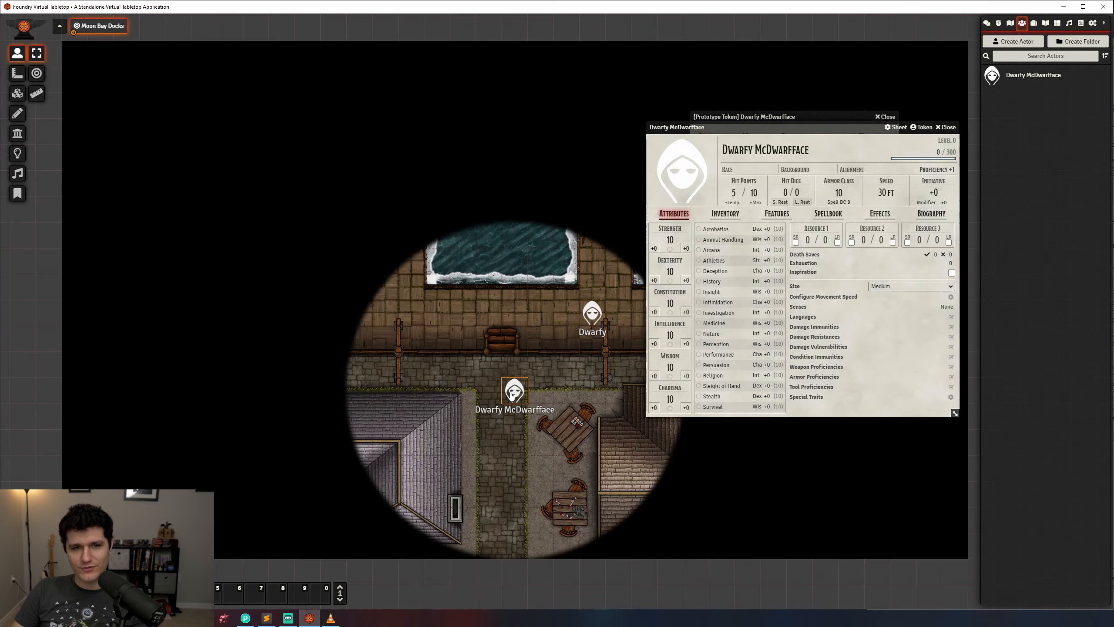
pyautogui.click(946, 127)
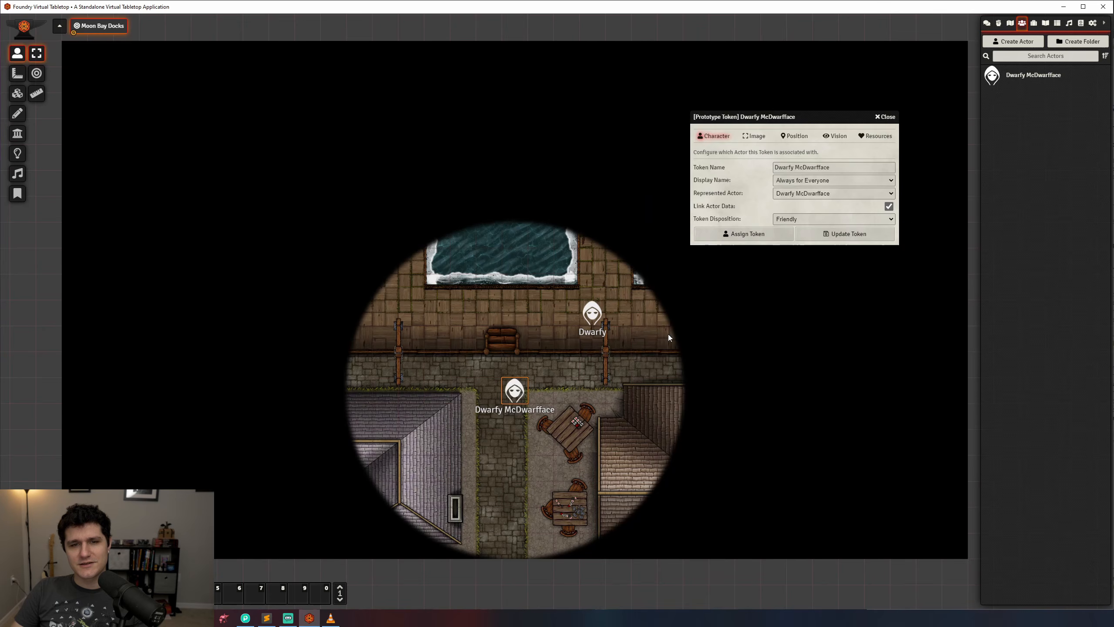
pyautogui.click(670, 338)
pyautogui.doubleClick(754, 312)
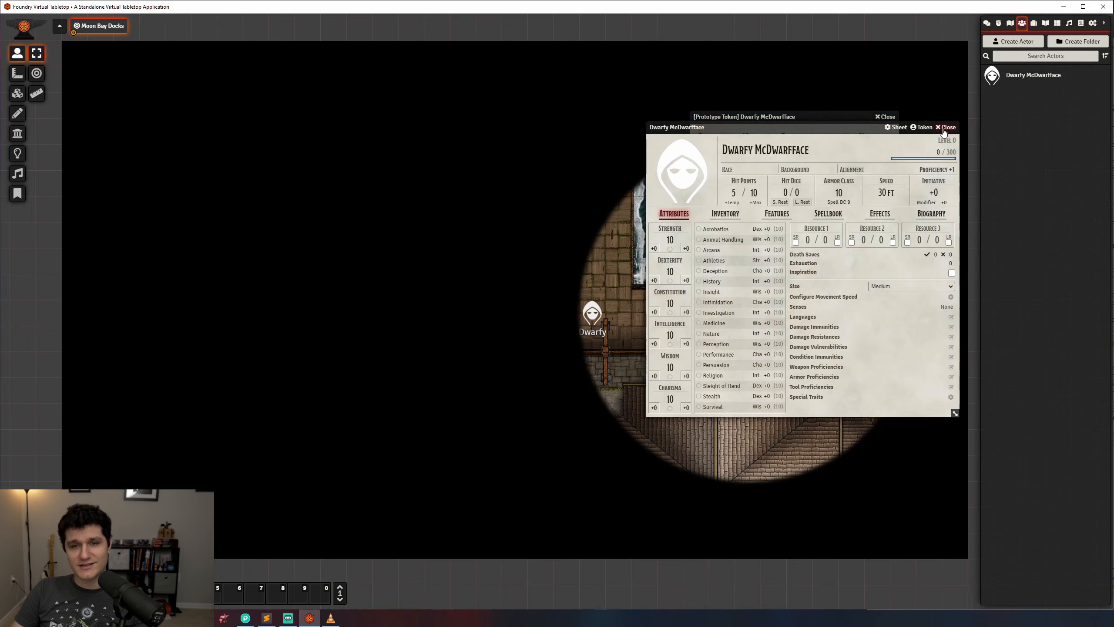
pyautogui.click(946, 127)
pyautogui.click(760, 285)
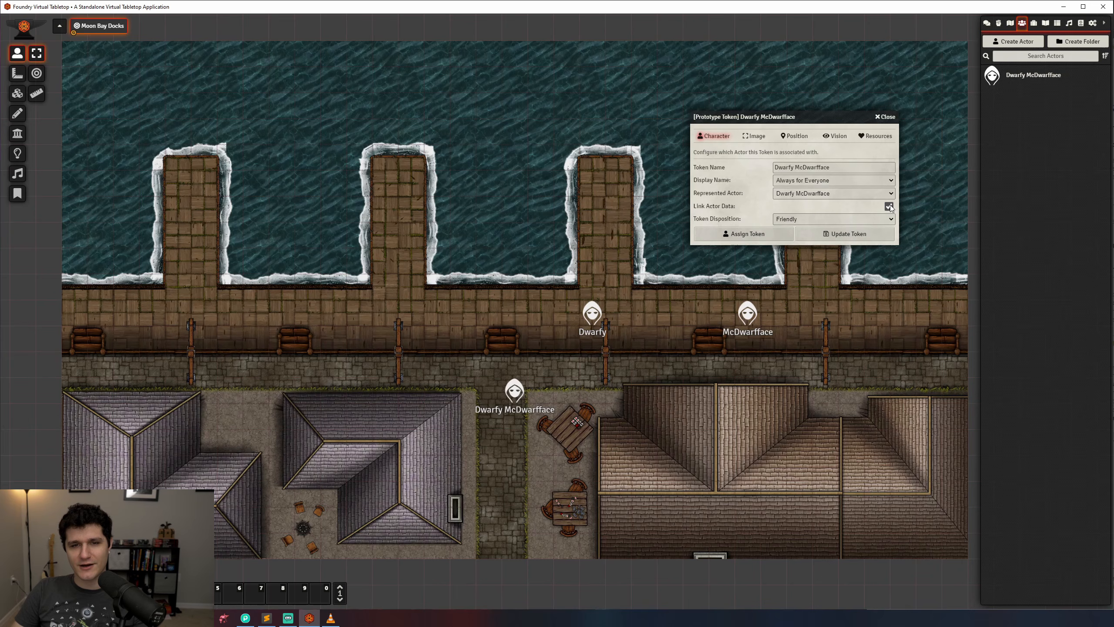
# View the Token Disposition choices of the prototype token, keeping Friendly.
pyautogui.click(872, 218)
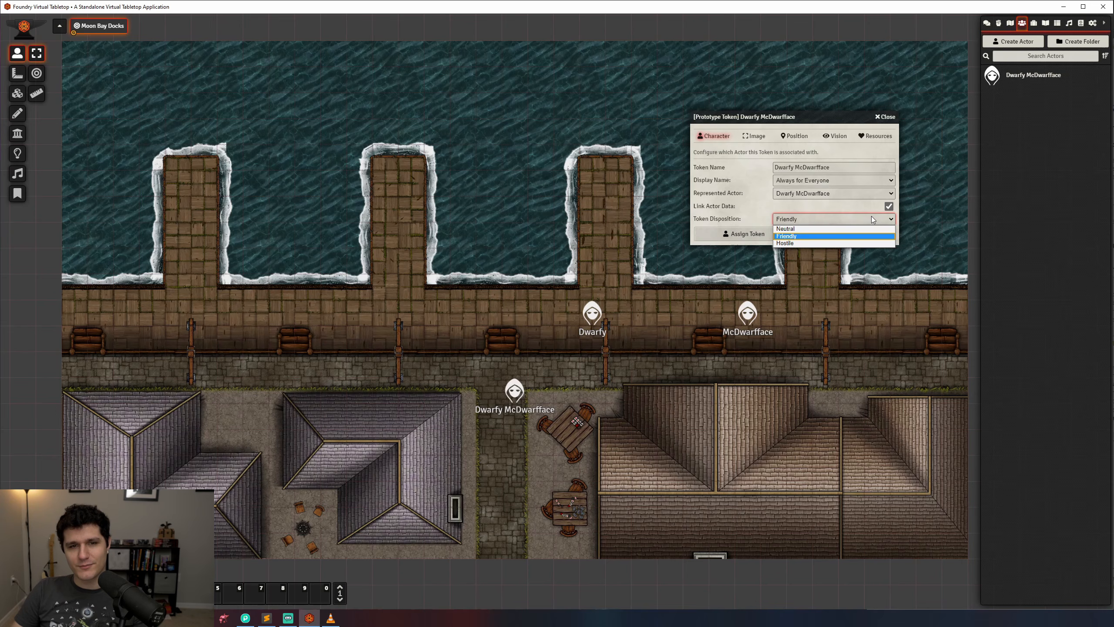
pyautogui.click(871, 216)
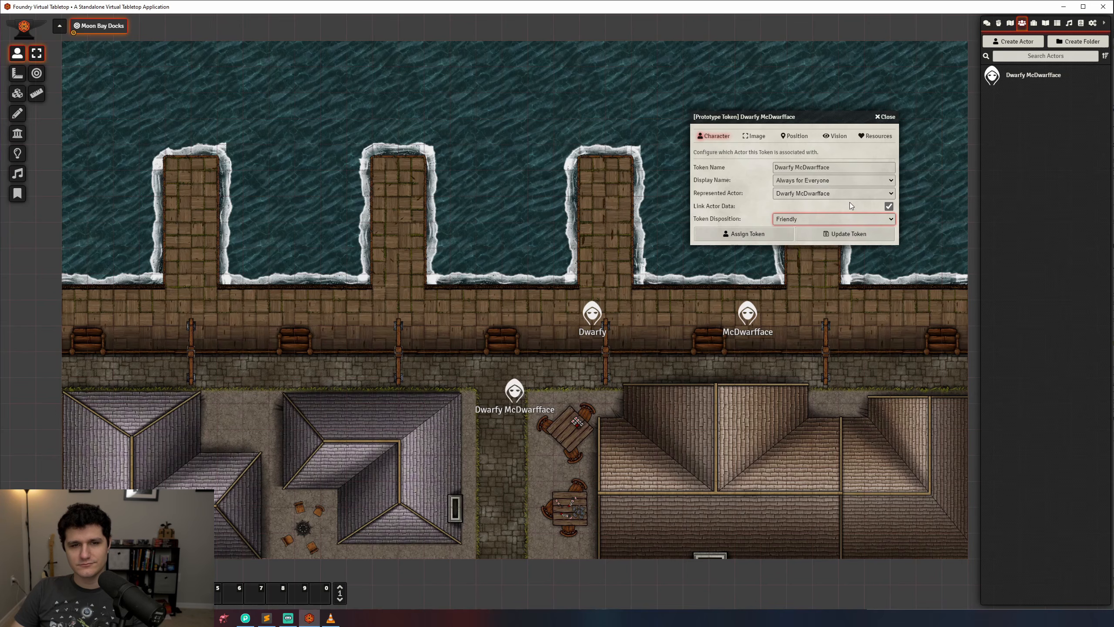
# Browse for the prototype token's image and create a subfolder named "tokens" in worlds/the-unexpected-adventurers.
pyautogui.click(754, 138)
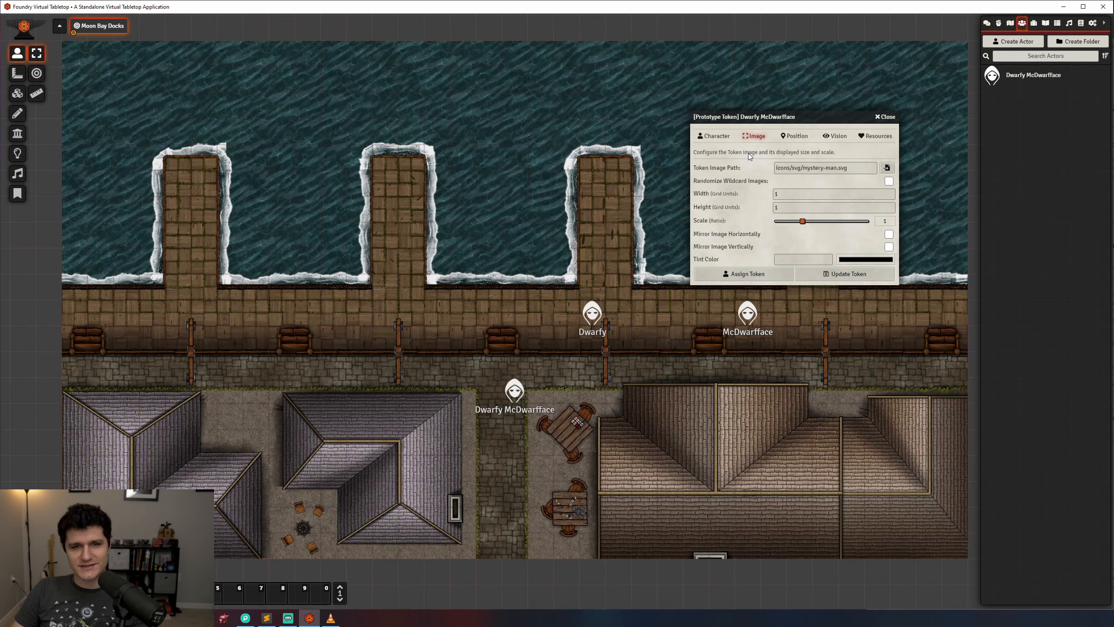
pyautogui.click(887, 167)
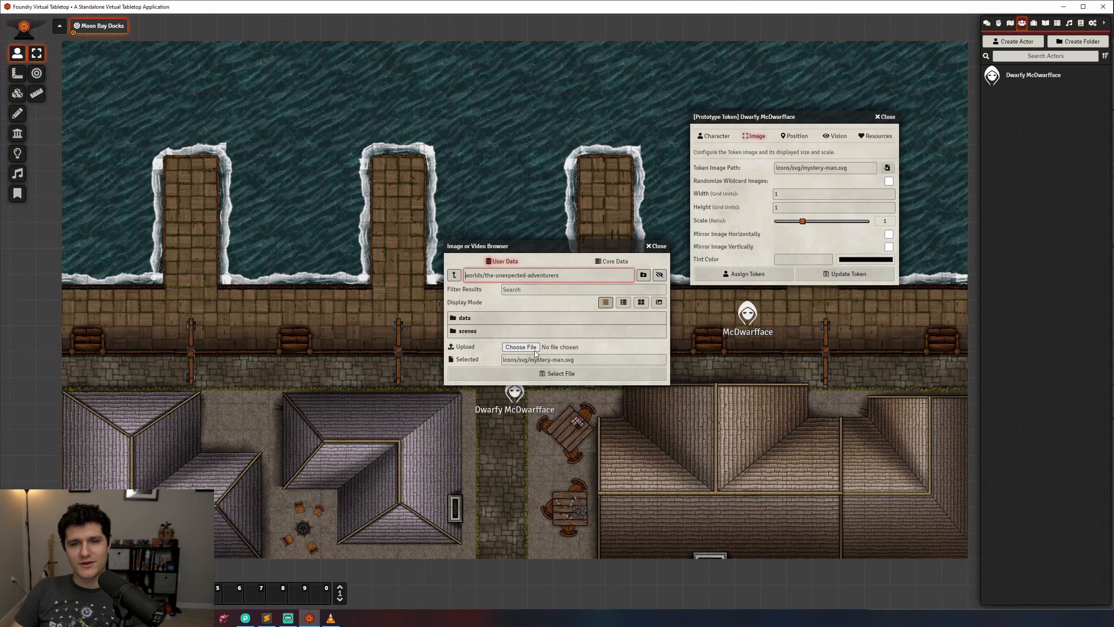
pyautogui.click(648, 278)
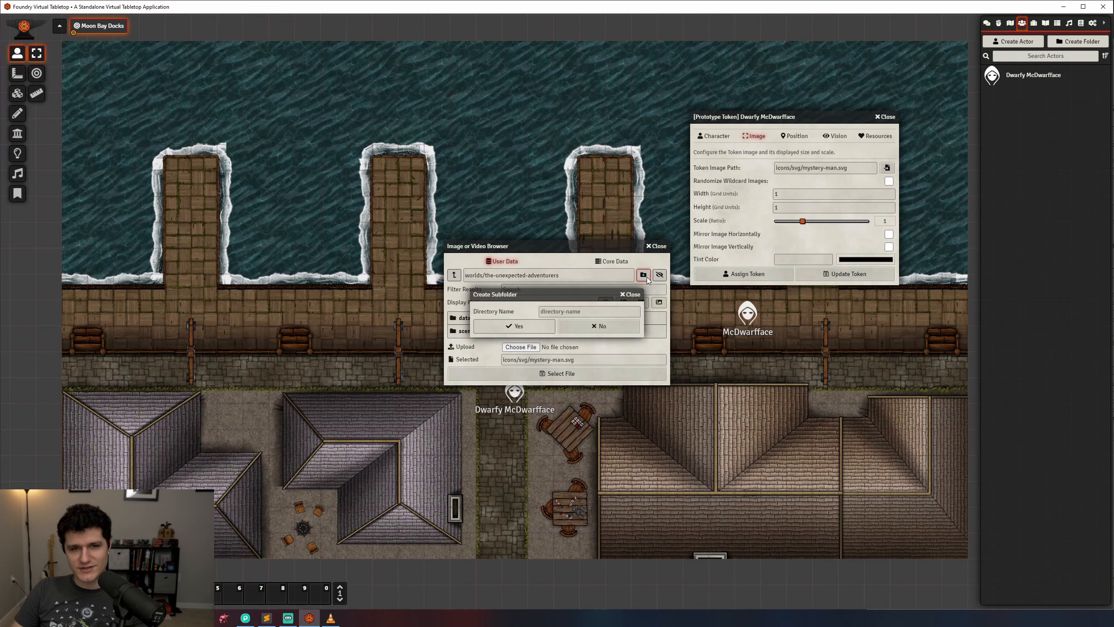
pyautogui.write('tokens')
pyautogui.press('Return')
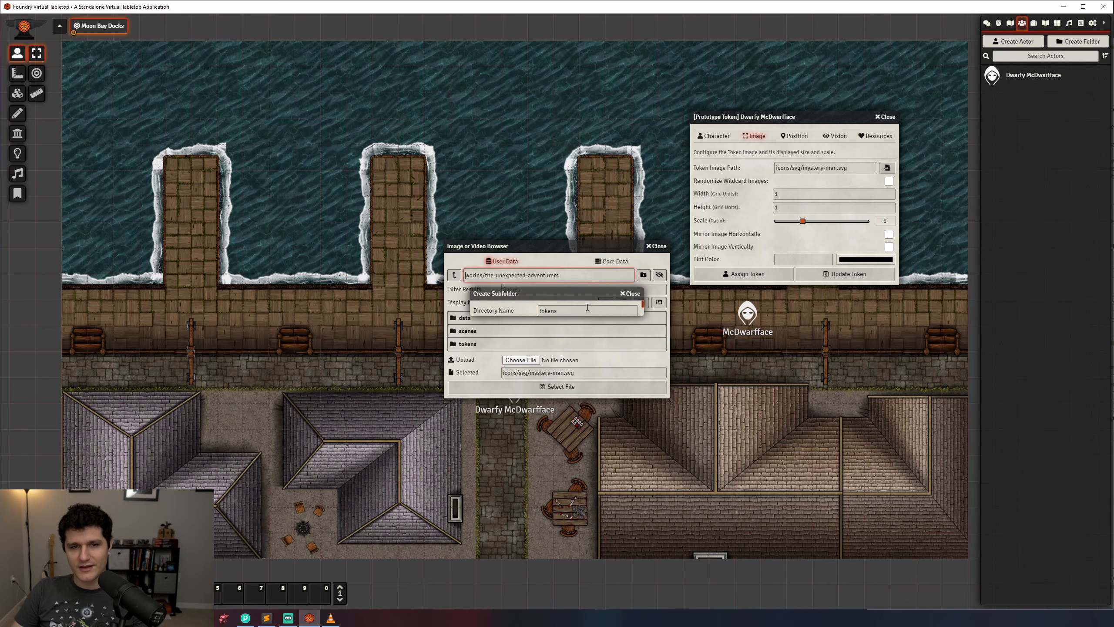
# Open the scenes folder and preview its contents in the different display modes, returning to the plain list.
pyautogui.click(508, 332)
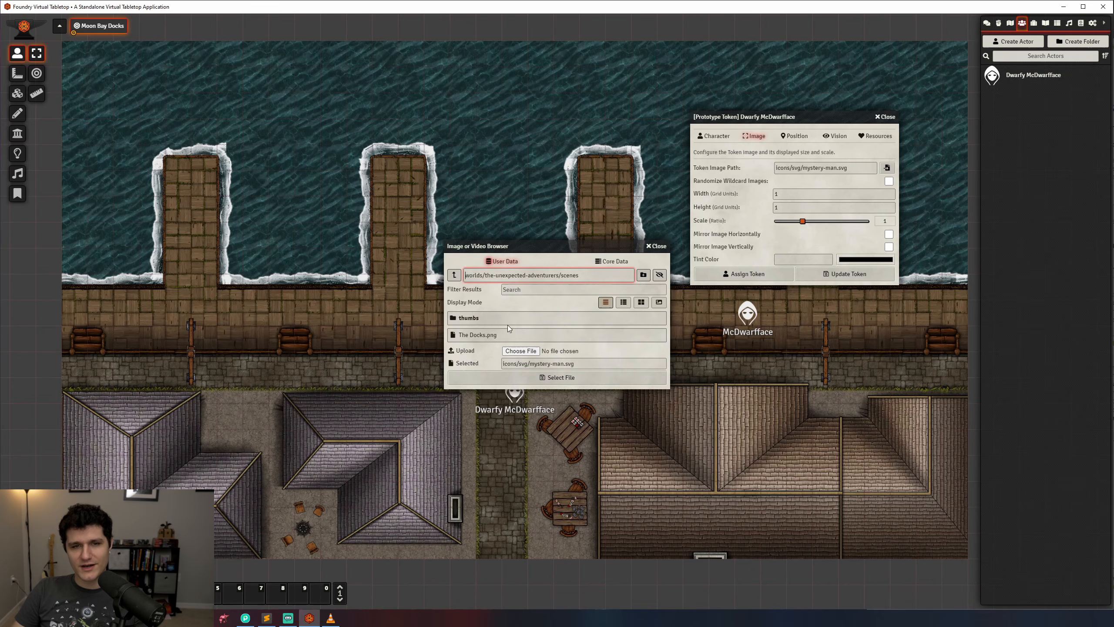
pyautogui.click(623, 302)
pyautogui.click(641, 303)
pyautogui.click(659, 303)
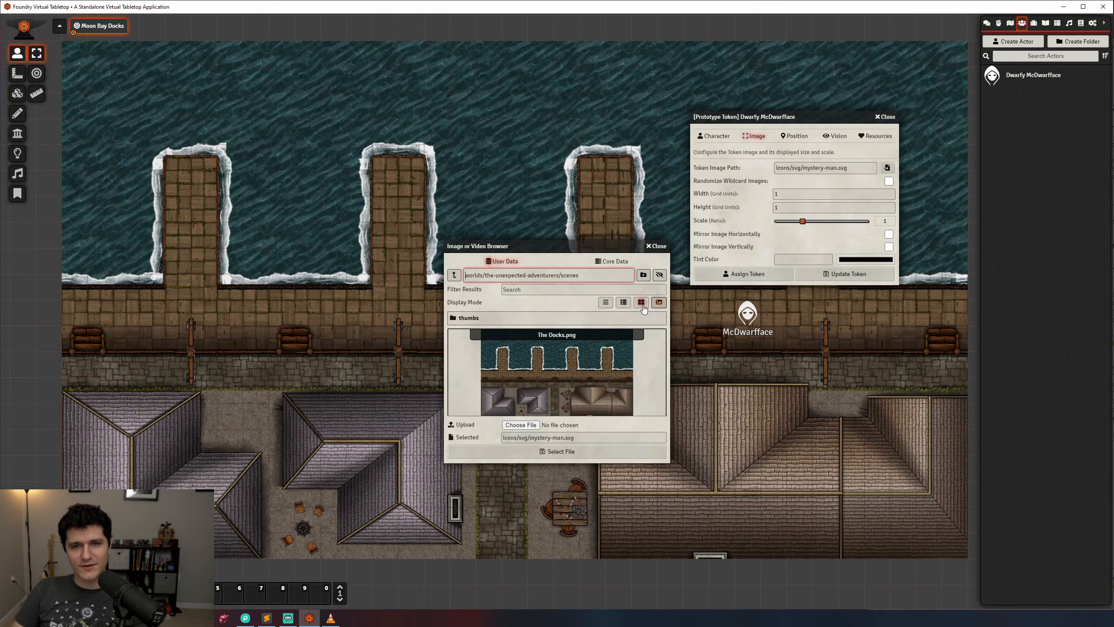
pyautogui.click(606, 303)
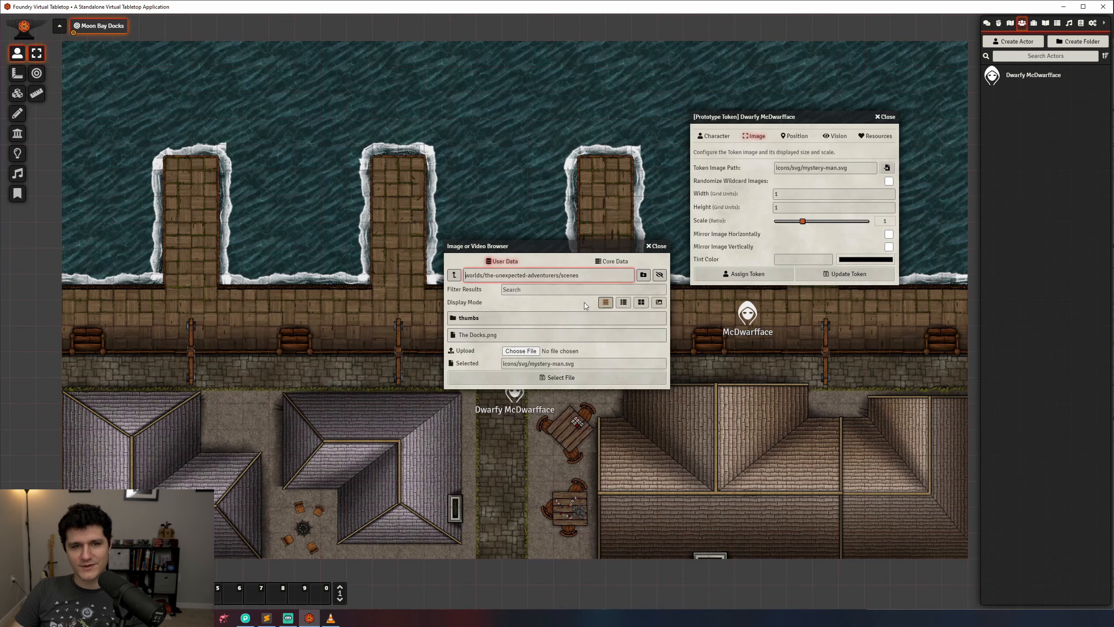
# In the tokens folder, enter worlds/the-unexpected-adventurers/tokens/*.jpg as the selected file path, and close the file browser without applying it.
pyautogui.click(455, 278)
pyautogui.click(472, 345)
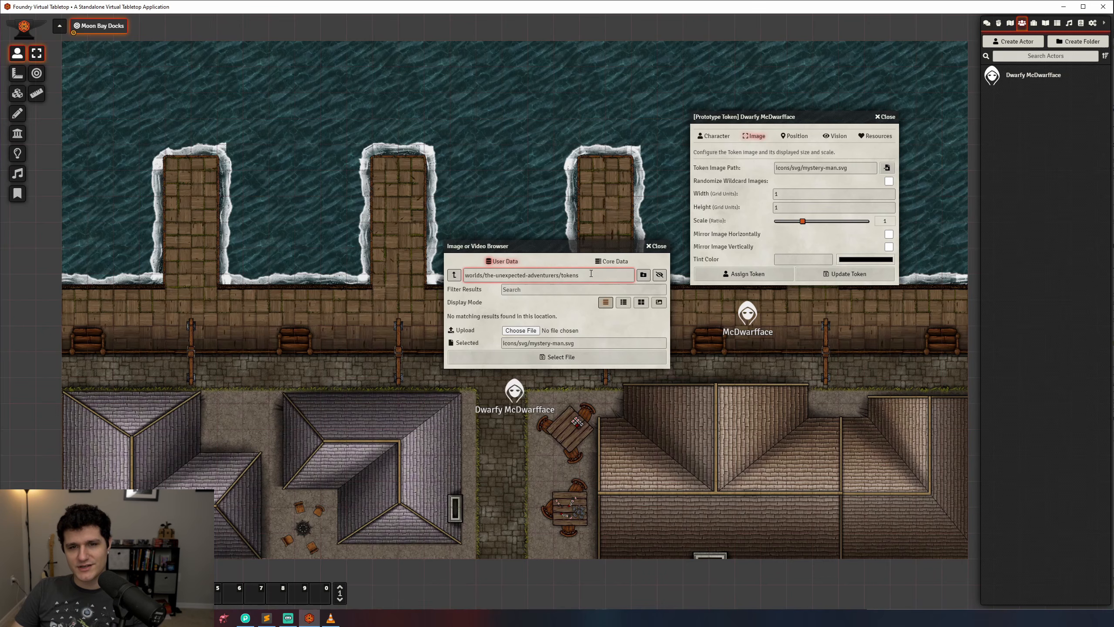
pyautogui.hotkey('ctrl', 'a')
pyautogui.hotkey('ctrl', 'c')
pyautogui.click(580, 344)
pyautogui.hotkey('ctrl', 'a')
pyautogui.hotkey('ctrl', 'v')
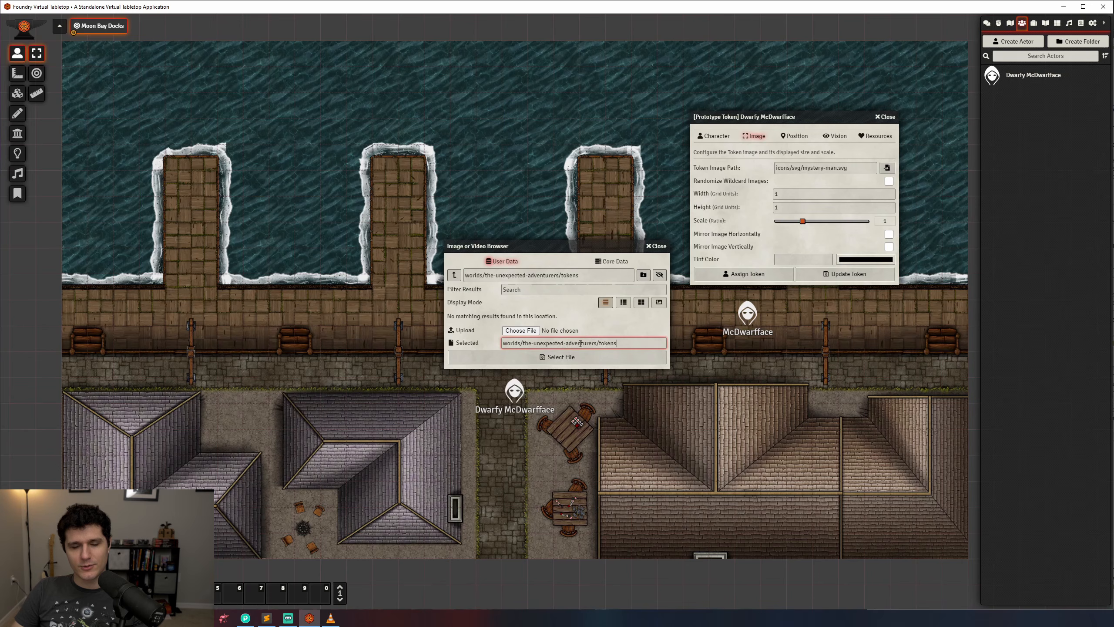
pyautogui.write('/*')
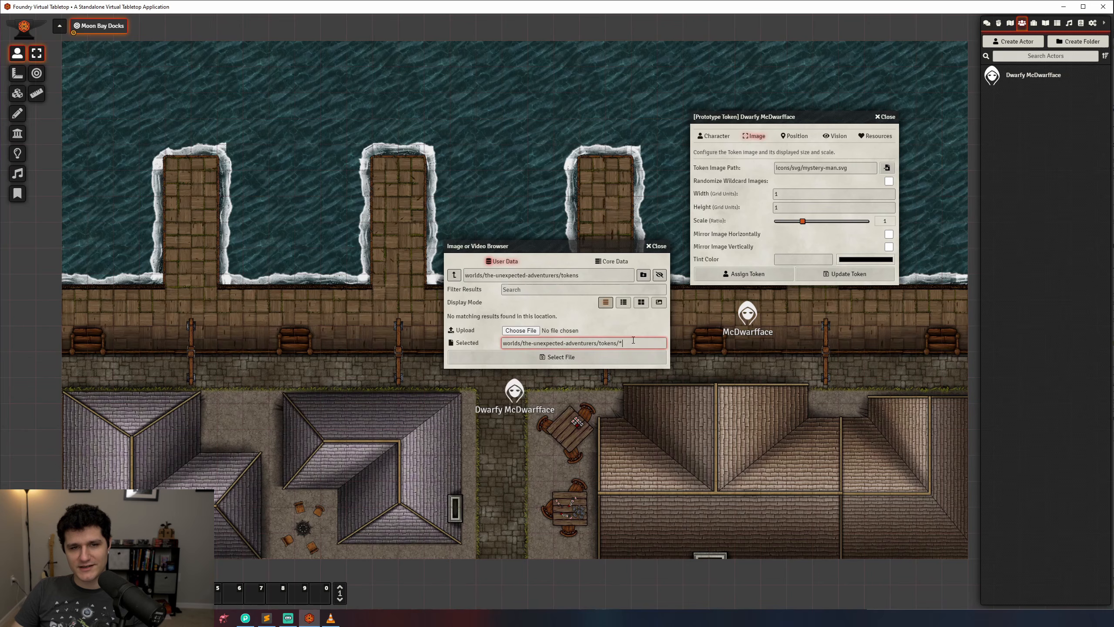
pyautogui.write('.jpg')
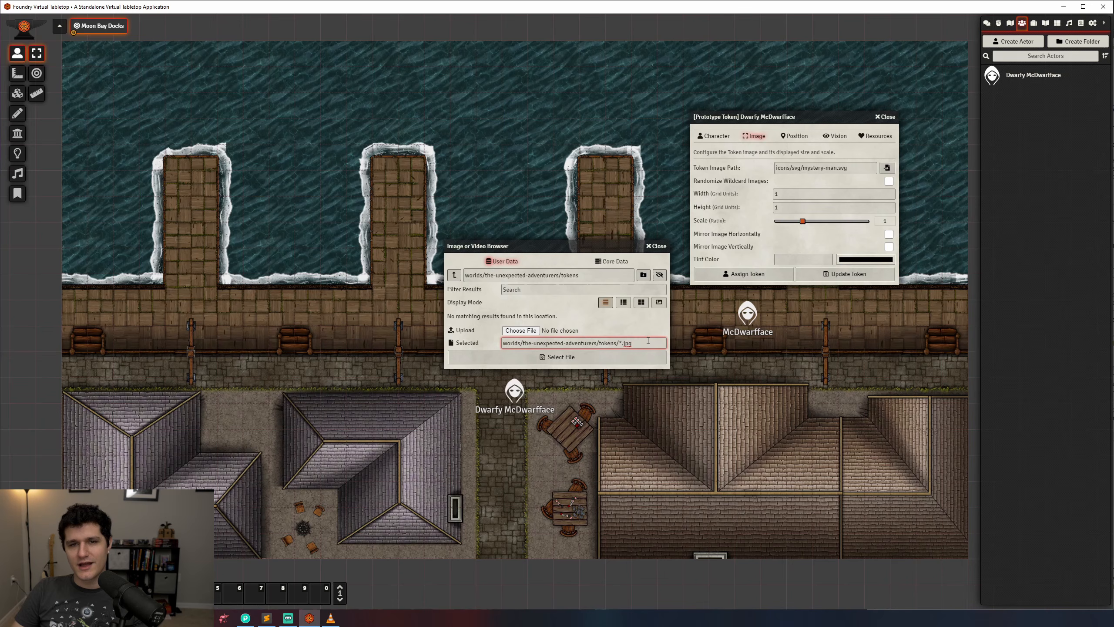
pyautogui.click(657, 246)
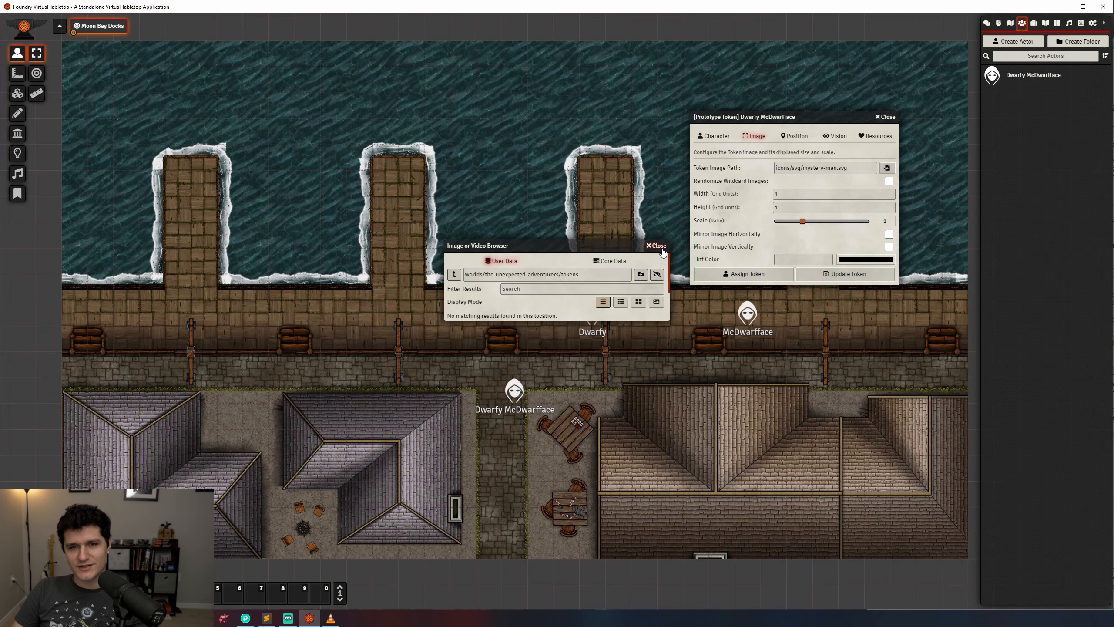
# Set the prototype token's width and height to 2 grid units, update it, and place a Dwarfy McDwarfface token below the second pier.
pyautogui.click(789, 192)
pyautogui.write('2')
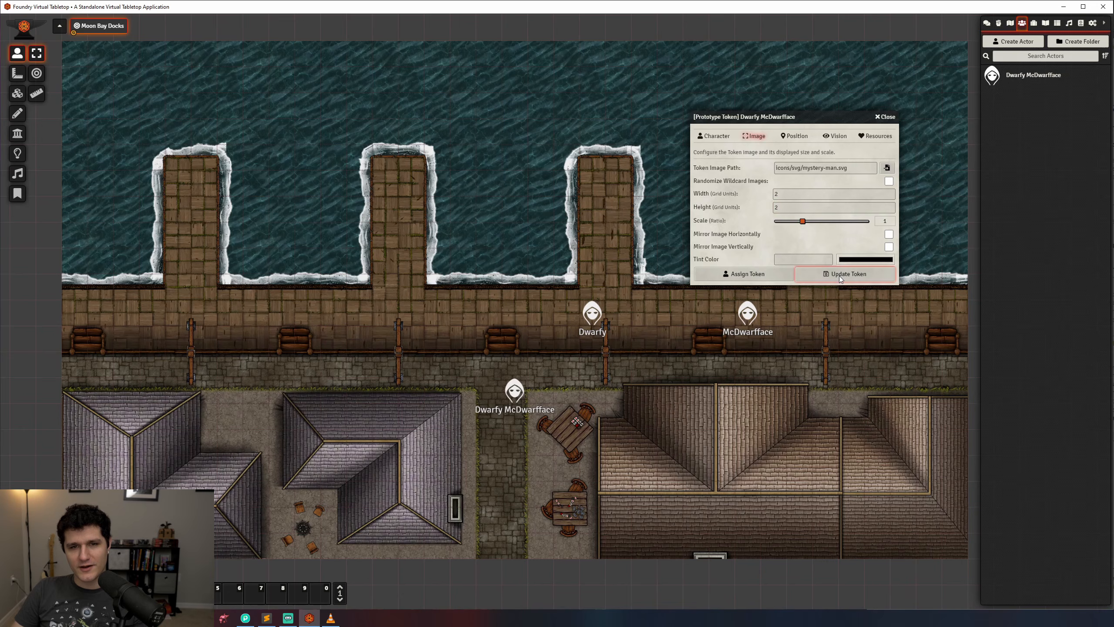
pyautogui.click(840, 275)
pyautogui.moveTo(1013, 82); pyautogui.dragTo(434, 325)
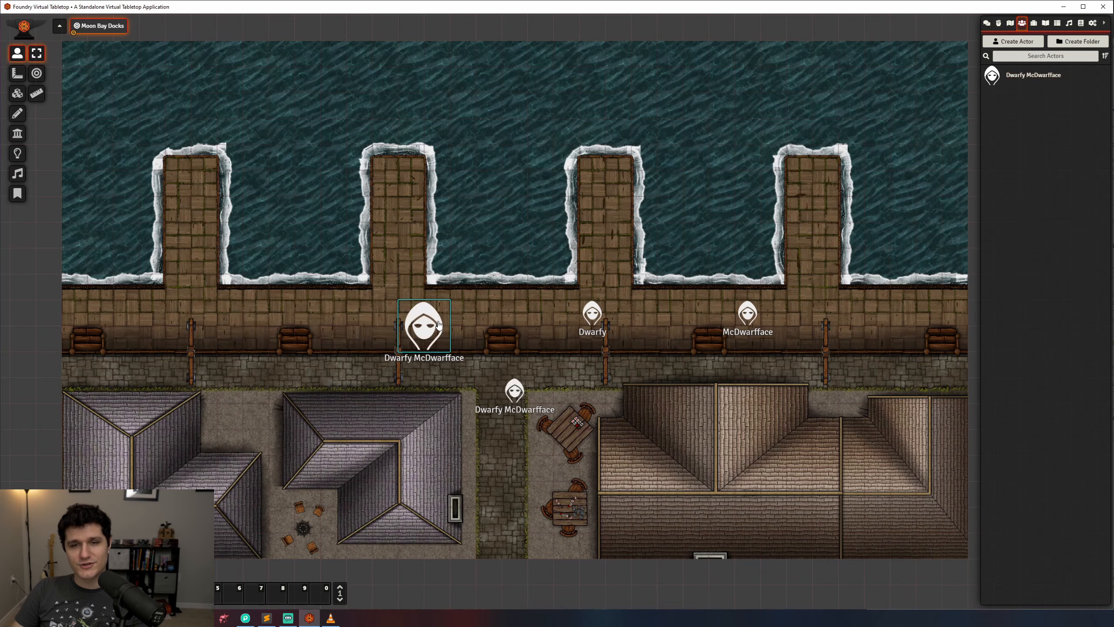
# Reopen Dwarfy McDwarfface's prototype token image settings and set the width and height to 1 grid unit.
pyautogui.click(1036, 77)
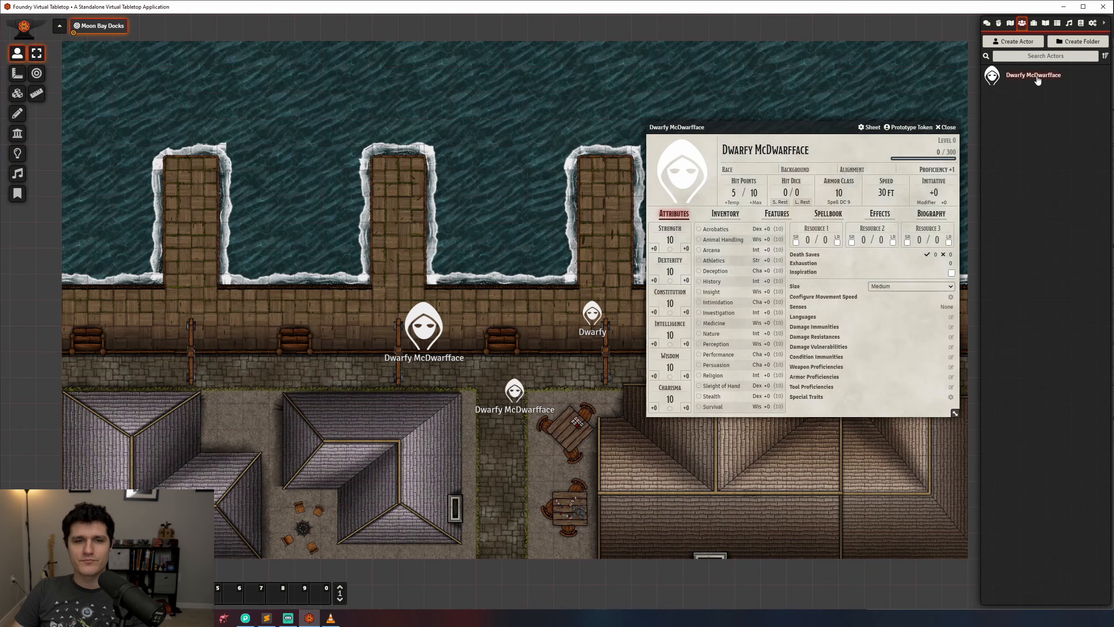
pyautogui.click(909, 127)
pyautogui.click(463, 147)
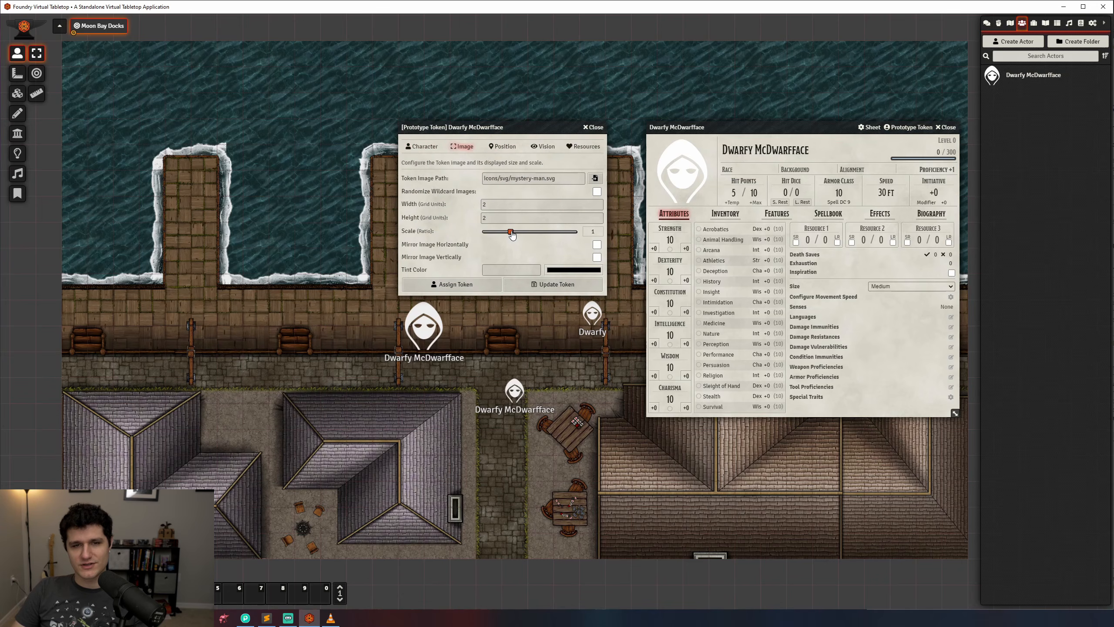
pyautogui.moveTo(495, 219)
pyautogui.mouseDown()
pyautogui.moveTo(481, 219)
pyautogui.moveTo(481, 205)
pyautogui.mouseUp()
pyautogui.write('11')
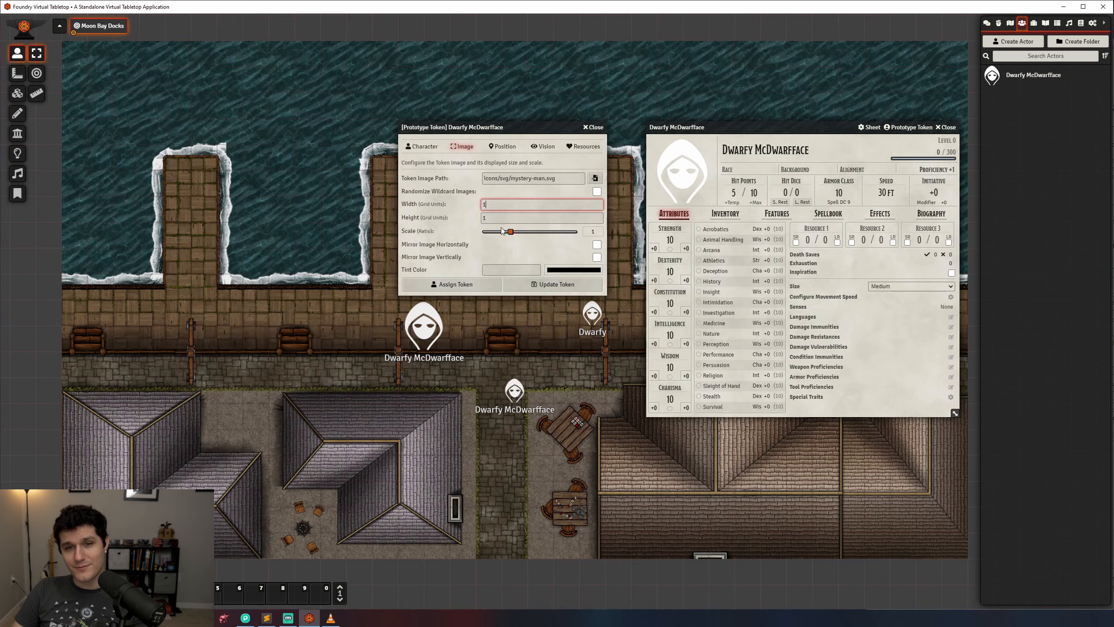
# Set the prototype token's tint color to the red #d60000, leaving both image mirroring options off.
pyautogui.click(597, 245)
pyautogui.click(598, 258)
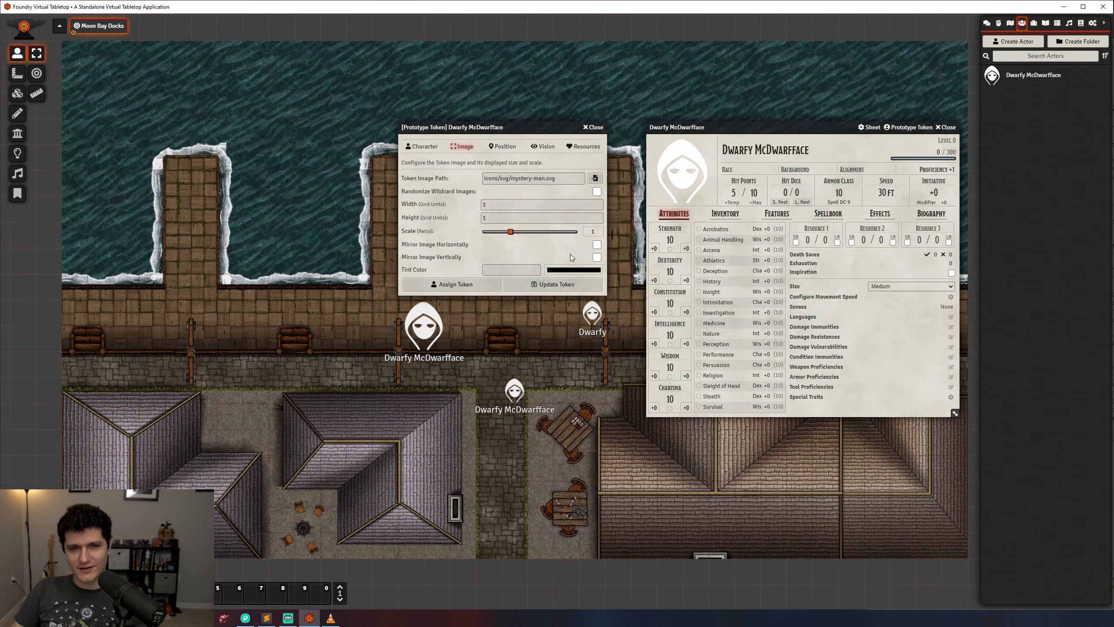
pyautogui.click(564, 270)
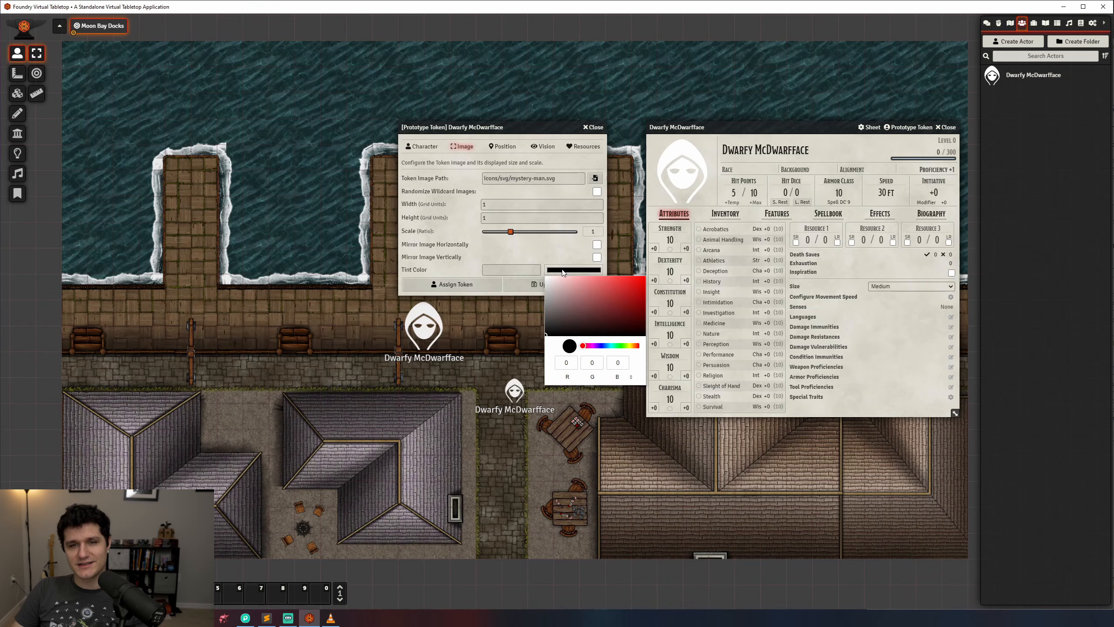
pyautogui.moveTo(576, 284)
pyautogui.mouseDown()
pyautogui.moveTo(642, 283)
pyautogui.moveTo(557, 291)
pyautogui.moveTo(533, 277)
pyautogui.moveTo(645, 291)
pyautogui.moveTo(561, 263)
pyautogui.mouseUp()
pyautogui.click(536, 253)
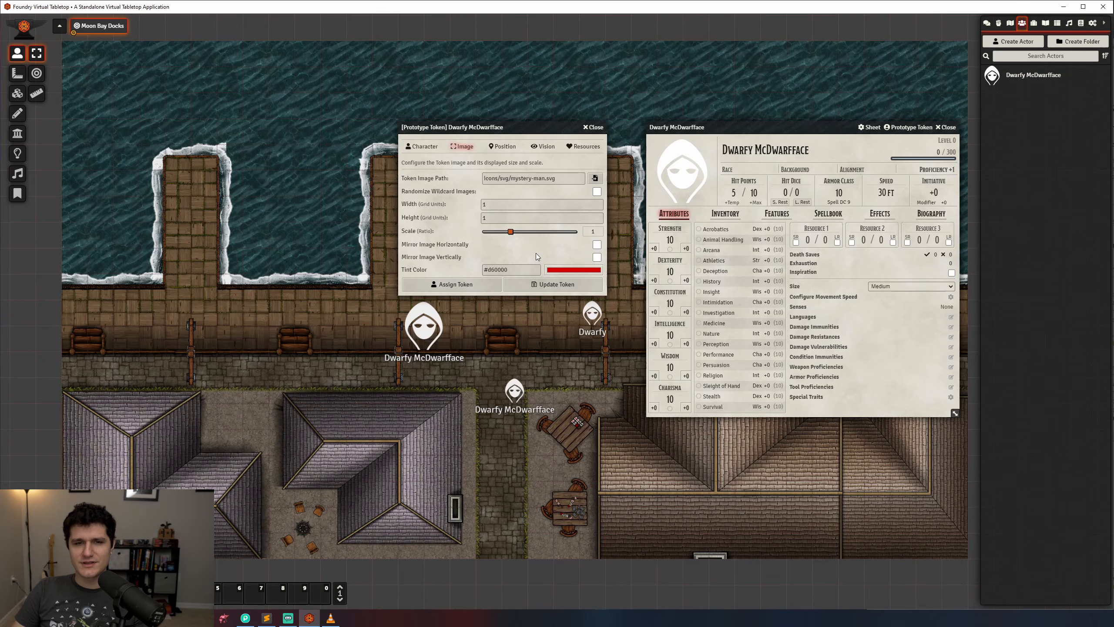
# With the prototype token's position settings open, rotate the large Dwarfy McDwarfface token on the scene and return it upright.
pyautogui.click(510, 150)
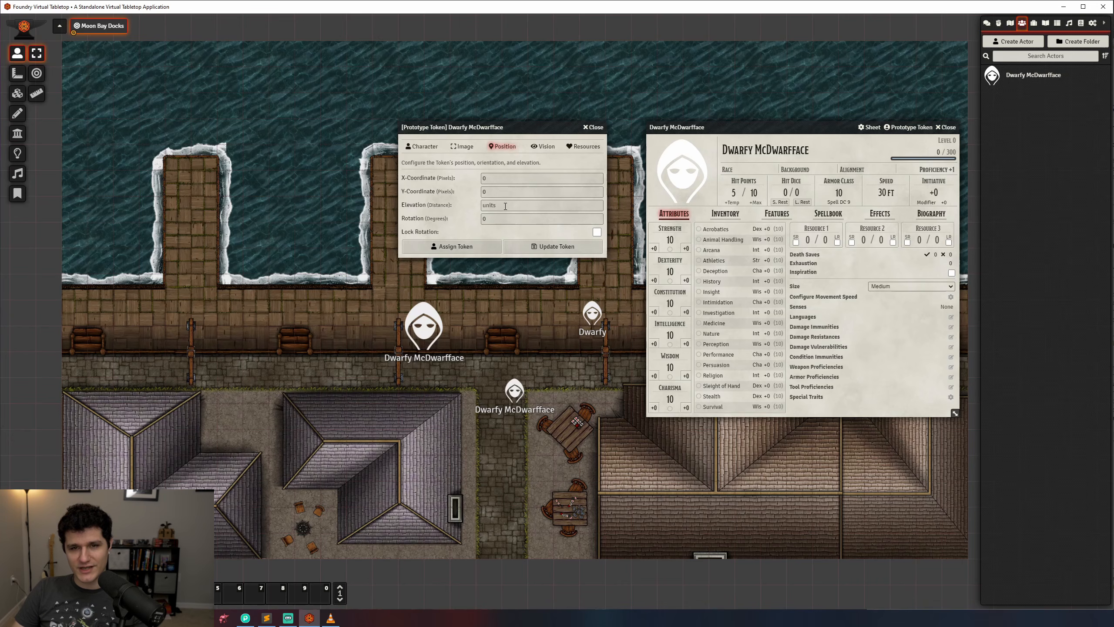
pyautogui.click(430, 333)
pyautogui.scroll(-1, 430, 334)
pyautogui.scroll(1, 431, 334)
pyautogui.scroll(-1, 431, 334)
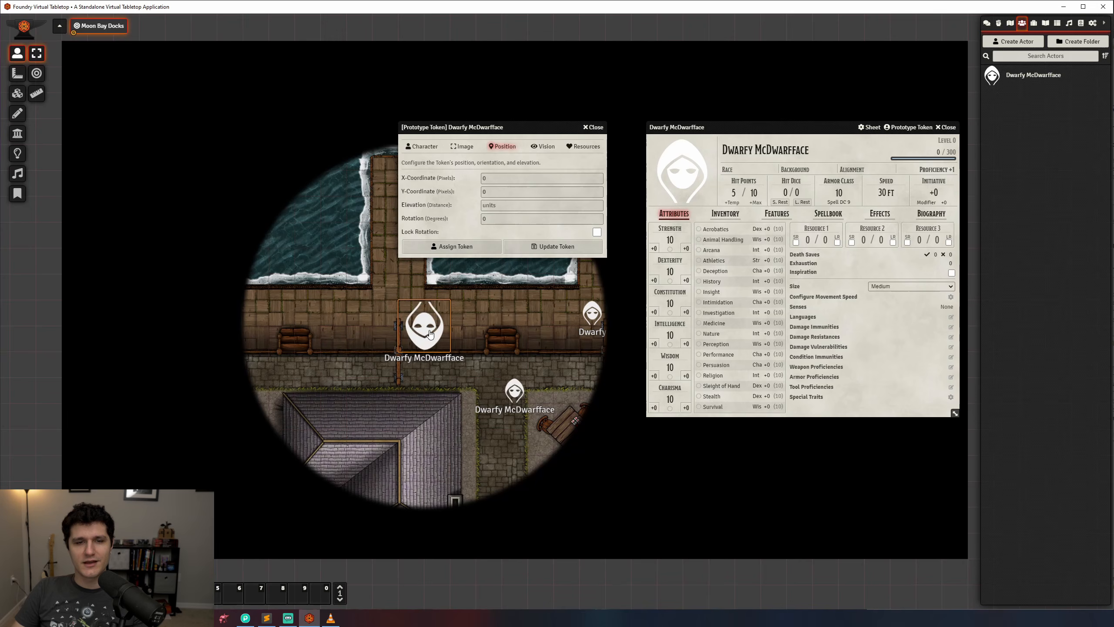
pyautogui.scroll(1, 430, 334)
pyautogui.scroll(-1, 431, 334)
pyautogui.scroll(1, 430, 334)
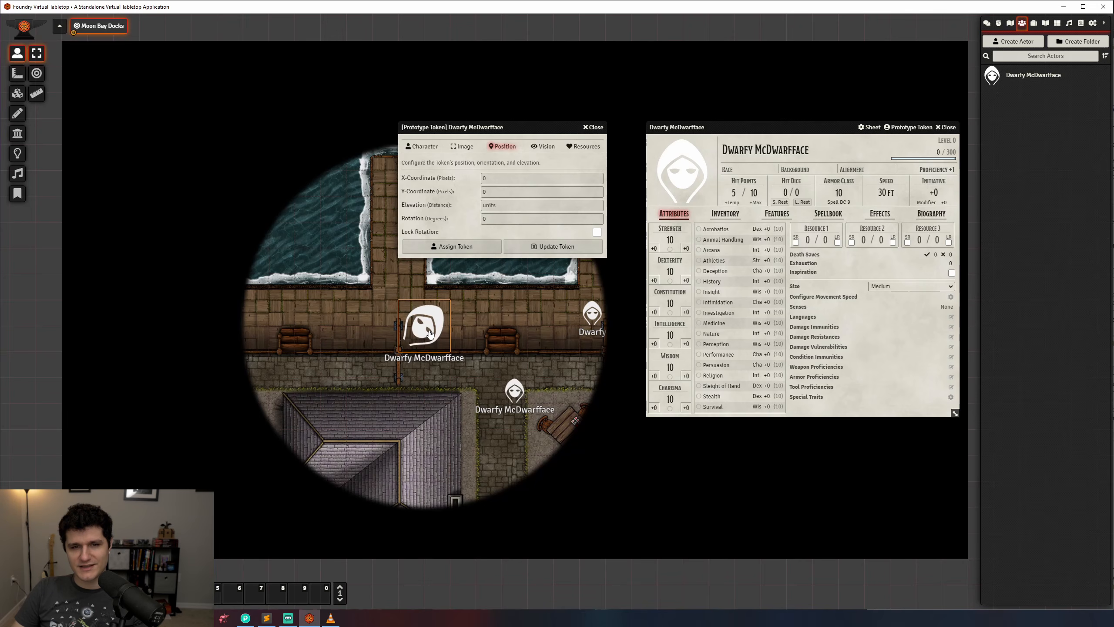
pyautogui.scroll(-1, 430, 333)
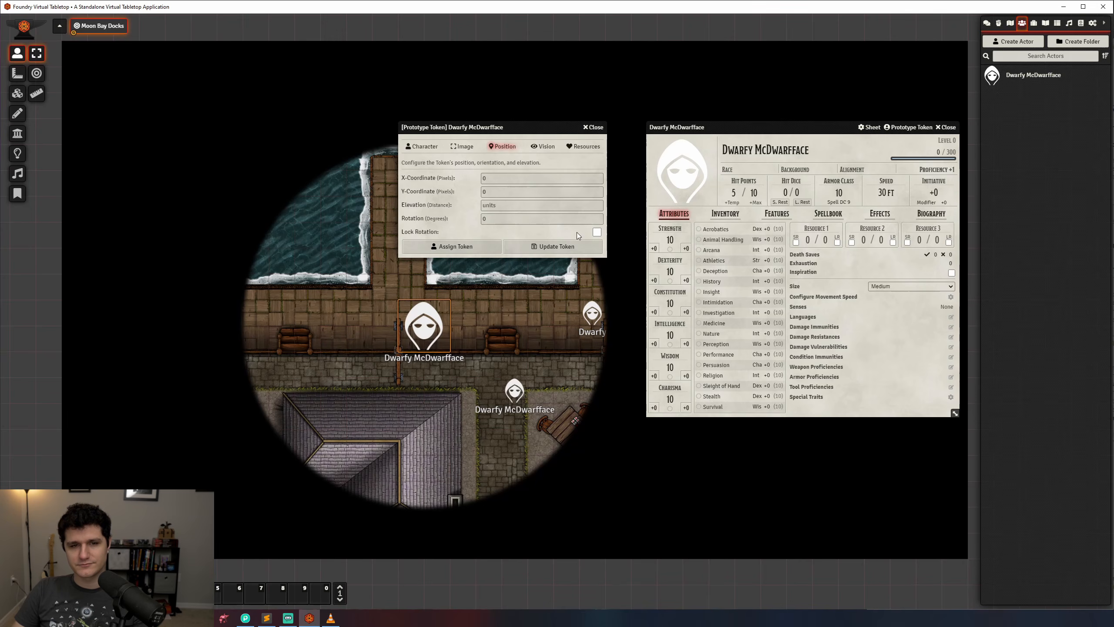
# Enable Lock Rotation for the prototype token, then open its vision settings and close the character sheet.
pyautogui.click(536, 277)
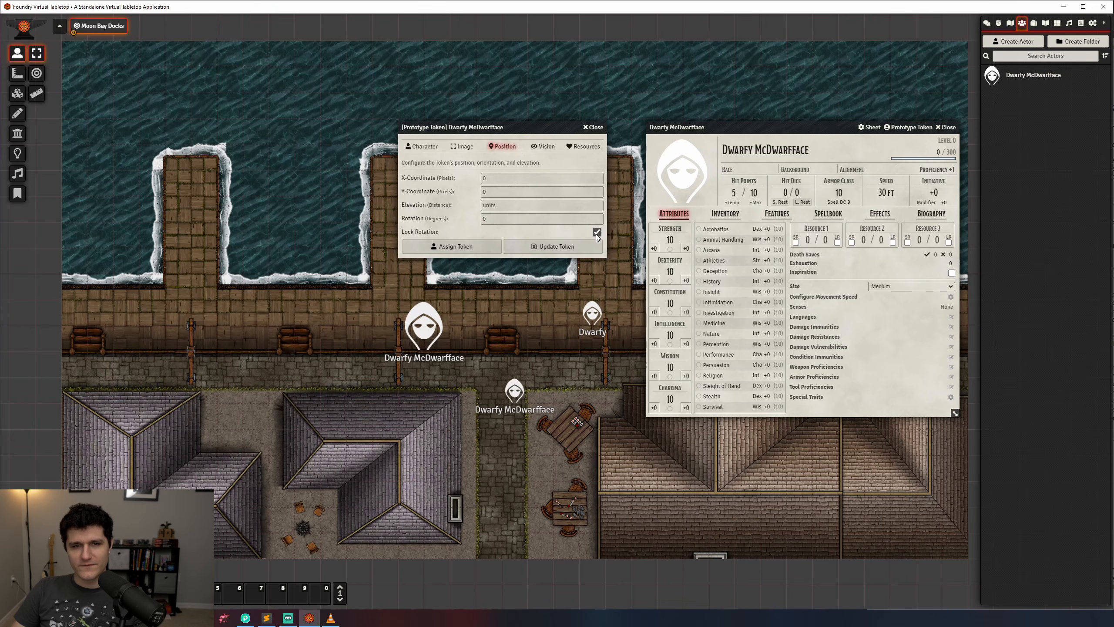
pyautogui.click(544, 147)
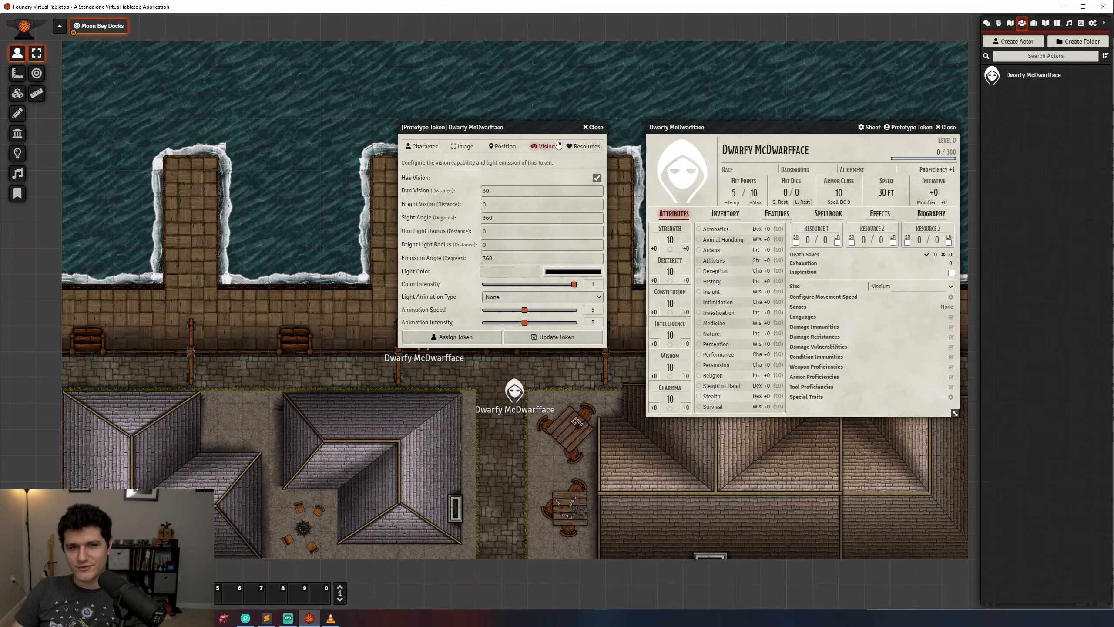
pyautogui.click(946, 128)
pyautogui.moveTo(549, 129); pyautogui.dragTo(834, 143)
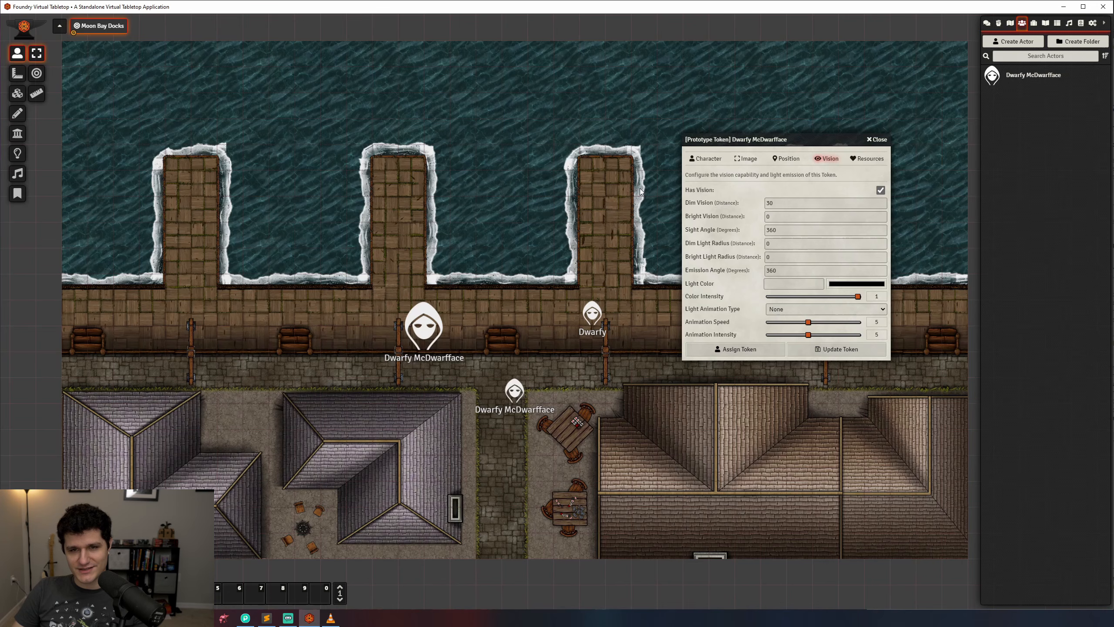
# Set the prototype token's Dim Vision distance to 60.
pyautogui.moveTo(786, 204); pyautogui.dragTo(725, 202)
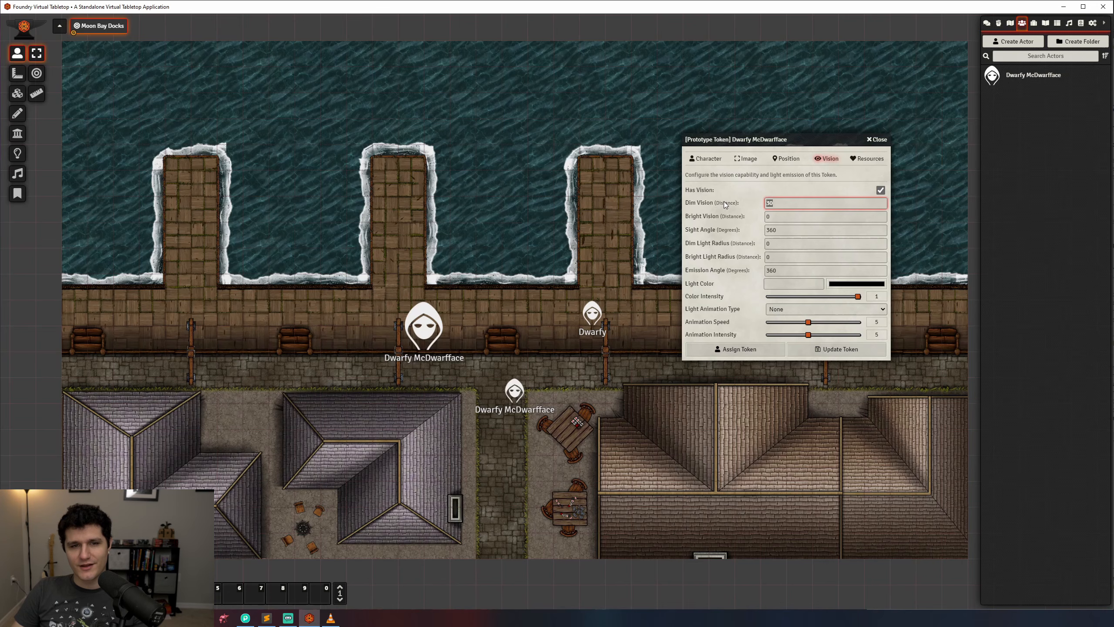
pyautogui.click(796, 204)
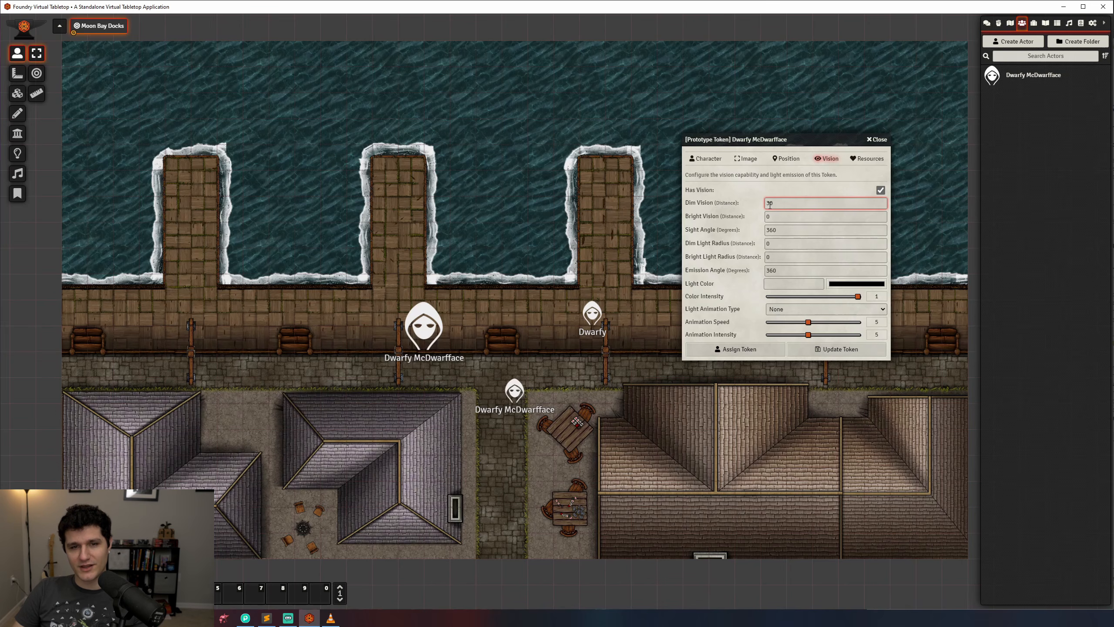
pyautogui.write('6')
# Try different Bright Vision and Dim Vision distances, and restore them to 0 and 60.
pyautogui.click(827, 217)
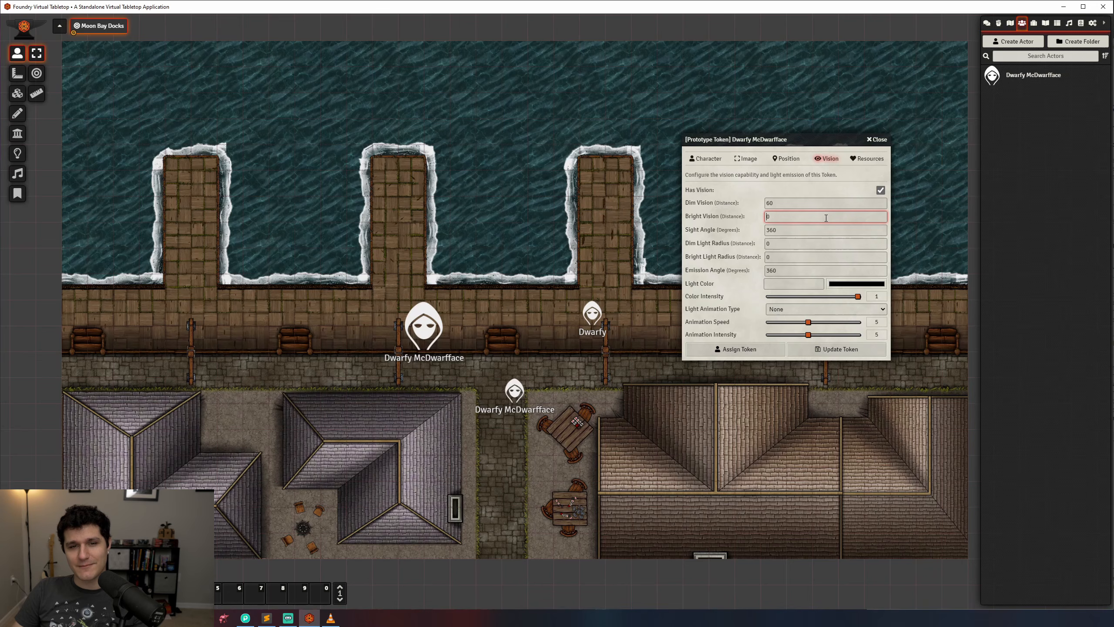
pyautogui.write('12')
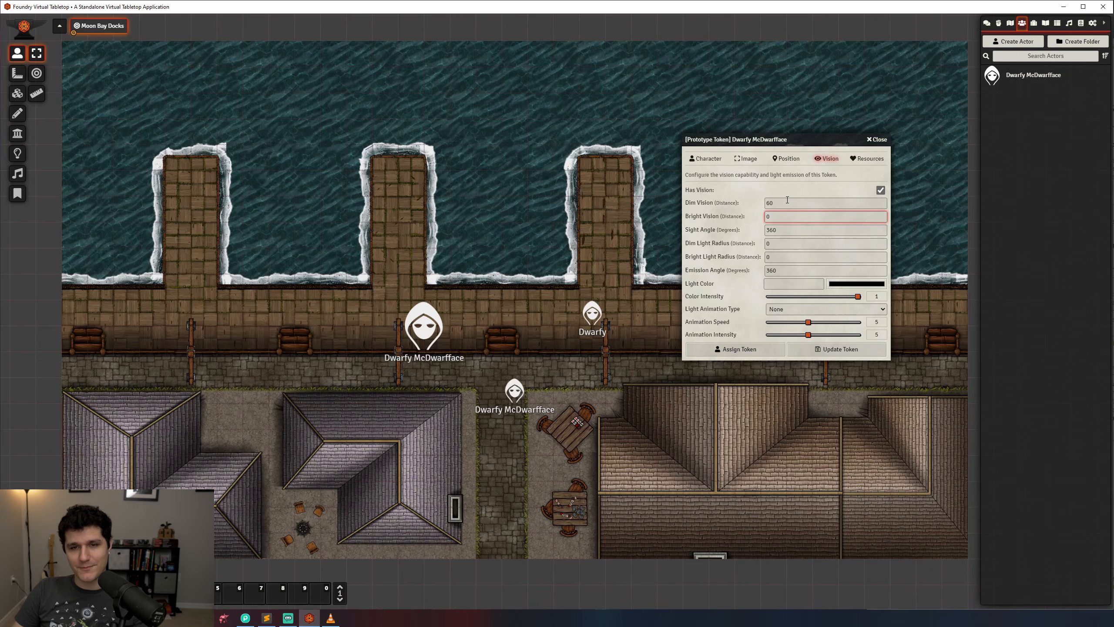
pyautogui.click(770, 204)
pyautogui.press('BackSpace')
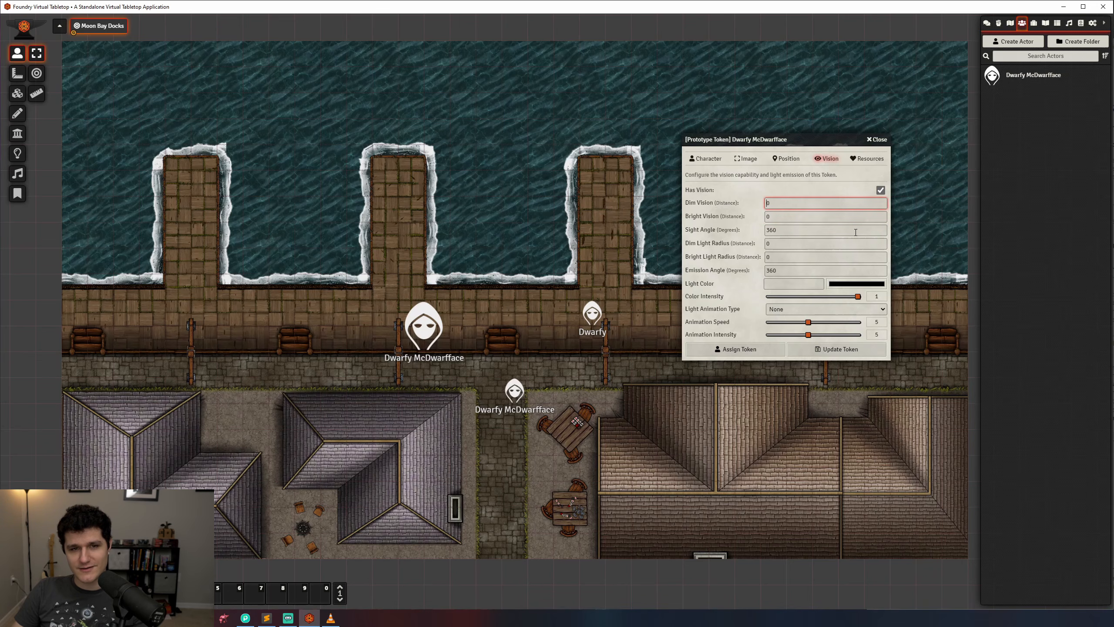
pyautogui.write('6')
pyautogui.click(843, 219)
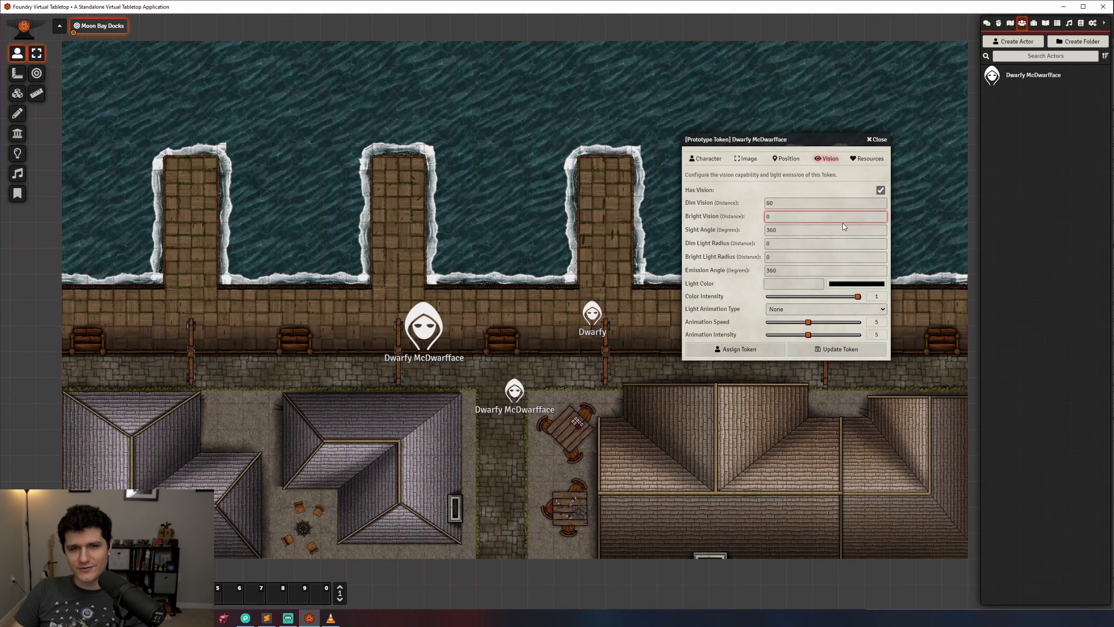
# Try a Sight Angle of 180 degrees for the prototype token, and restore it to 360.
pyautogui.click(805, 228)
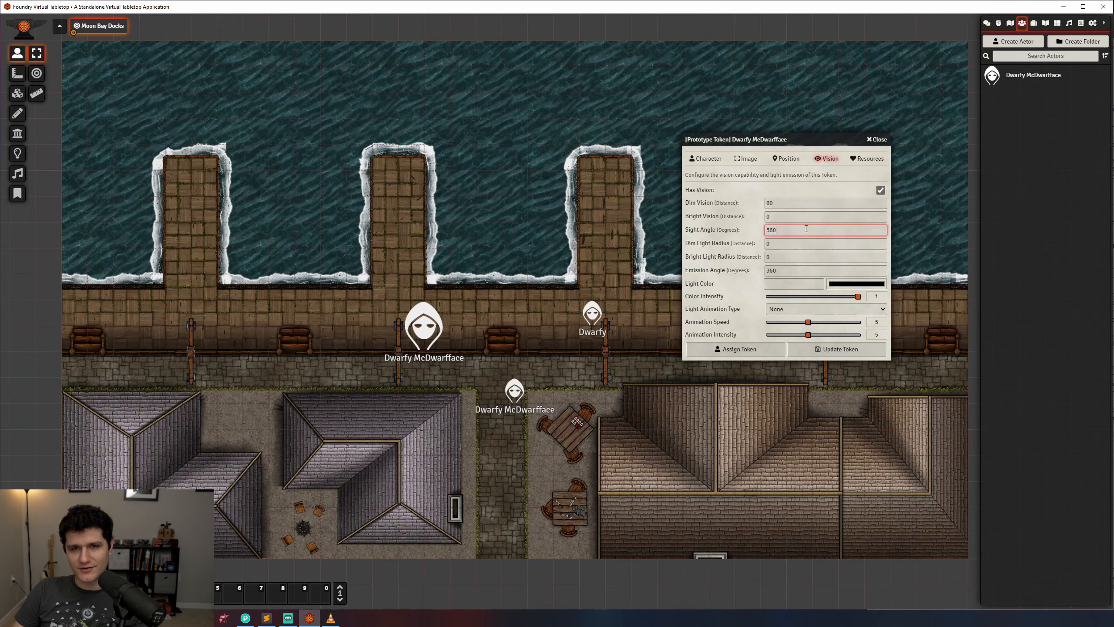
pyautogui.moveTo(806, 229); pyautogui.dragTo(733, 229)
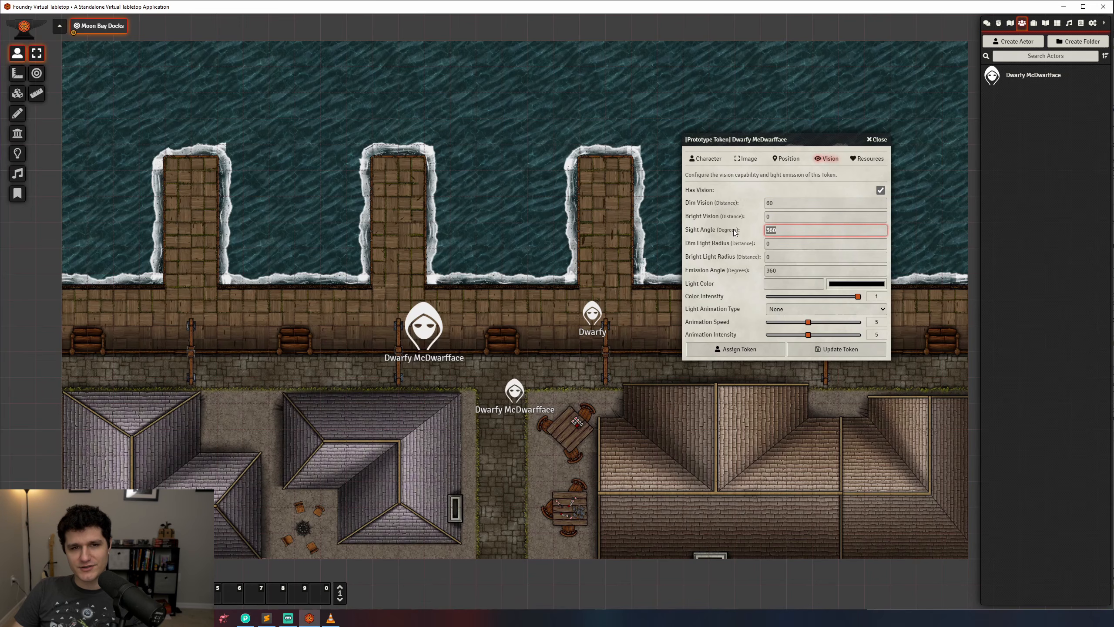
pyautogui.write('180')
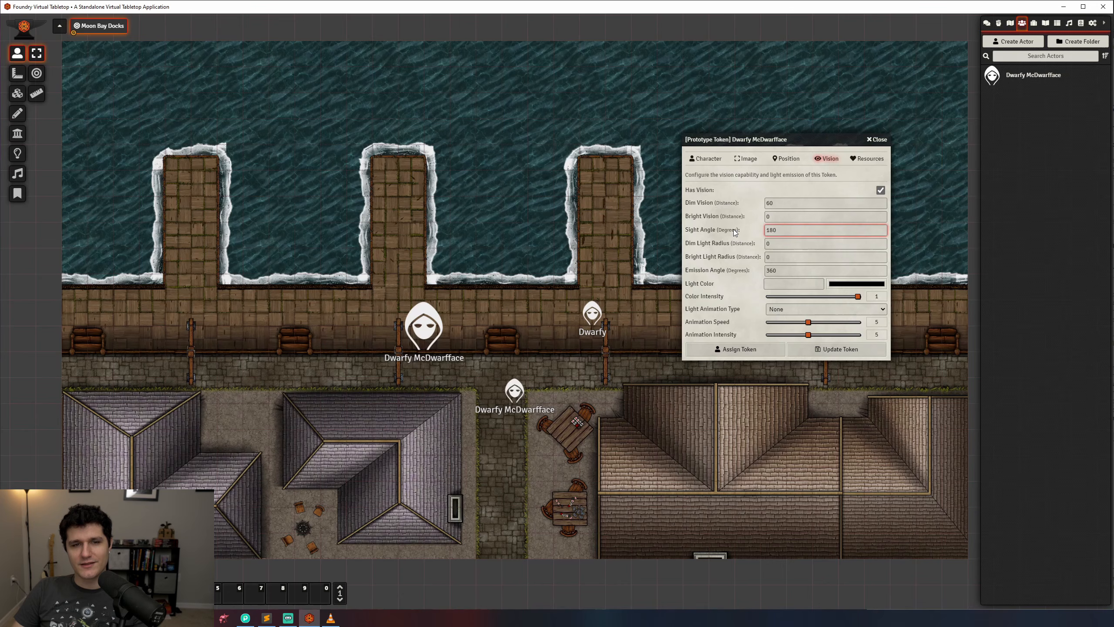
pyautogui.press('BackSpace')
pyautogui.write('360')
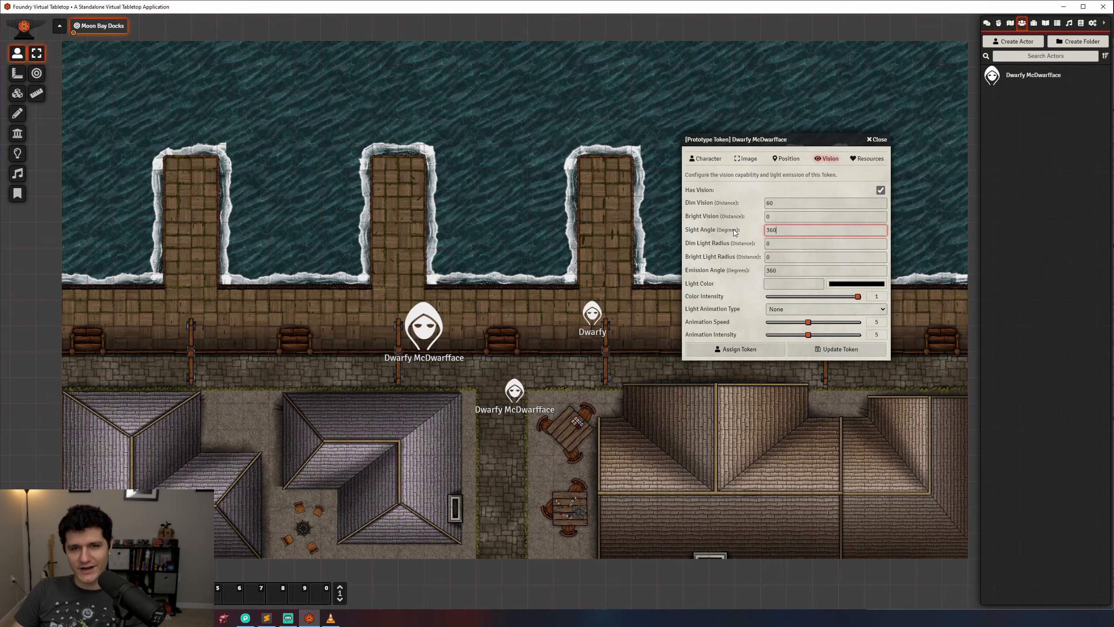
# Set the prototype token's Dim Light Radius to 40 and Bright Light Radius to 20, and update the token.
pyautogui.press('Tab')
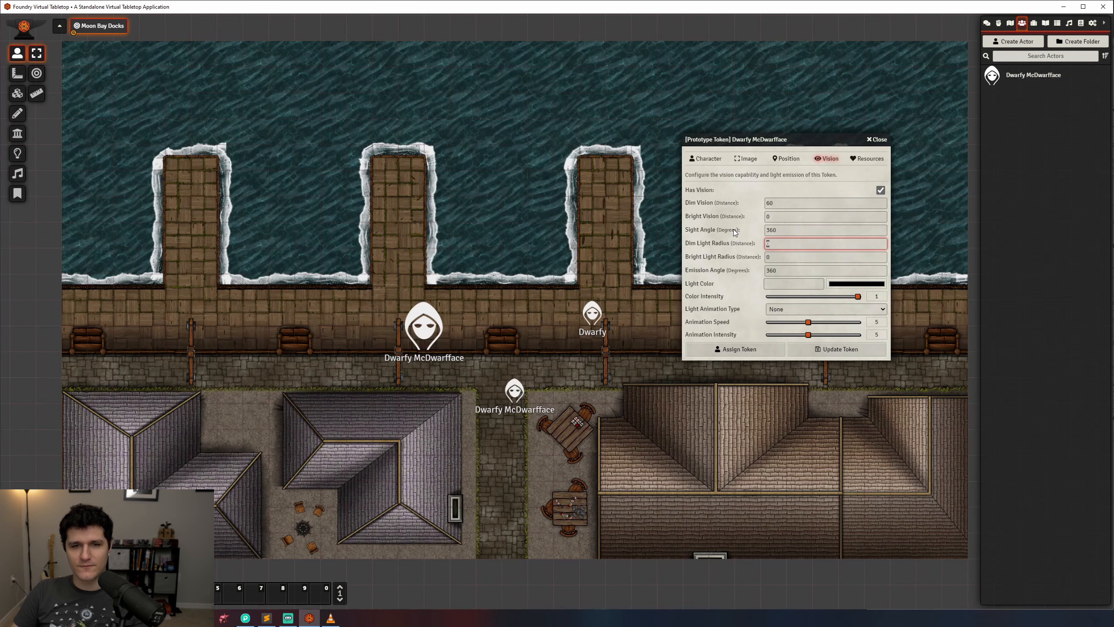
pyautogui.write('40')
pyautogui.press('Tab')
pyautogui.write('20')
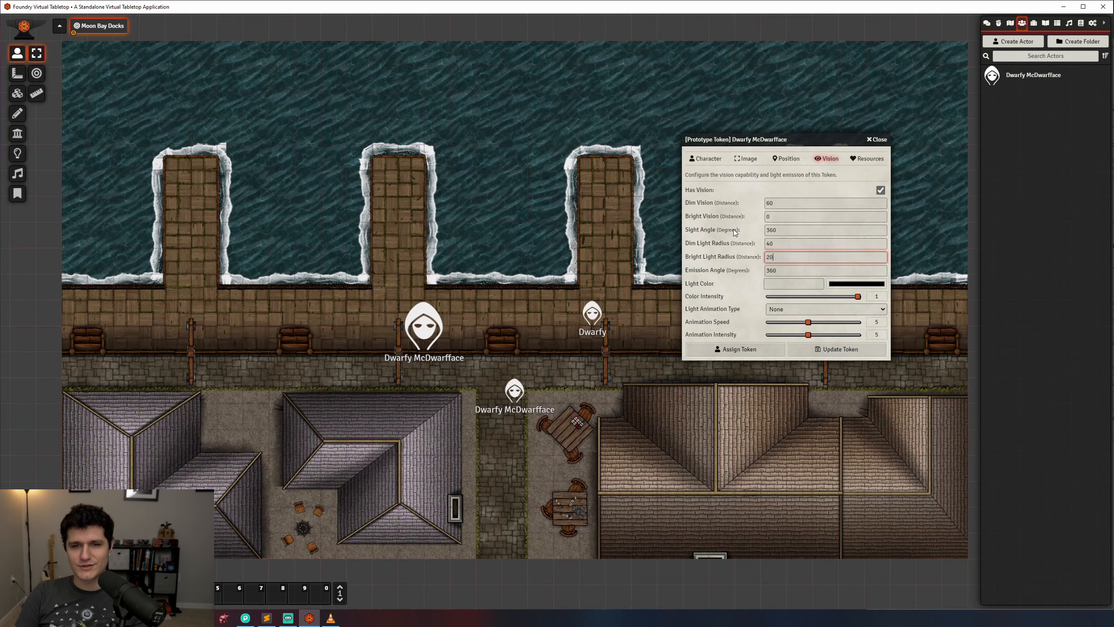
pyautogui.click(829, 347)
# Place a new Dwarfy McDwarfface token on the dock below the fourth pier, select it to check its vision, and deselect it.
pyautogui.moveTo(1046, 75); pyautogui.dragTo(855, 319)
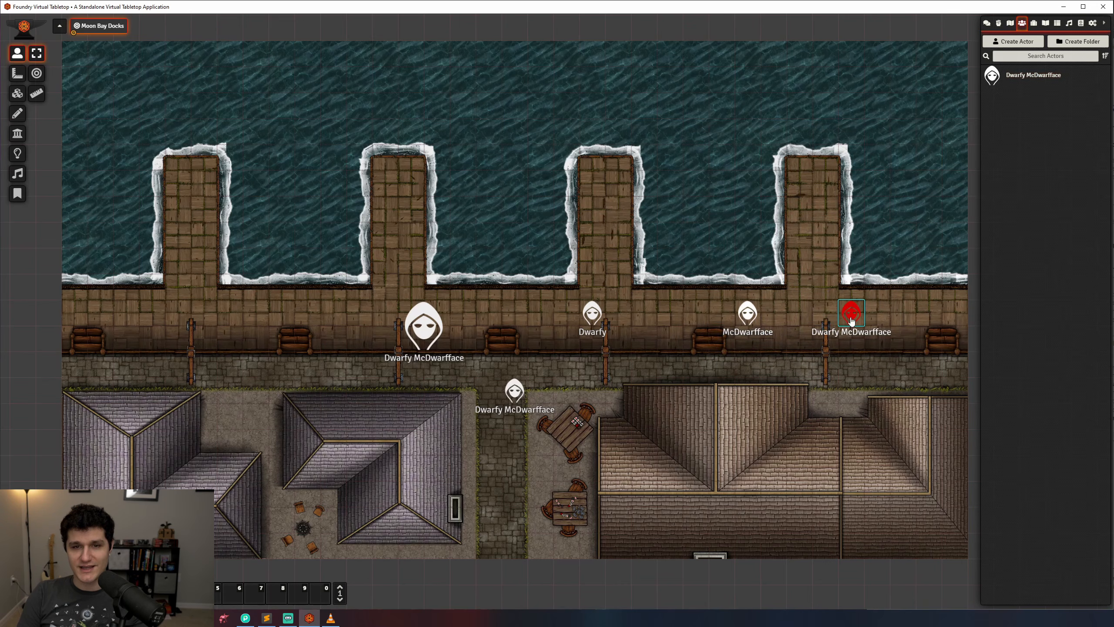
pyautogui.click(851, 314)
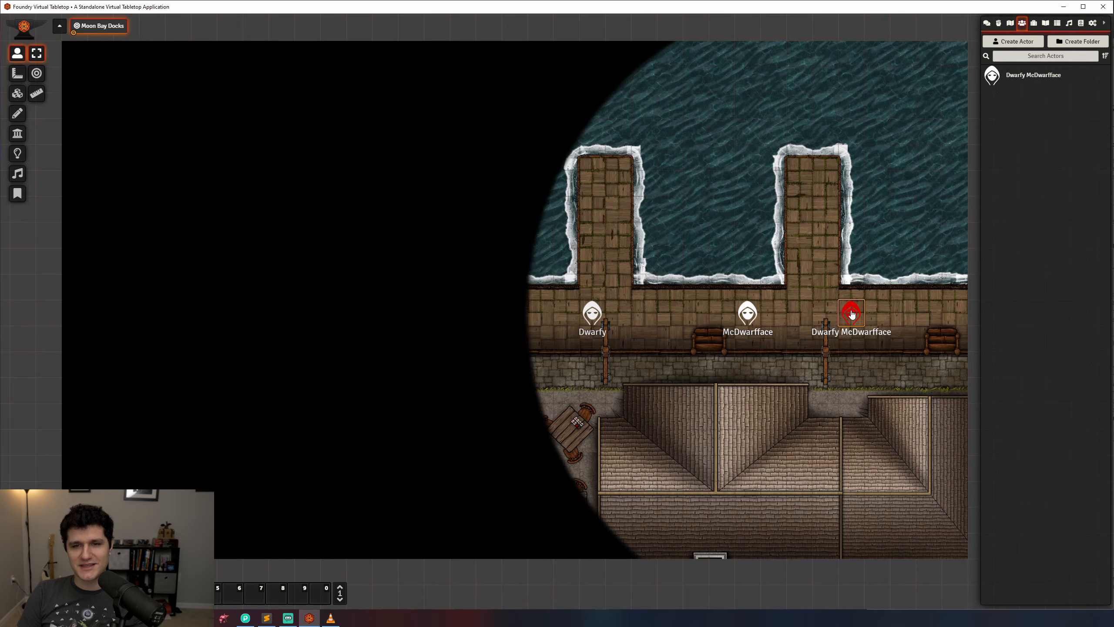
pyautogui.click(925, 263)
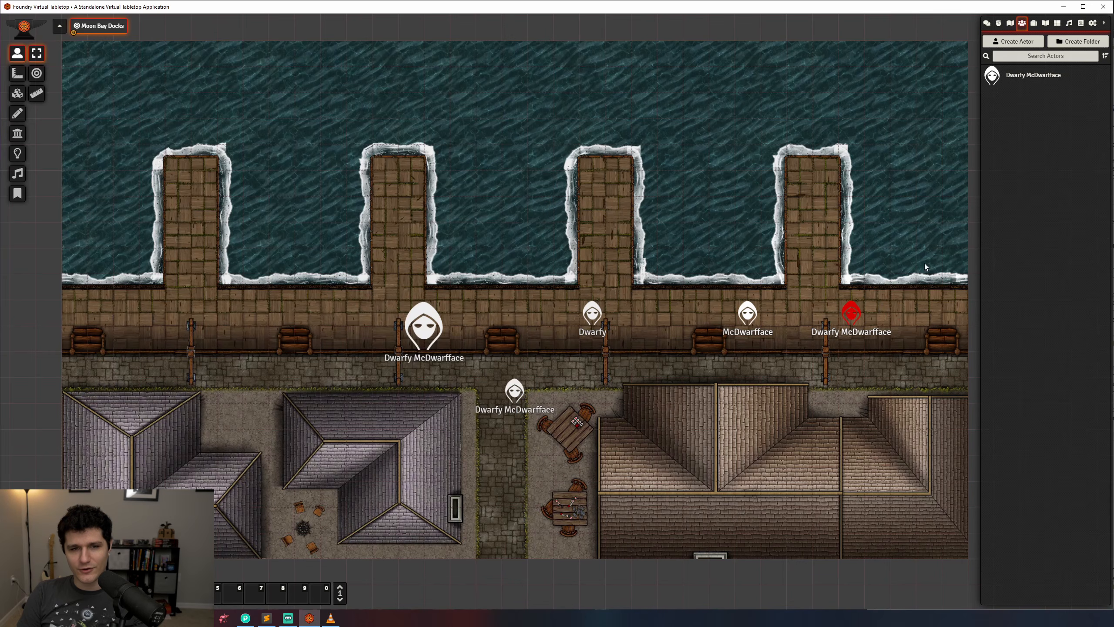
# Reopen Dwarfy McDwarfface's prototype token vision settings and set the light Emission Angle to 180 degrees.
pyautogui.click(1022, 83)
pyautogui.click(917, 128)
pyautogui.click(957, 128)
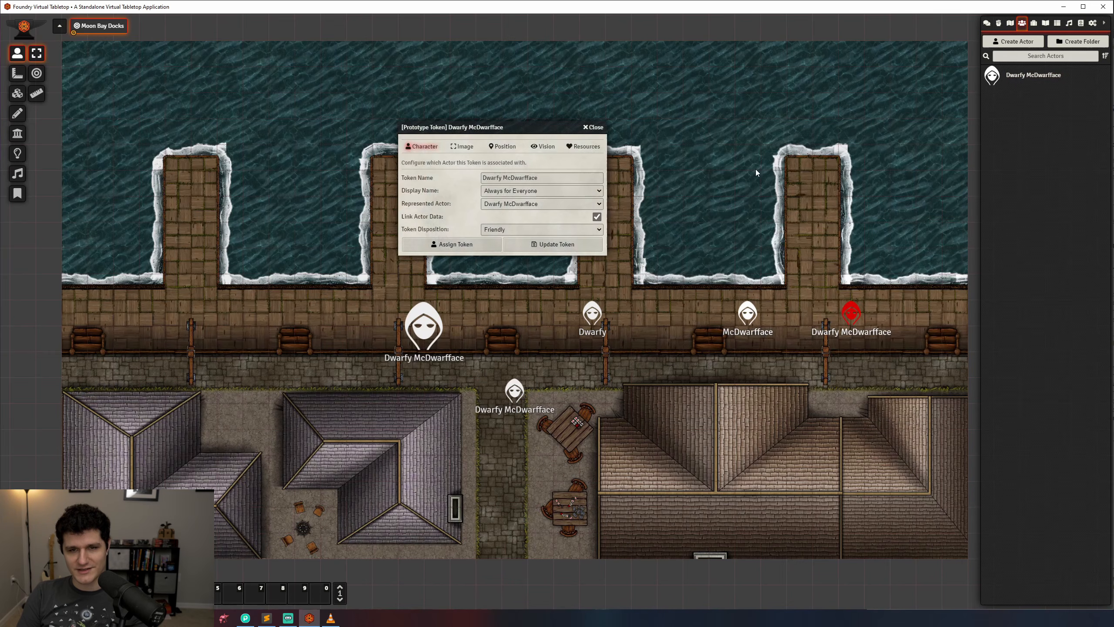
pyautogui.click(551, 153)
pyautogui.moveTo(496, 259); pyautogui.dragTo(463, 260)
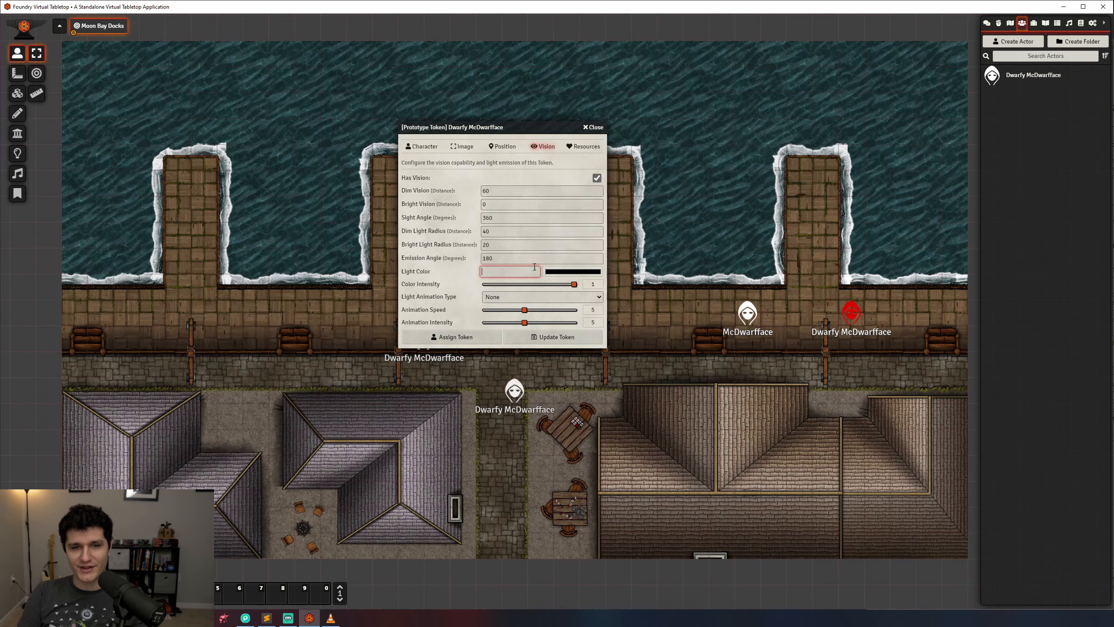
# Set the prototype token's light color to red #ff0000 and its light animation type to Torch.
pyautogui.click(558, 272)
pyautogui.click(620, 301)
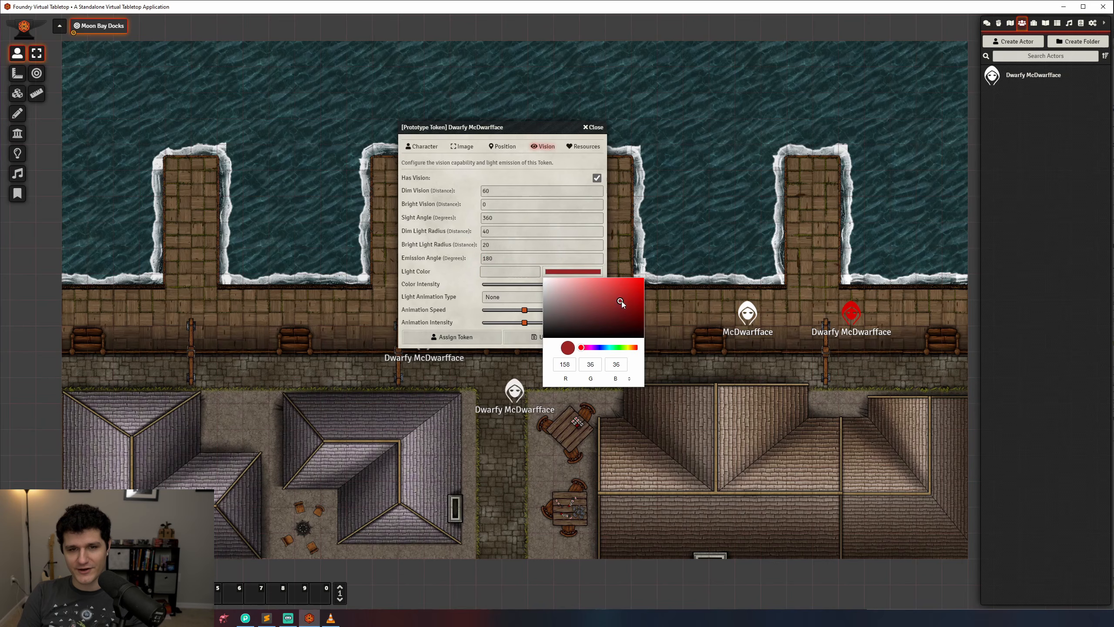
pyautogui.click(506, 275)
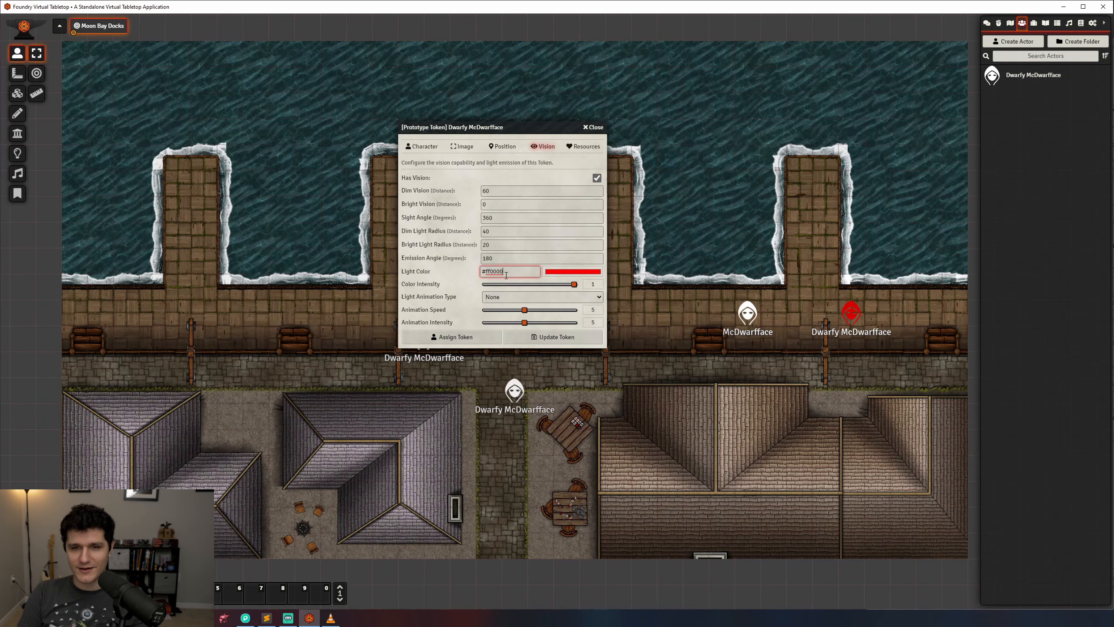
pyautogui.click(539, 296)
pyautogui.click(522, 314)
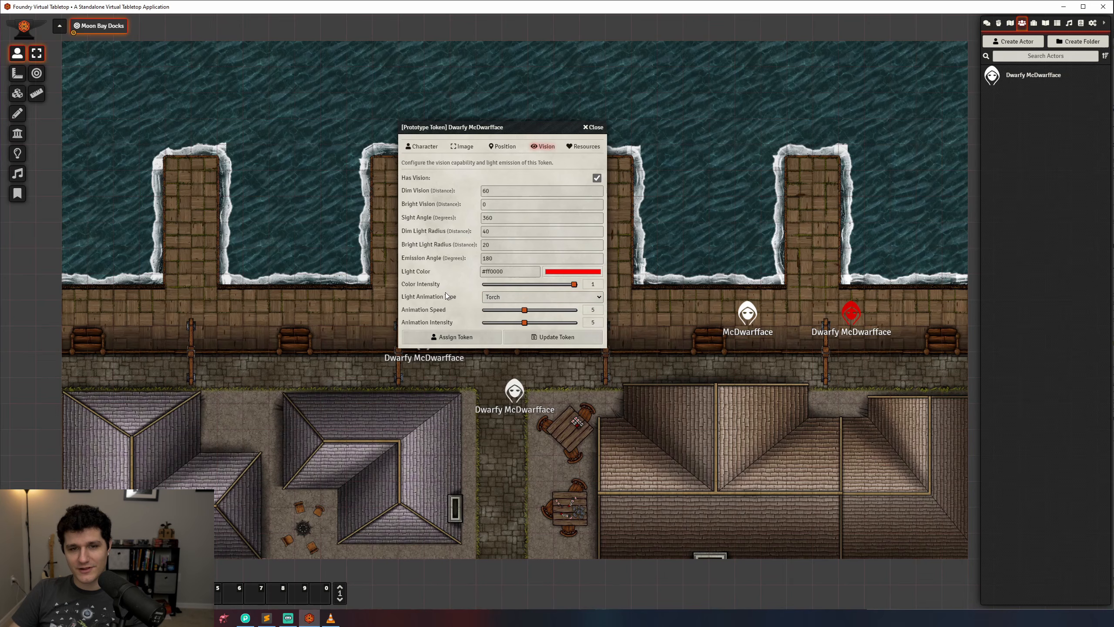
# Update the prototype token, place a new Dwarfy McDwarfface token on the dock between the first and second piers, and deselect it.
pyautogui.click(522, 337)
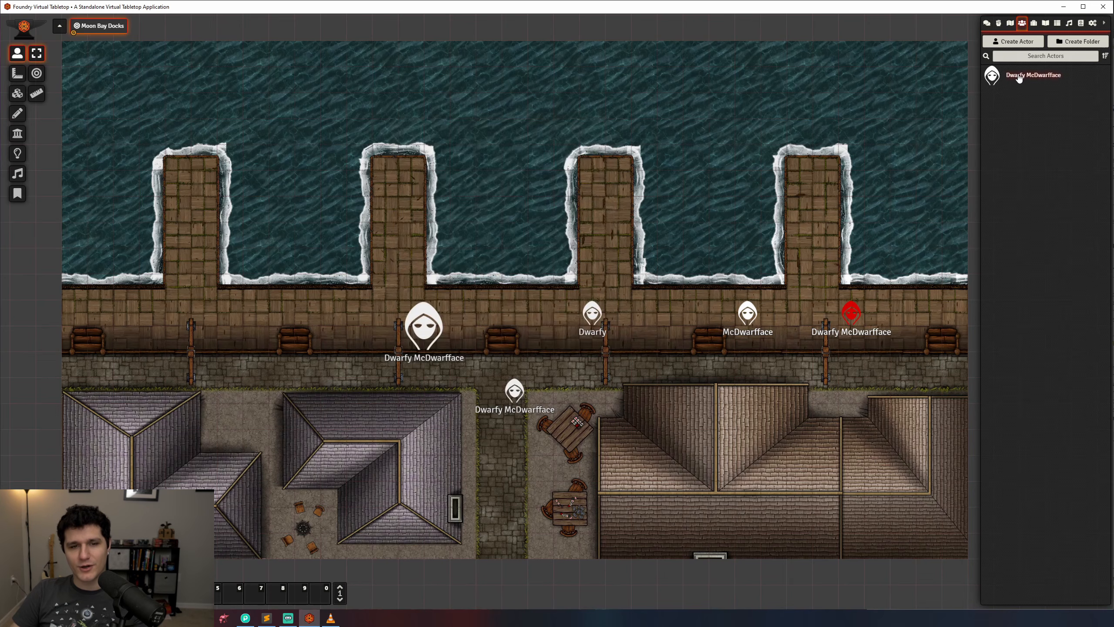
pyautogui.moveTo(1019, 76); pyautogui.dragTo(258, 313)
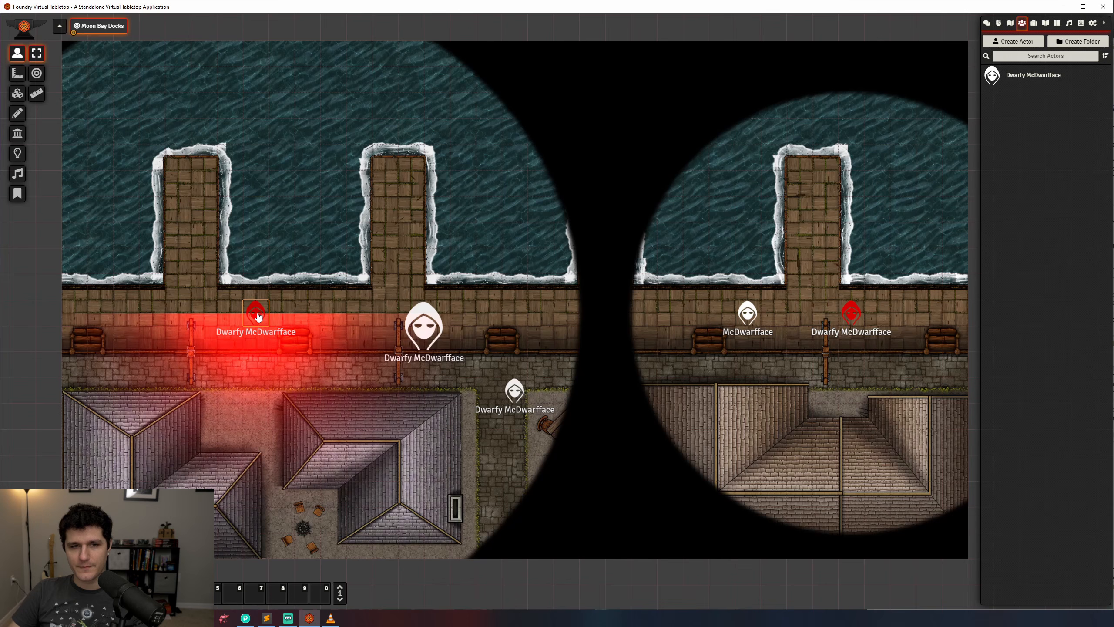
pyautogui.click(302, 296)
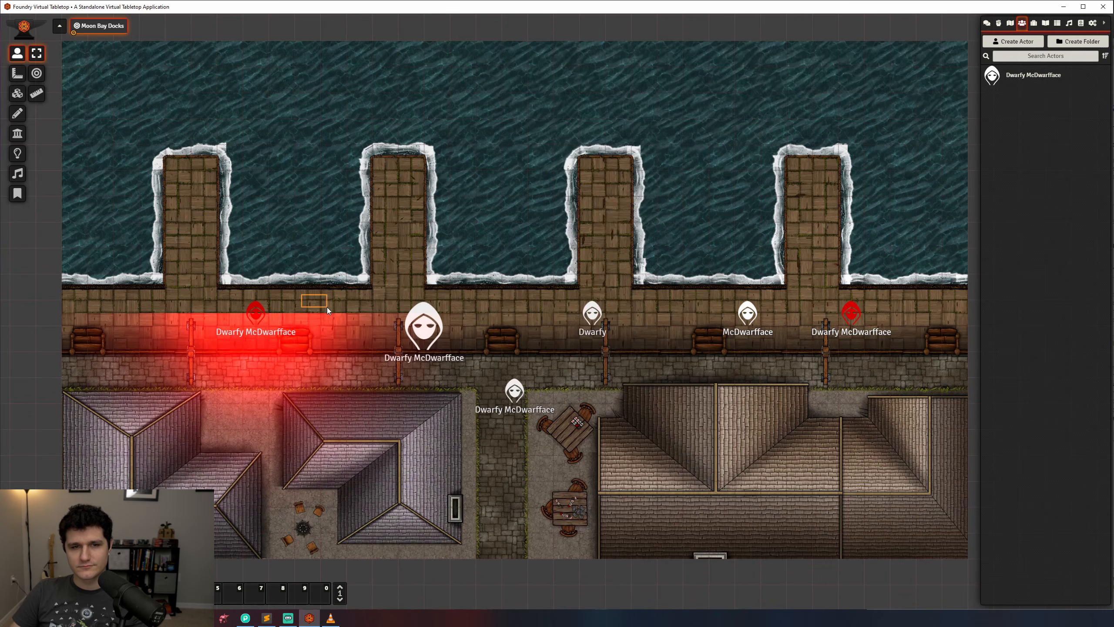
# Reopen Dwarfy McDwarfface's prototype token resource settings and set Display Bars to Always for Everyone.
pyautogui.click(1027, 83)
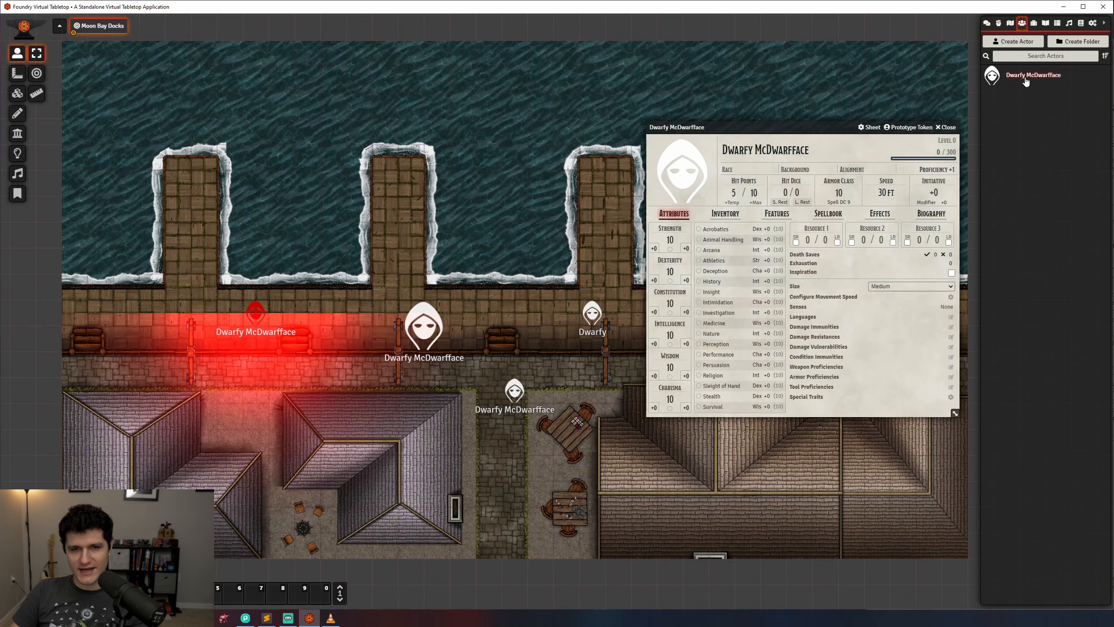
pyautogui.click(910, 128)
pyautogui.click(946, 127)
pyautogui.click(586, 146)
pyautogui.moveTo(515, 127); pyautogui.dragTo(644, 119)
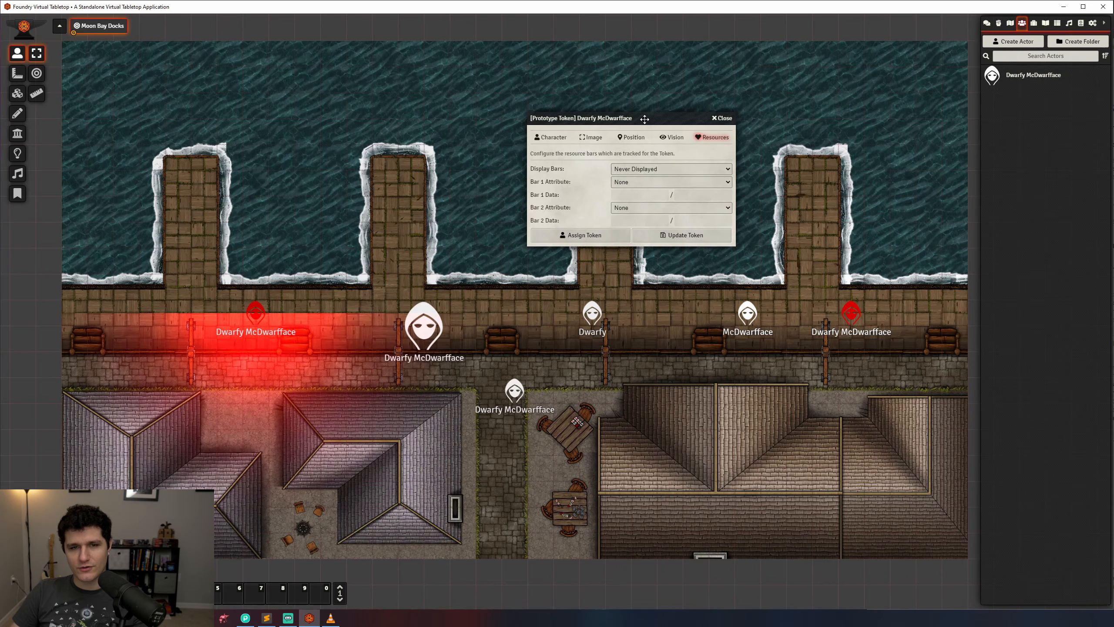
pyautogui.click(650, 170)
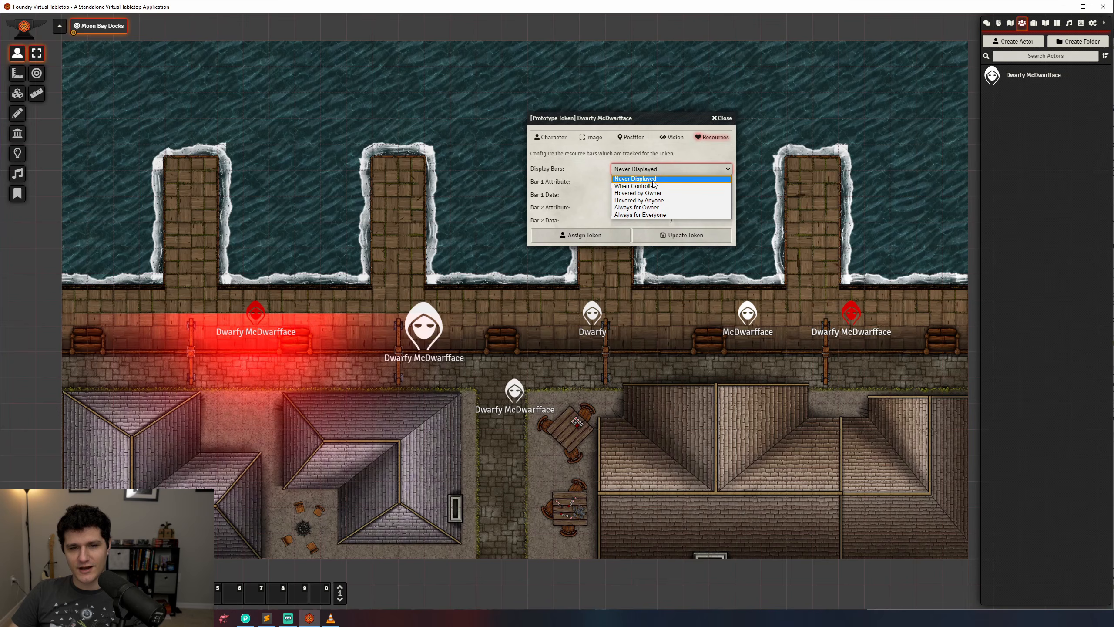
pyautogui.click(650, 179)
pyautogui.click(655, 170)
pyautogui.click(646, 215)
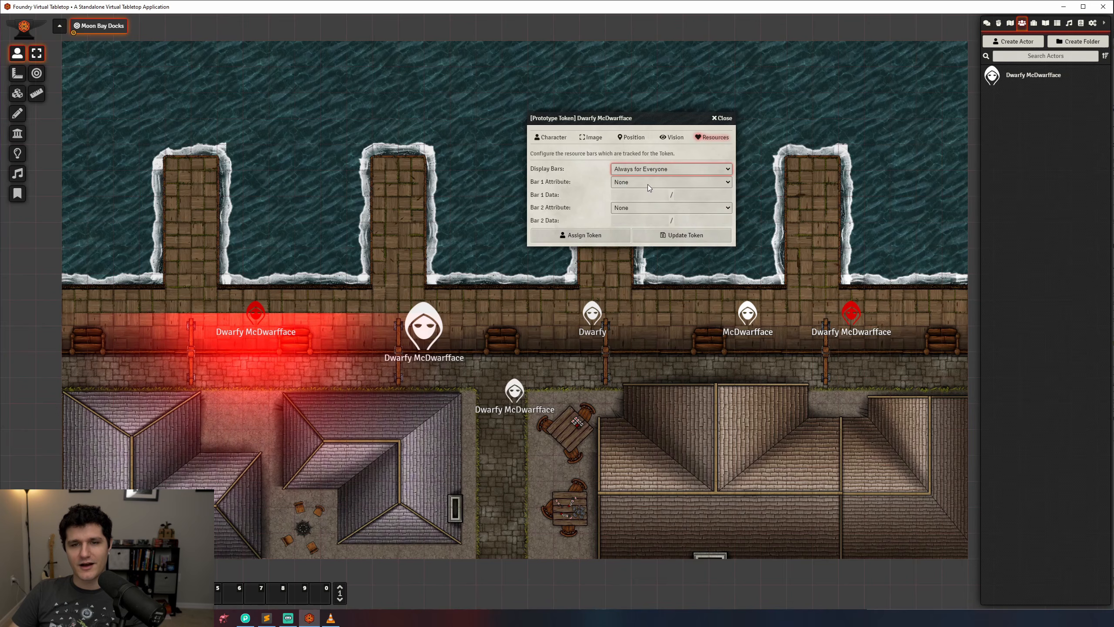
# Set the prototype token's Bar 1 Attribute to attributes.hp, leave Bar 2 Attribute at None, and update the token.
pyautogui.click(648, 183)
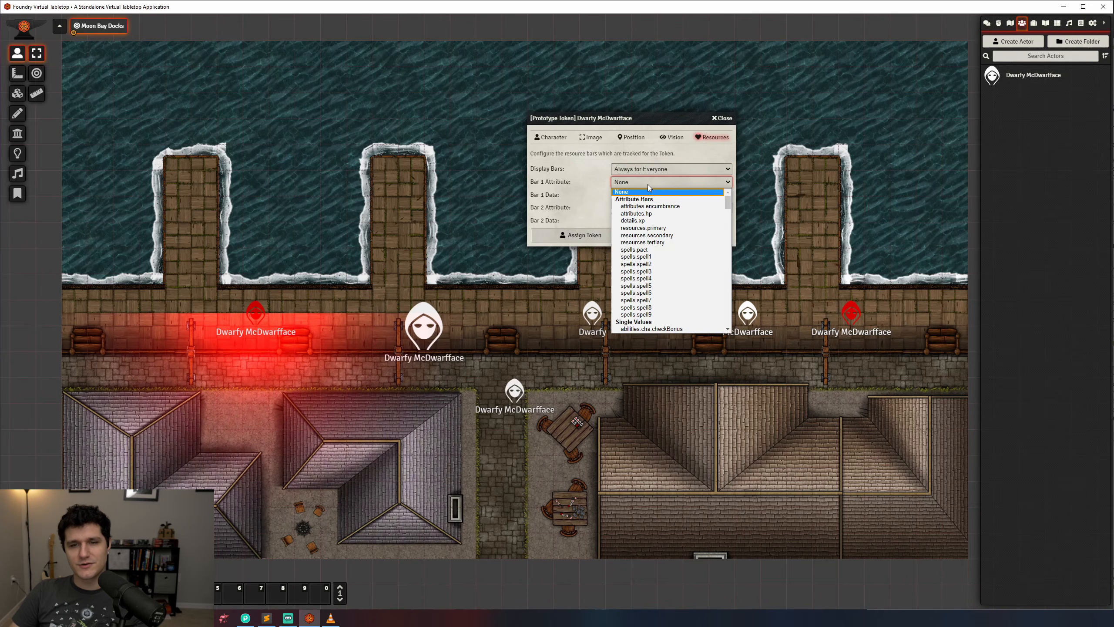
pyautogui.click(663, 212)
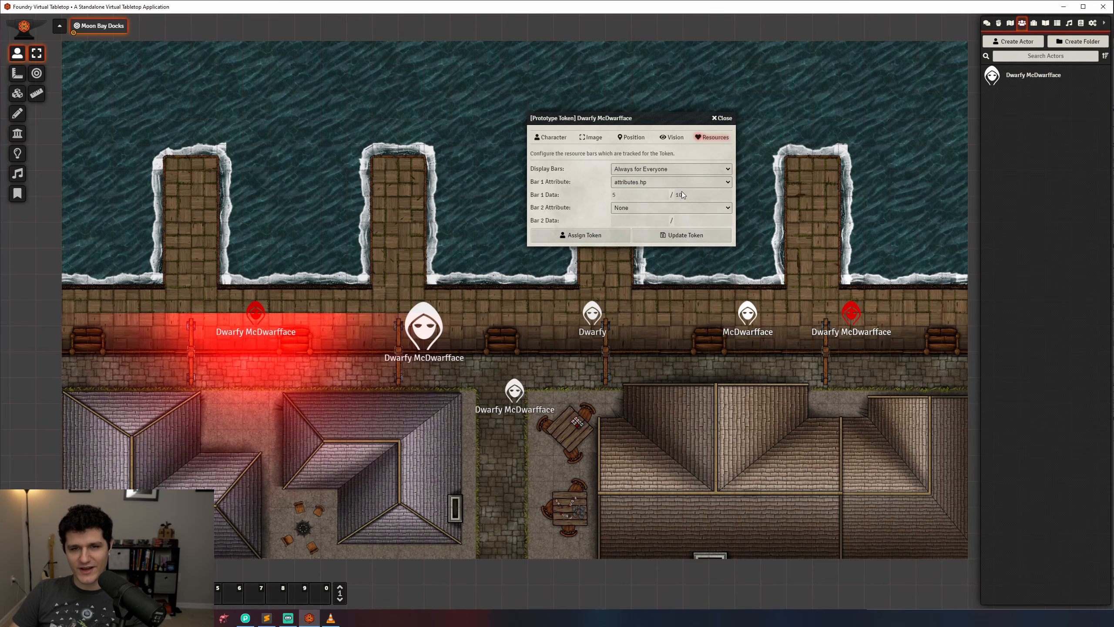
pyautogui.click(665, 208)
pyautogui.click(665, 209)
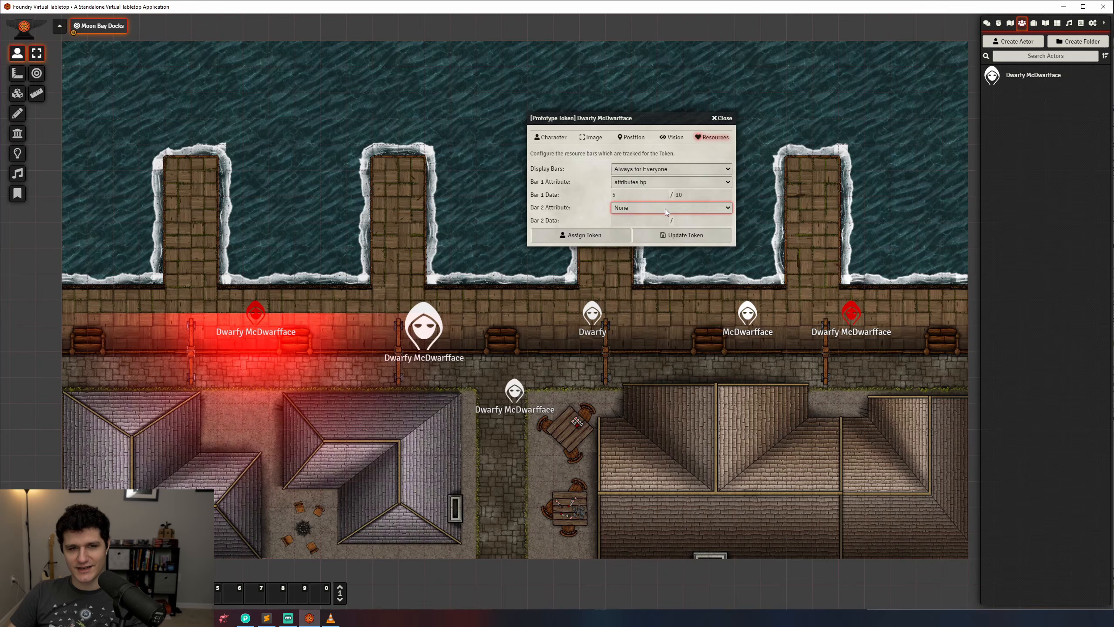
pyautogui.click(715, 236)
# Place a Dwarfy McDwarfface token on the third pier and inspect its resource bar up close.
pyautogui.moveTo(1024, 80); pyautogui.dragTo(619, 187)
pyautogui.click(619, 187)
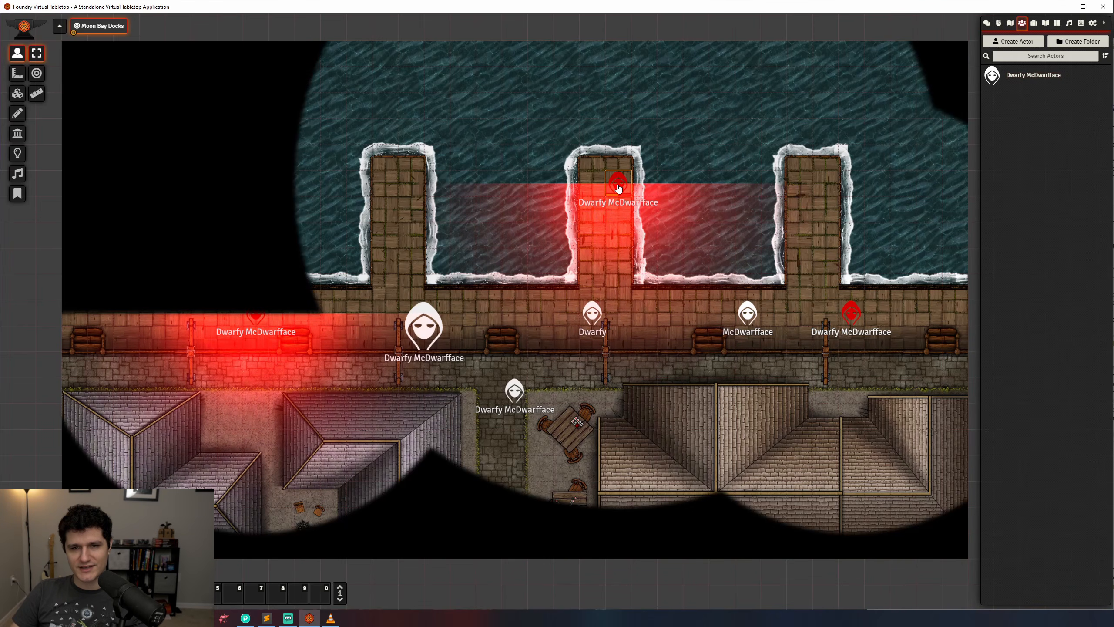
pyautogui.scroll(10, 618, 188)
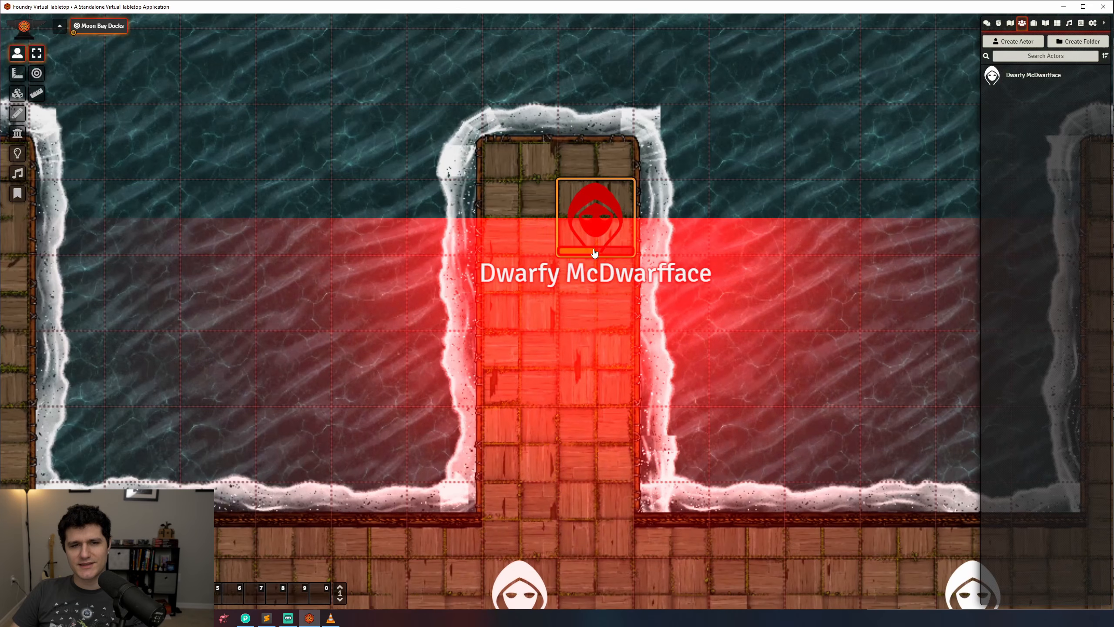
pyautogui.scroll(-3, 606, 281)
pyautogui.scroll(-3, 606, 280)
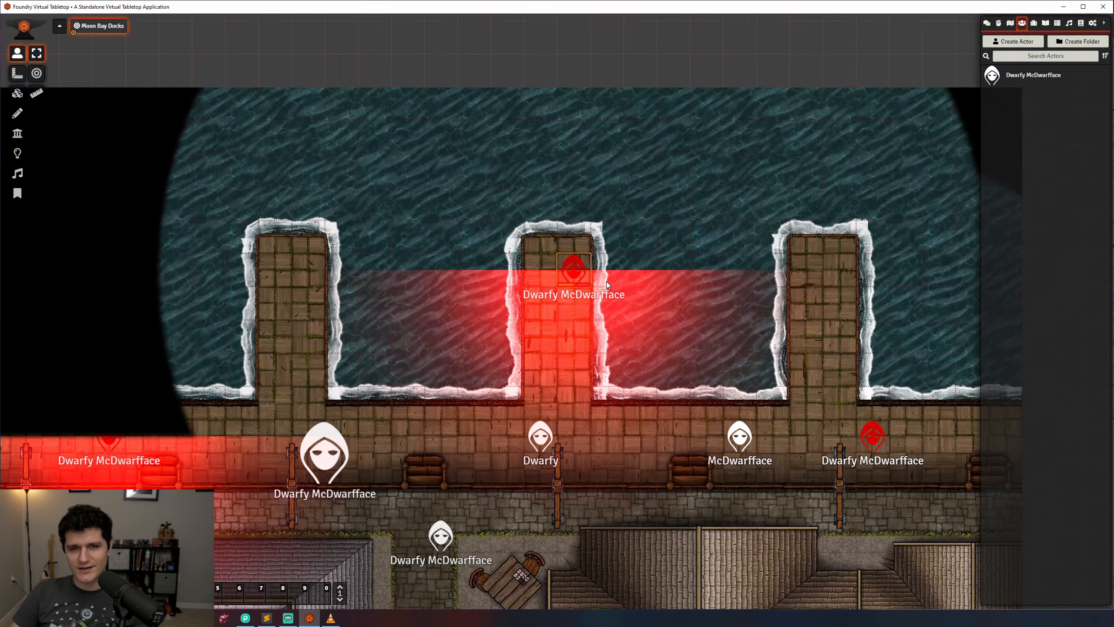
# Delete the two Dwarfy McDwarfface tokens that emit red light, on the third pier and on the dock.
pyautogui.press('Delete')
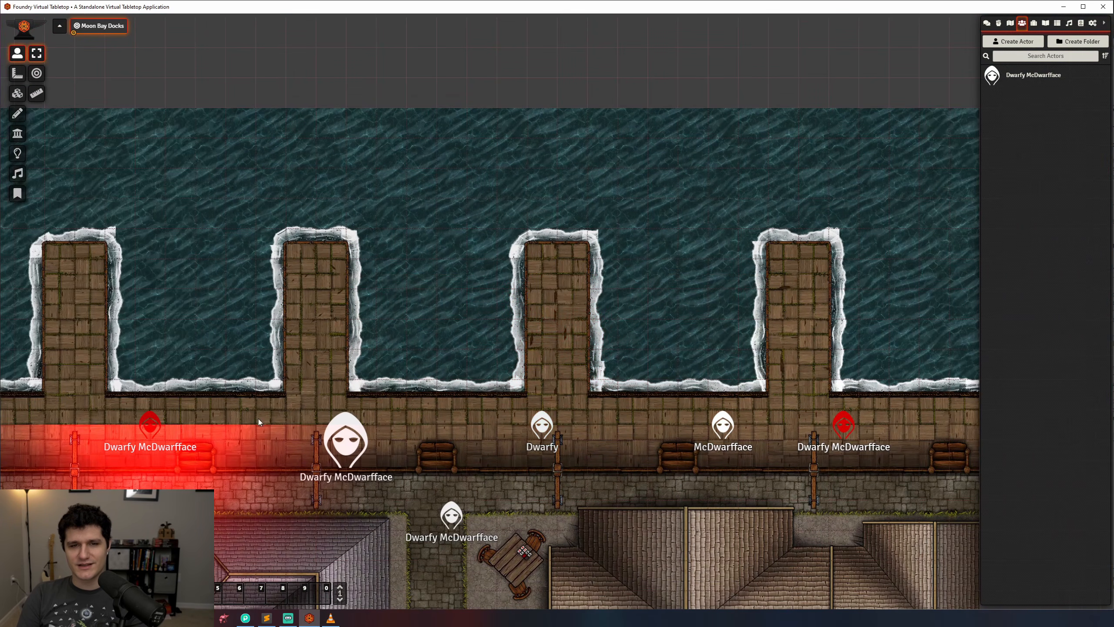
pyautogui.click(155, 430)
pyautogui.press('Delete')
pyautogui.moveTo(458, 361); pyautogui.dragTo(459, 303)
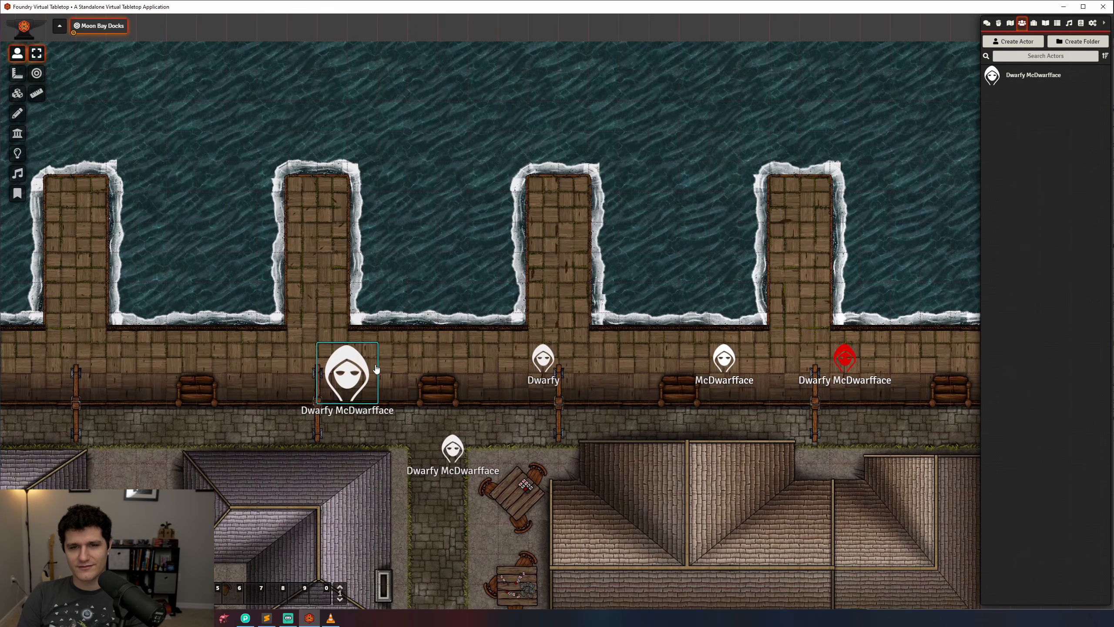
# Check the large token's actor sheet, then open Dwarfy McDwarfface's prototype token settings and keep them clear of the placed tokens.
pyautogui.doubleClick(364, 372)
pyautogui.click(415, 336)
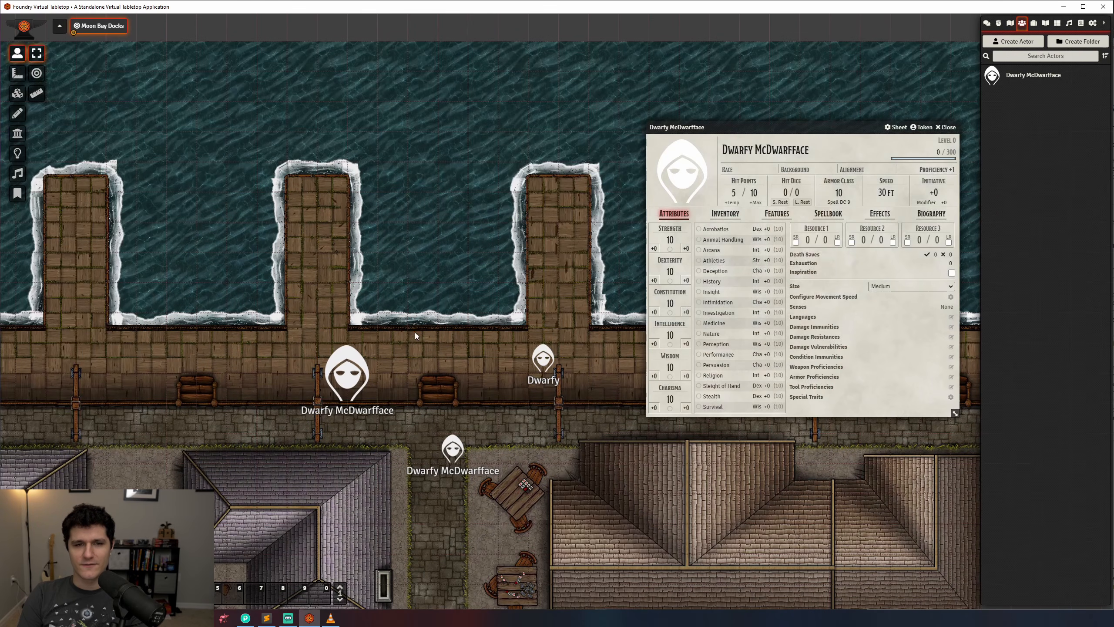
pyautogui.click(946, 127)
pyautogui.click(1016, 77)
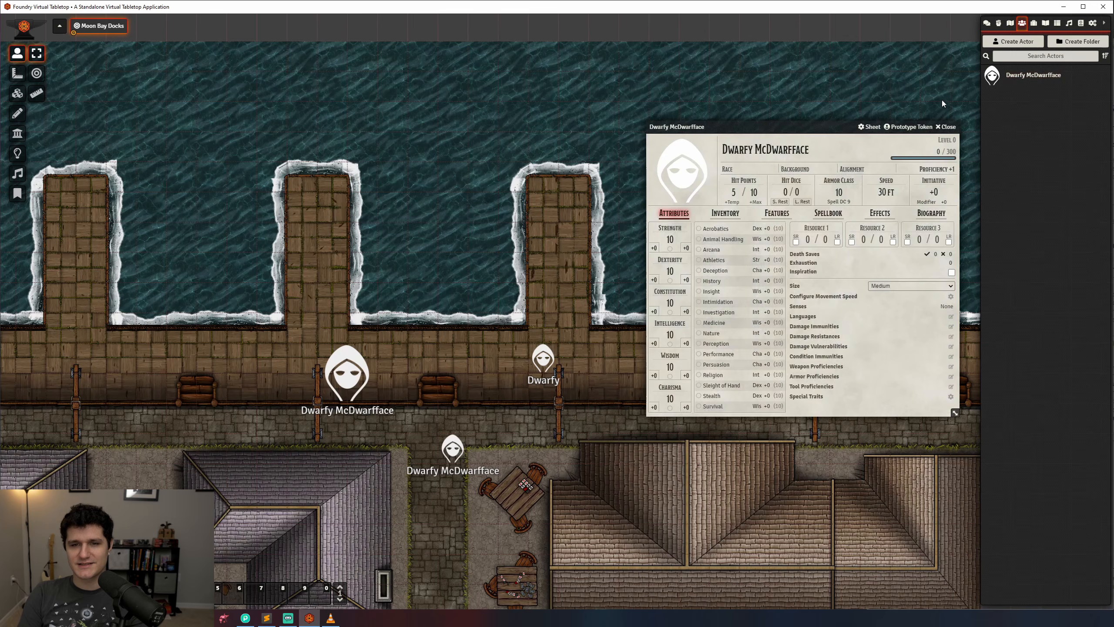
pyautogui.click(916, 127)
pyautogui.click(947, 128)
pyautogui.moveTo(491, 127); pyautogui.dragTo(745, 88)
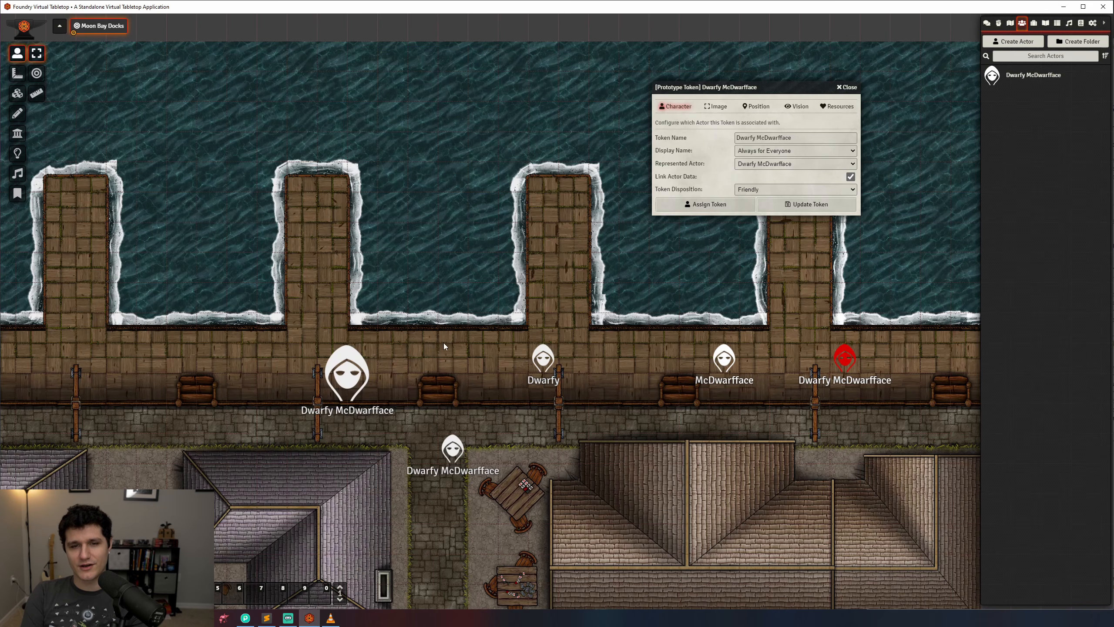
# Compare the placed Dwarfy token's name configuration with the prototype token's settings, then close both configurations and the actor sheet.
pyautogui.doubleClick(540, 359)
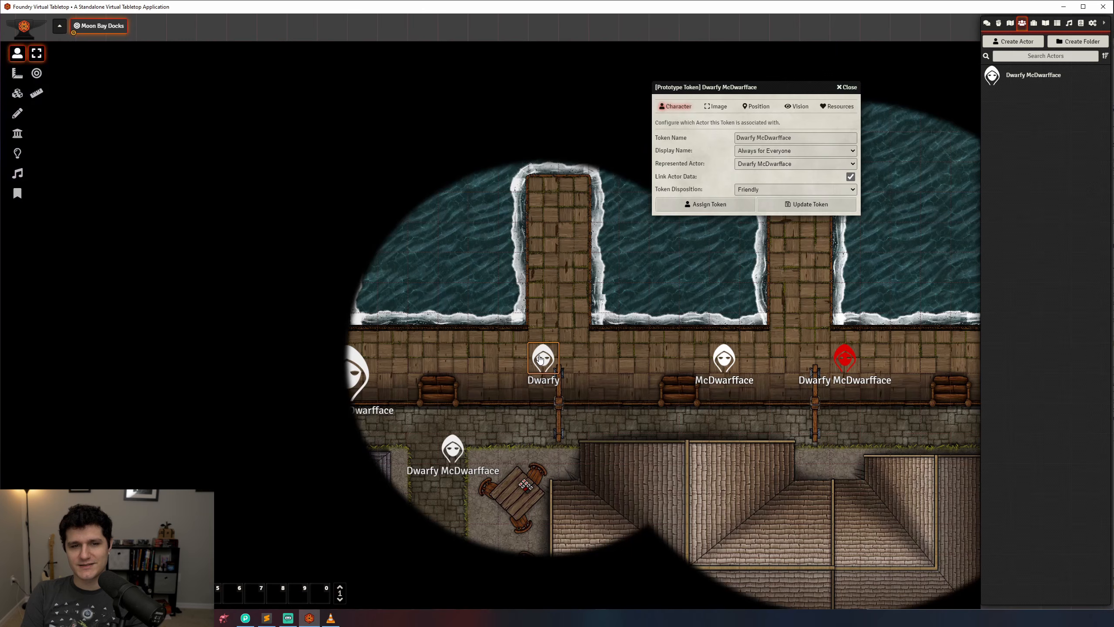
pyautogui.moveTo(815, 125); pyautogui.dragTo(270, 158)
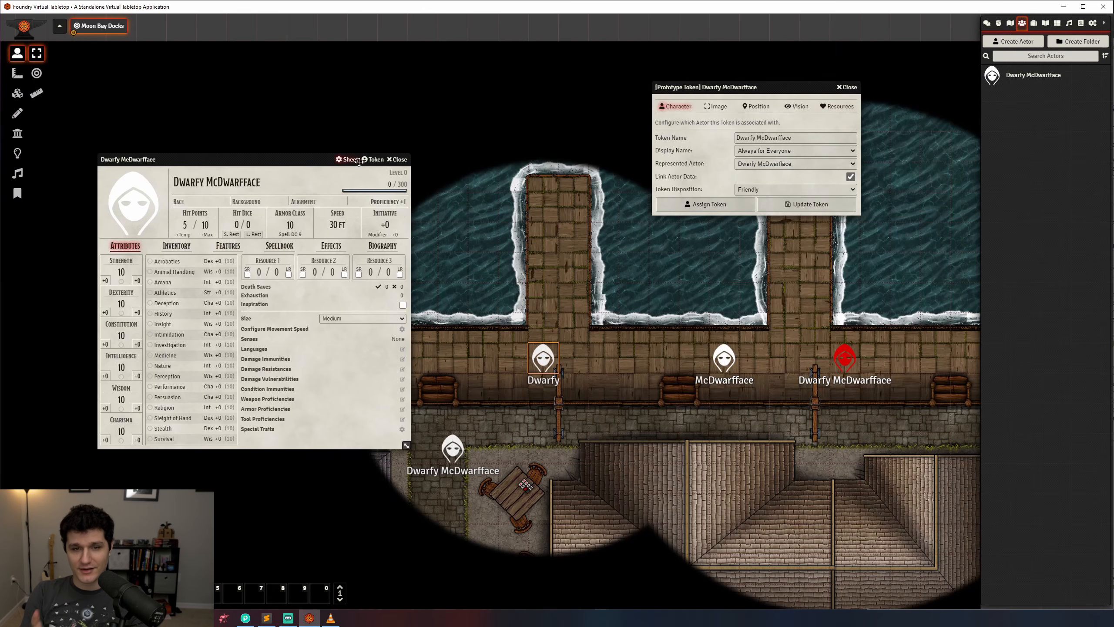
pyautogui.click(364, 160)
pyautogui.moveTo(113, 211); pyautogui.dragTo(86, 212)
pyautogui.click(125, 211)
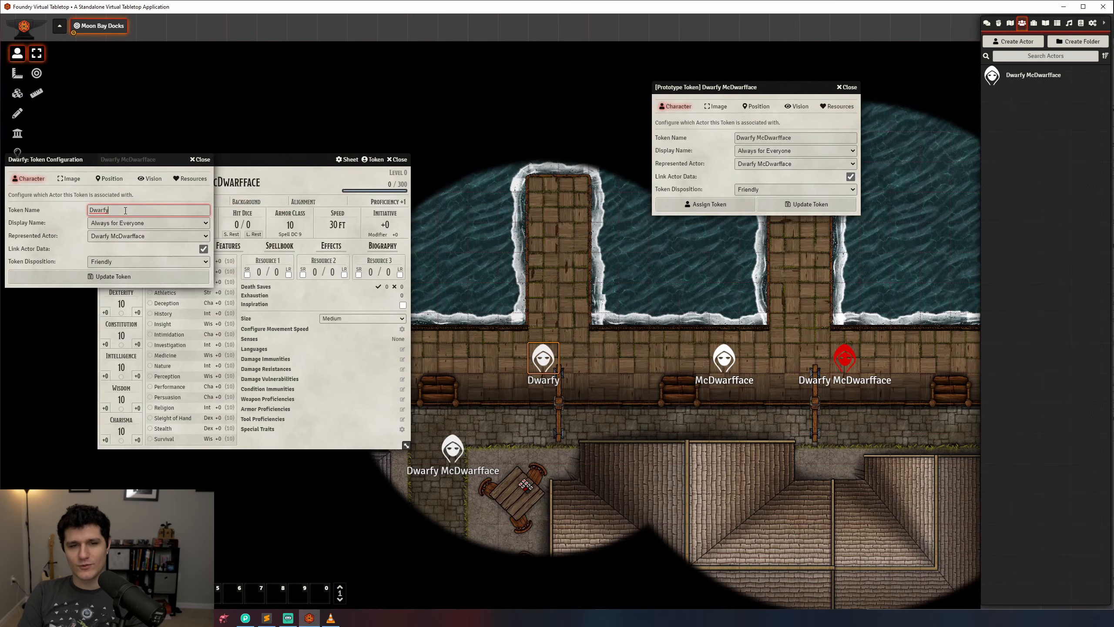
pyautogui.click(201, 160)
pyautogui.click(397, 159)
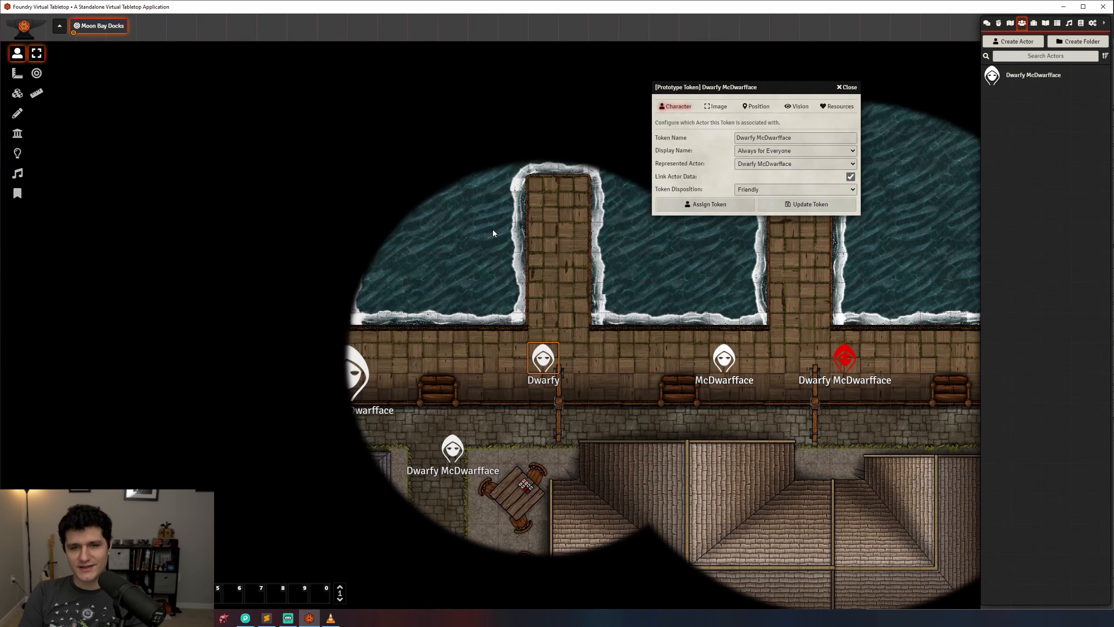
pyautogui.click(563, 315)
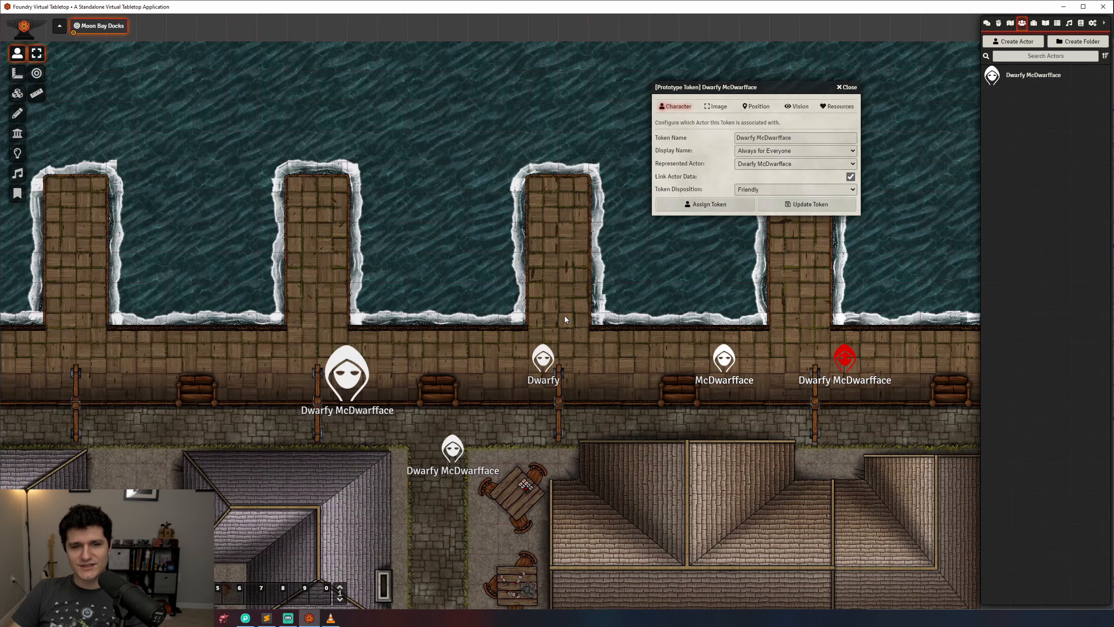
pyautogui.click(847, 87)
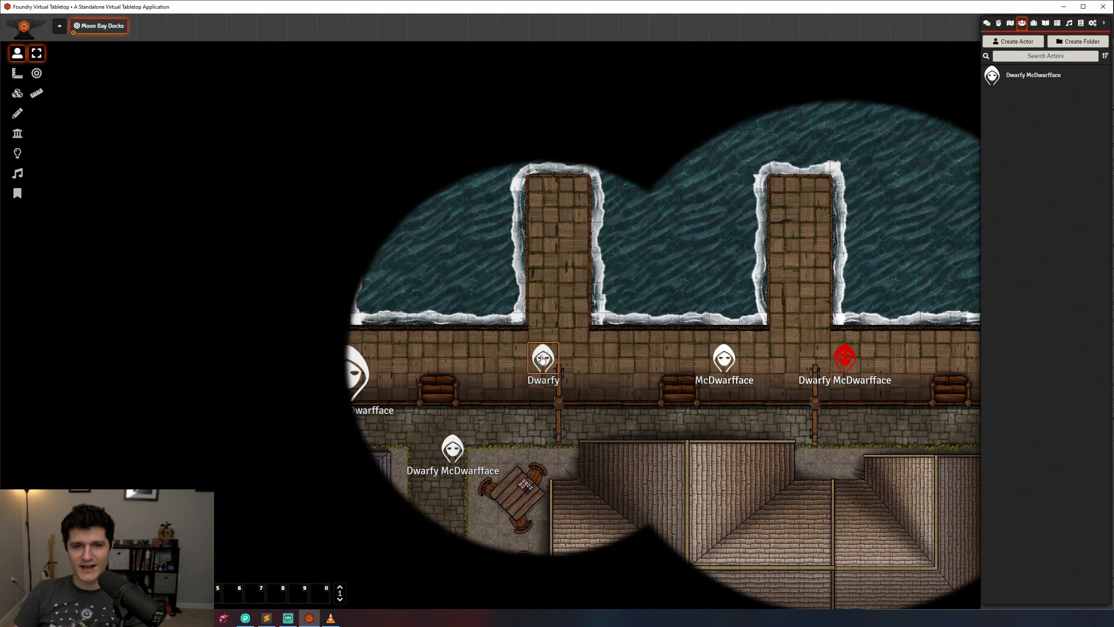
# With the Dwarfy token selected, reopen the actor's prototype token settings and assign the selected token as the prototype.
pyautogui.click(1041, 76)
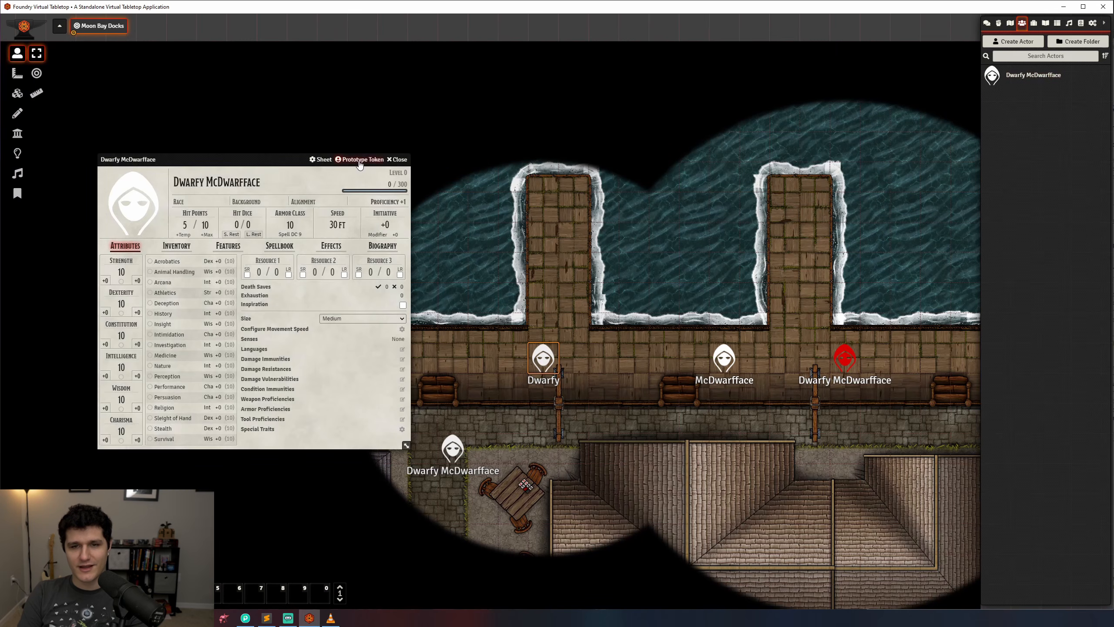
pyautogui.click(359, 160)
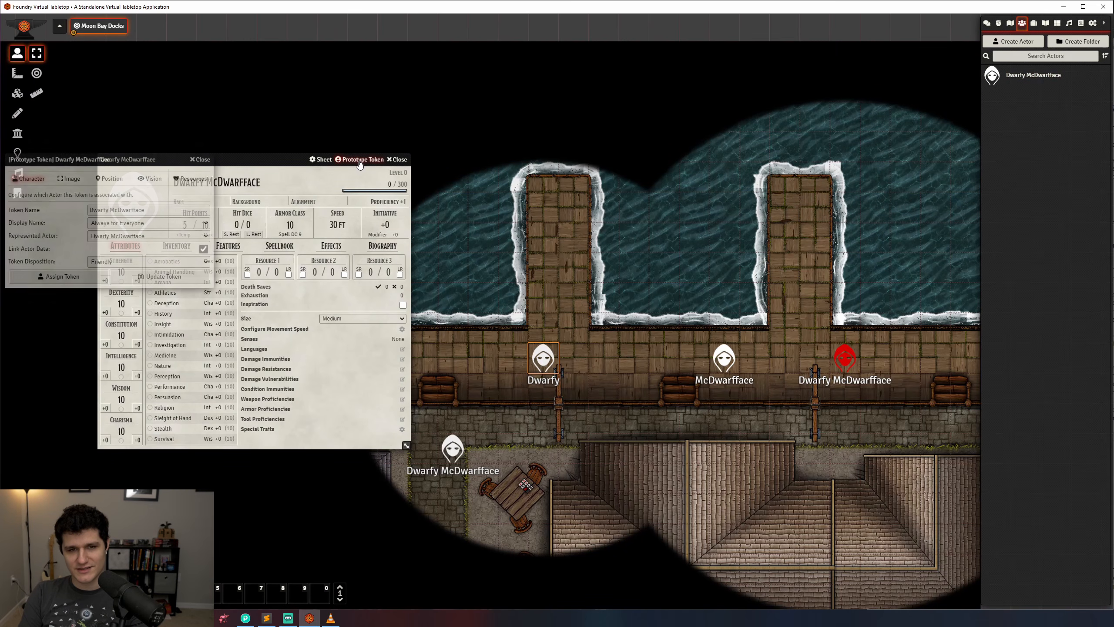
pyautogui.click(397, 159)
pyautogui.moveTo(183, 155); pyautogui.dragTo(847, 145)
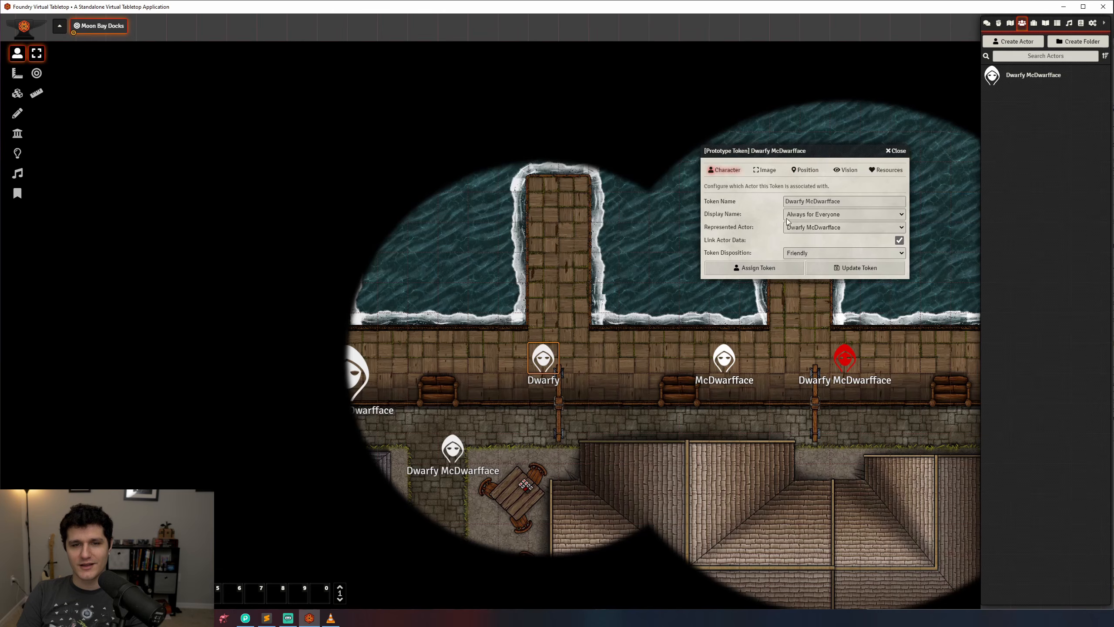
pyautogui.click(764, 269)
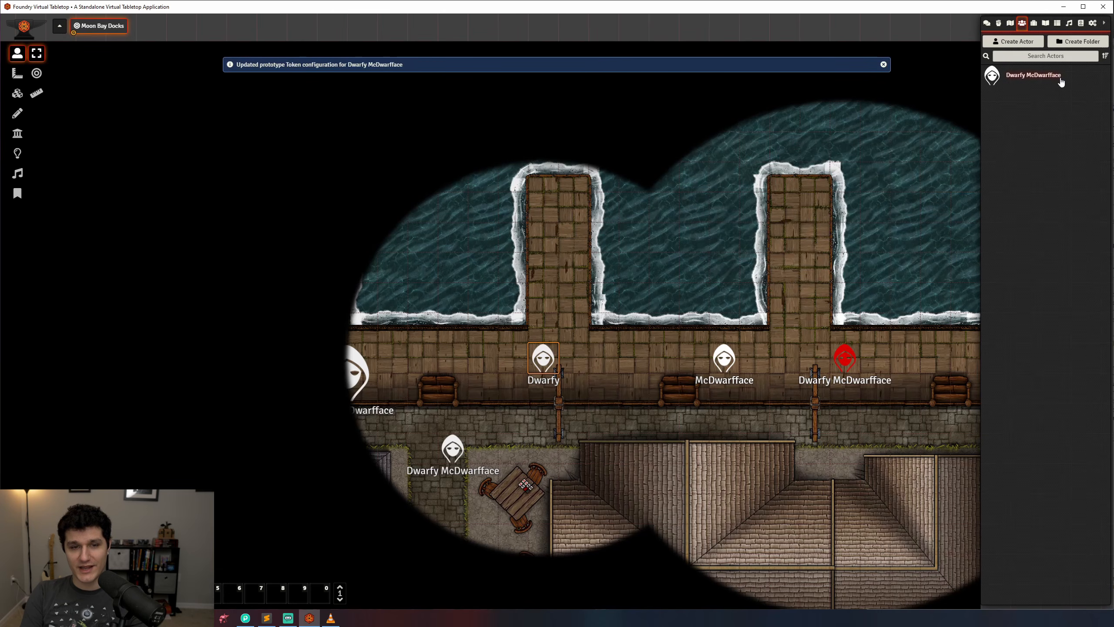
# Reopen the prototype token settings to review the configuration taken from the assigned token, and update the token.
pyautogui.click(1031, 77)
pyautogui.click(359, 159)
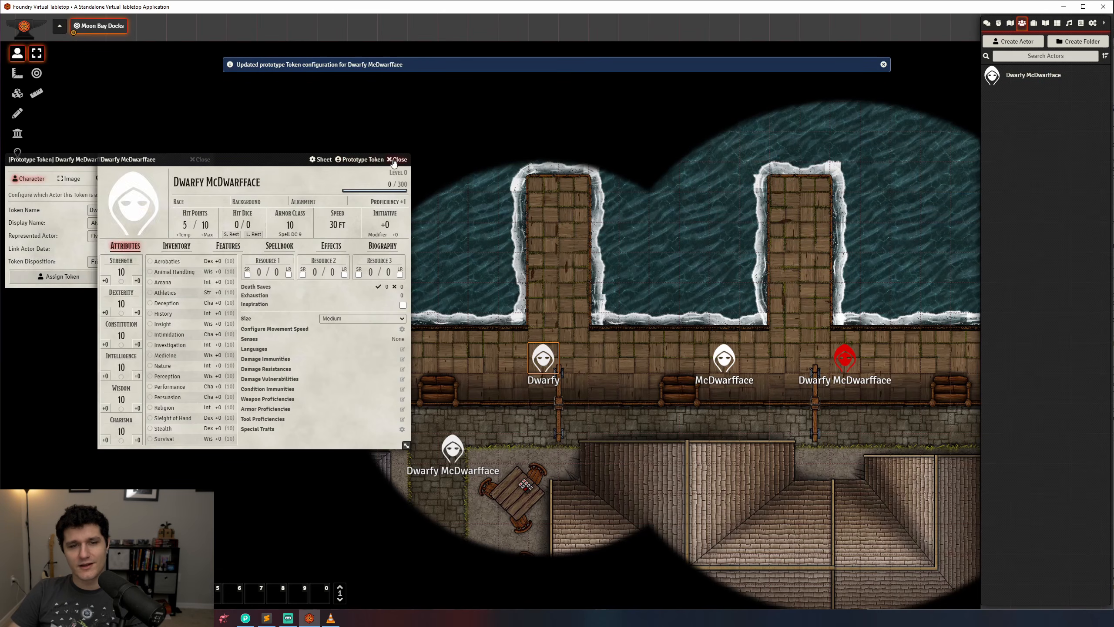
pyautogui.click(397, 160)
pyautogui.moveTo(134, 155); pyautogui.dragTo(767, 151)
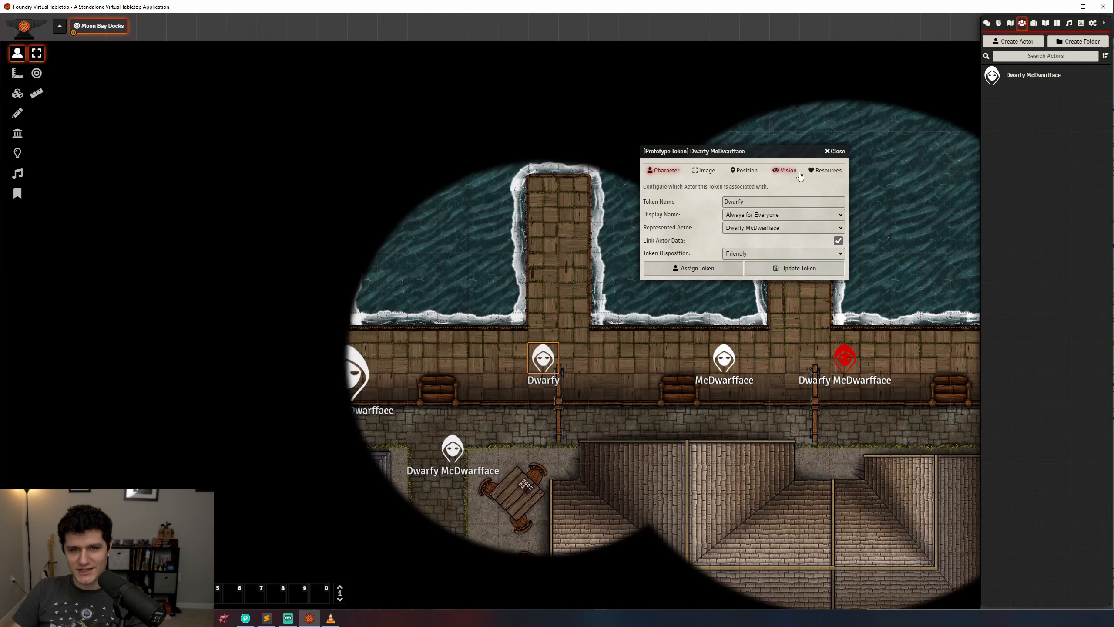
pyautogui.click(784, 170)
pyautogui.click(665, 171)
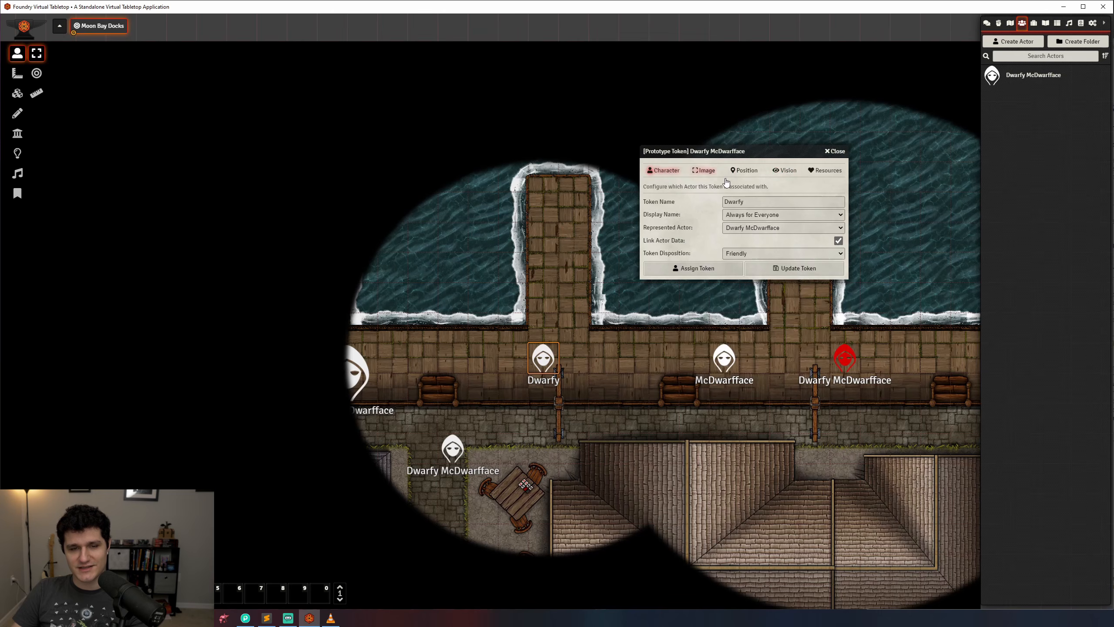
pyautogui.click(795, 268)
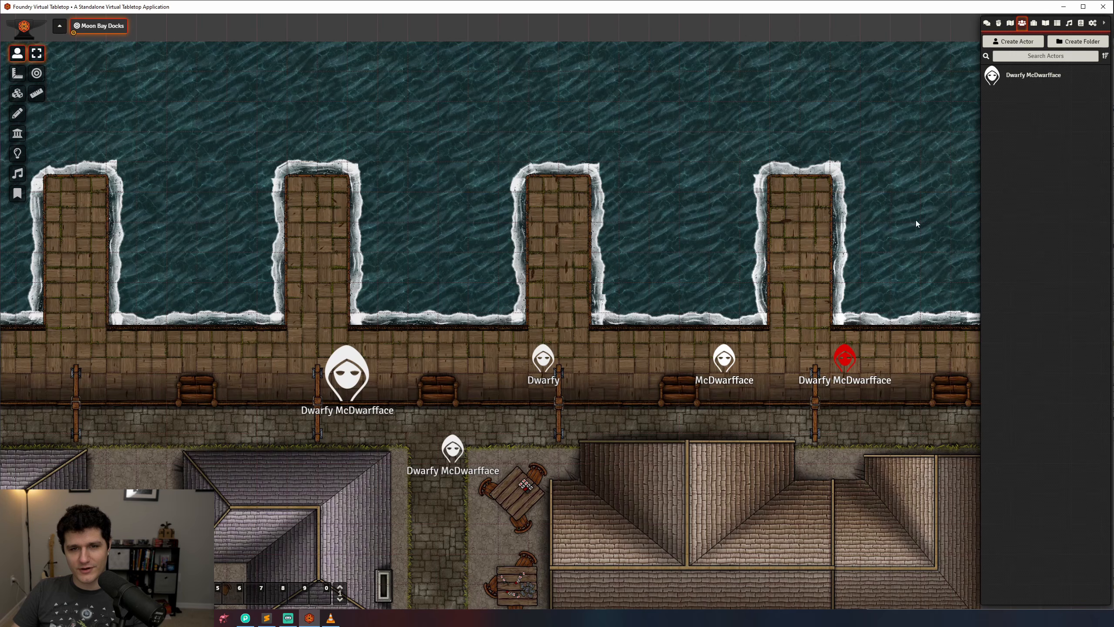
# Go to the world's player configuration and create an additional user.
pyautogui.click(1095, 25)
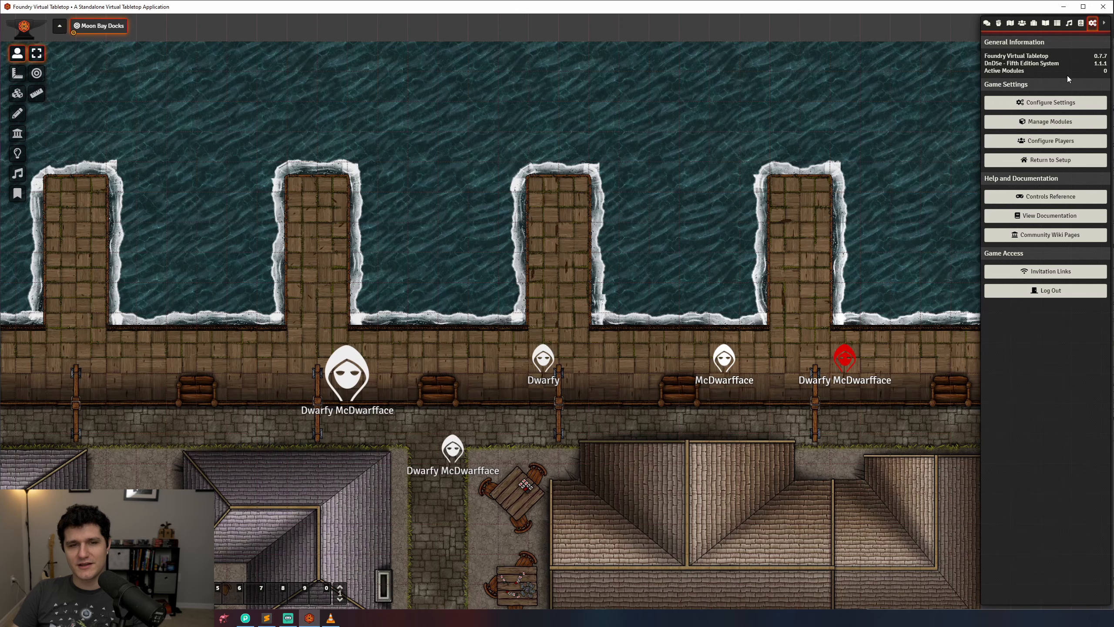
pyautogui.click(1048, 140)
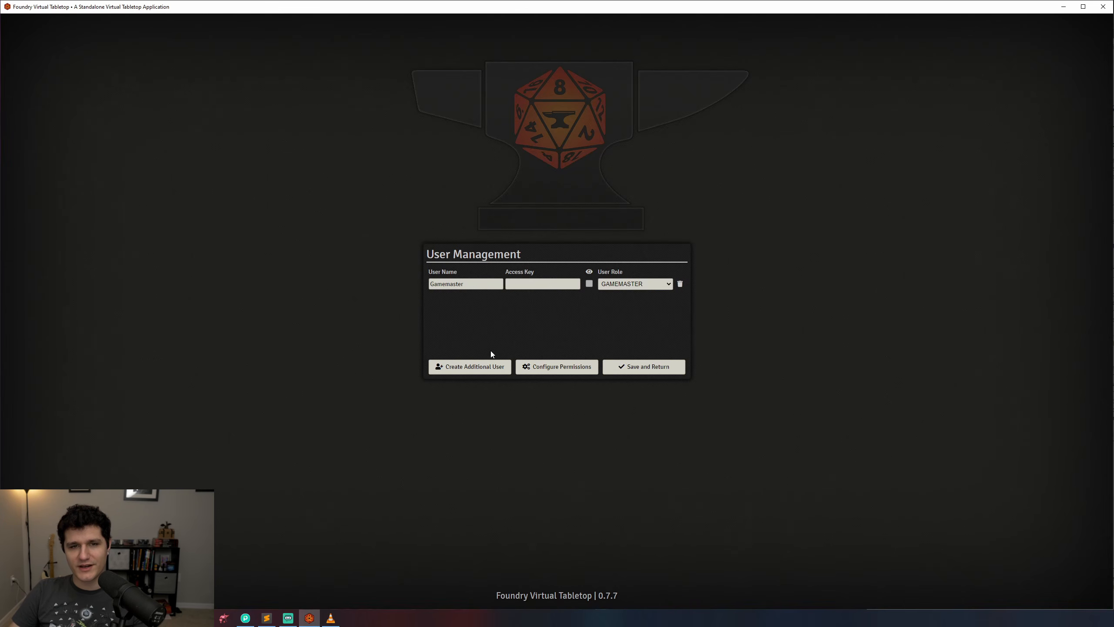
pyautogui.click(493, 365)
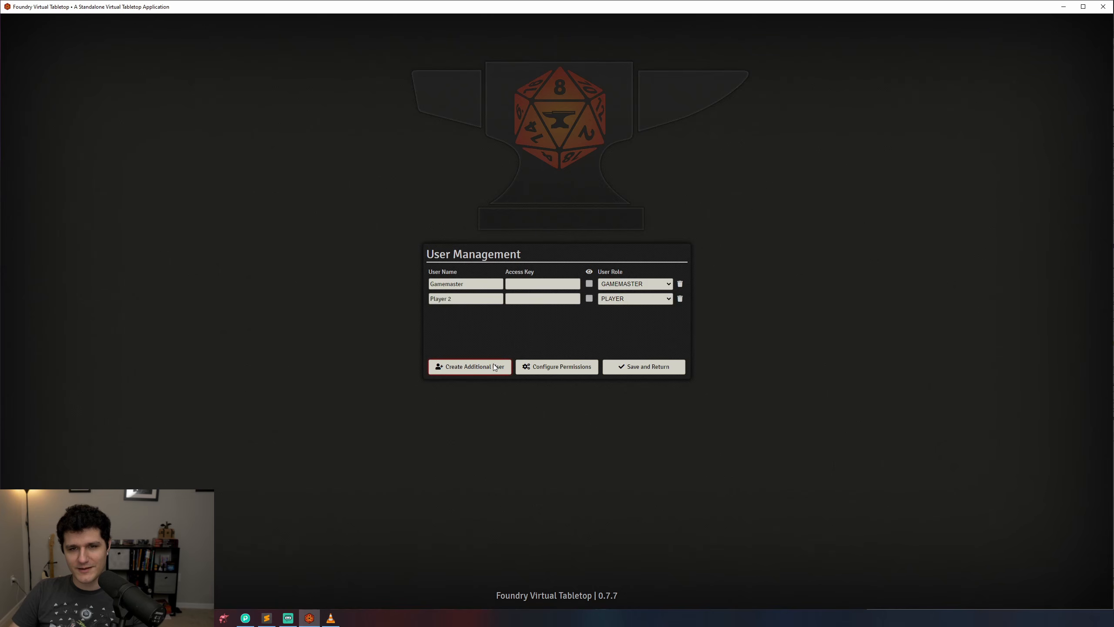
# Replace the new user's default name with the player's name and enter an access key for that user.
pyautogui.moveTo(444, 301); pyautogui.dragTo(395, 299)
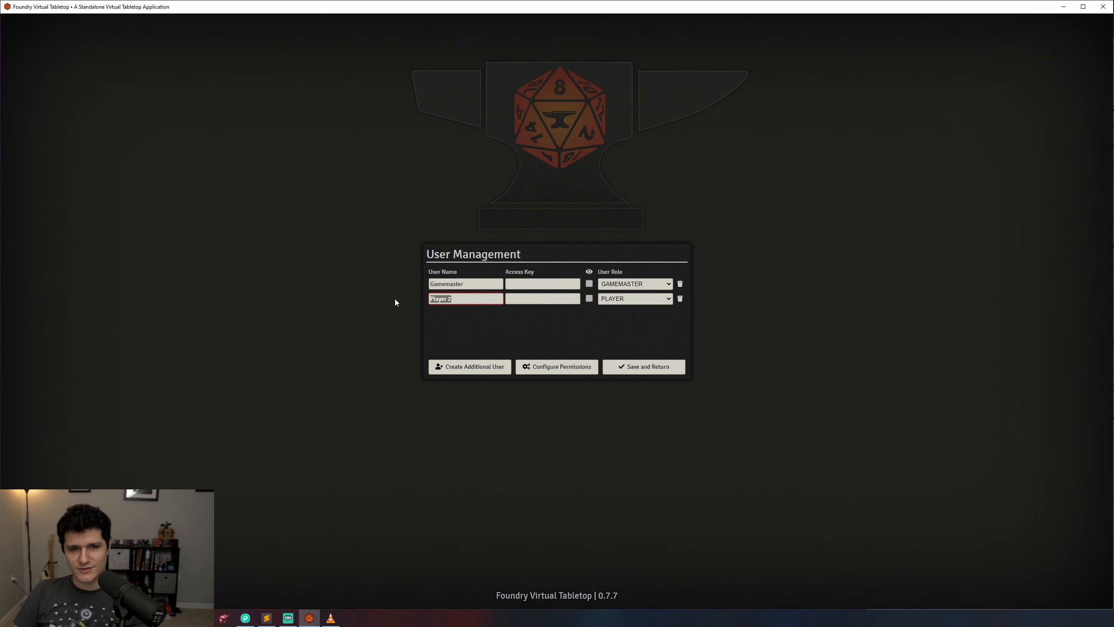
pyautogui.write('Kyle')
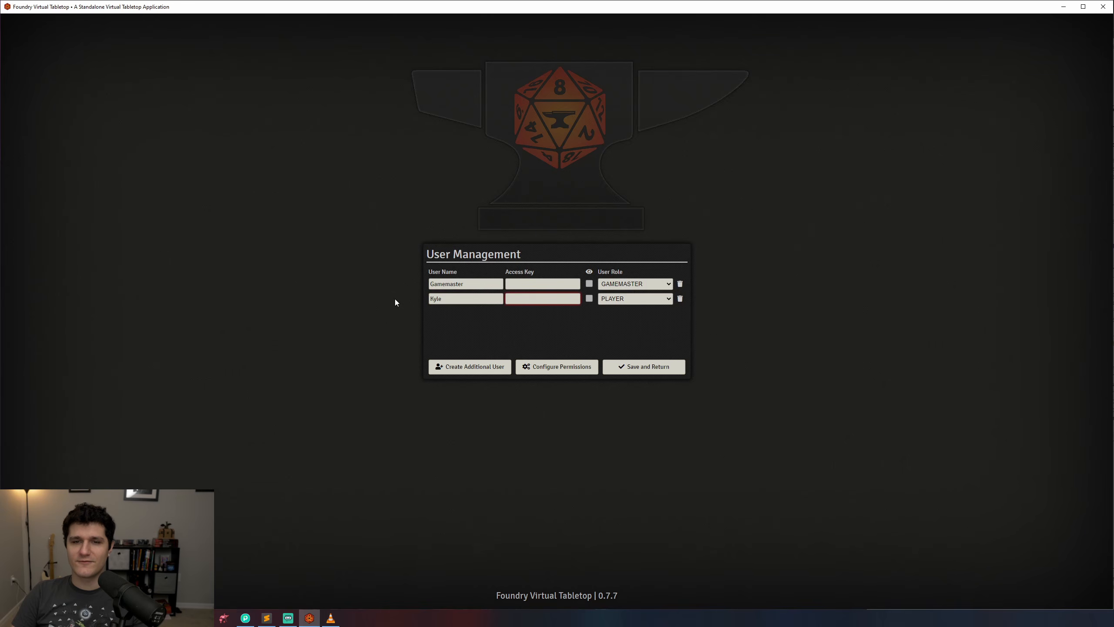
pyautogui.write('**********')
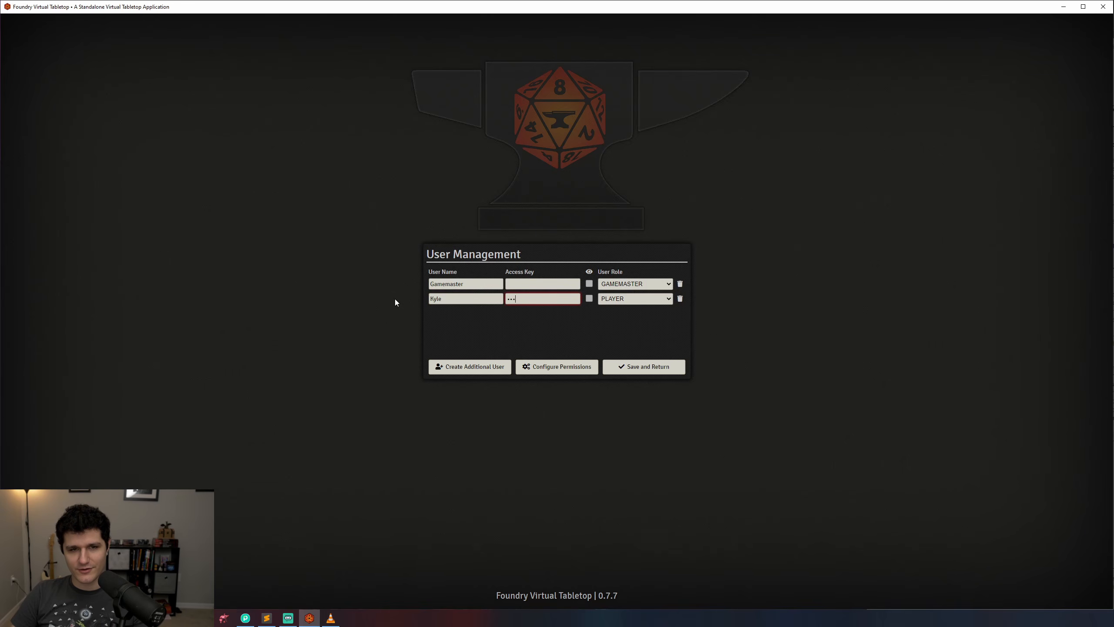
# Review the available user roles, keep the new user as PLAYER, and save the user configuration.
pyautogui.click(621, 300)
pyautogui.click(621, 300)
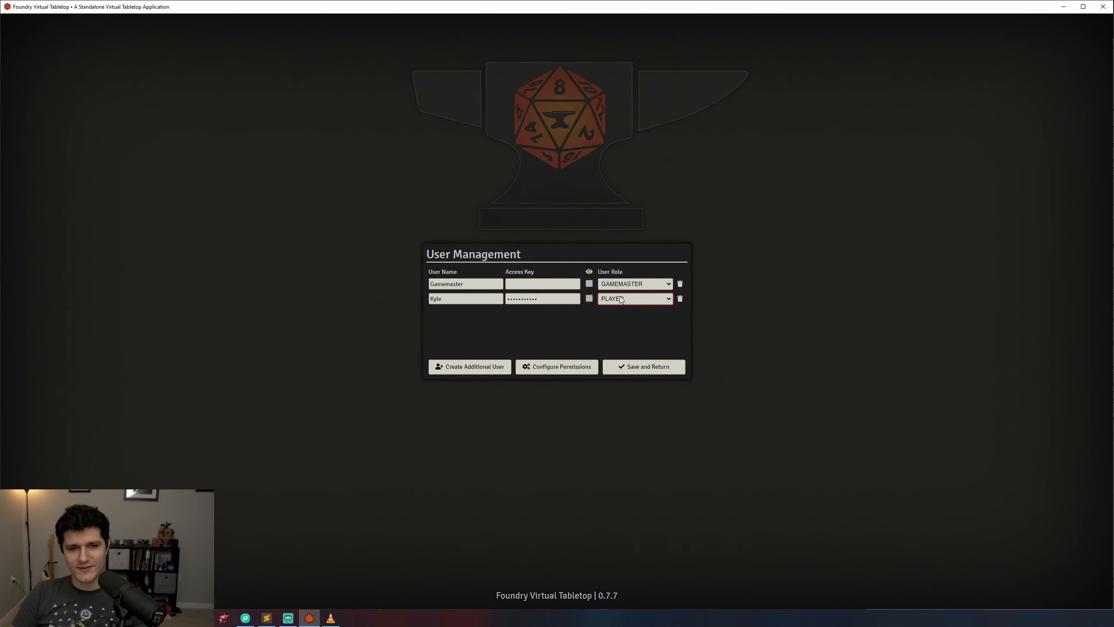
pyautogui.click(609, 301)
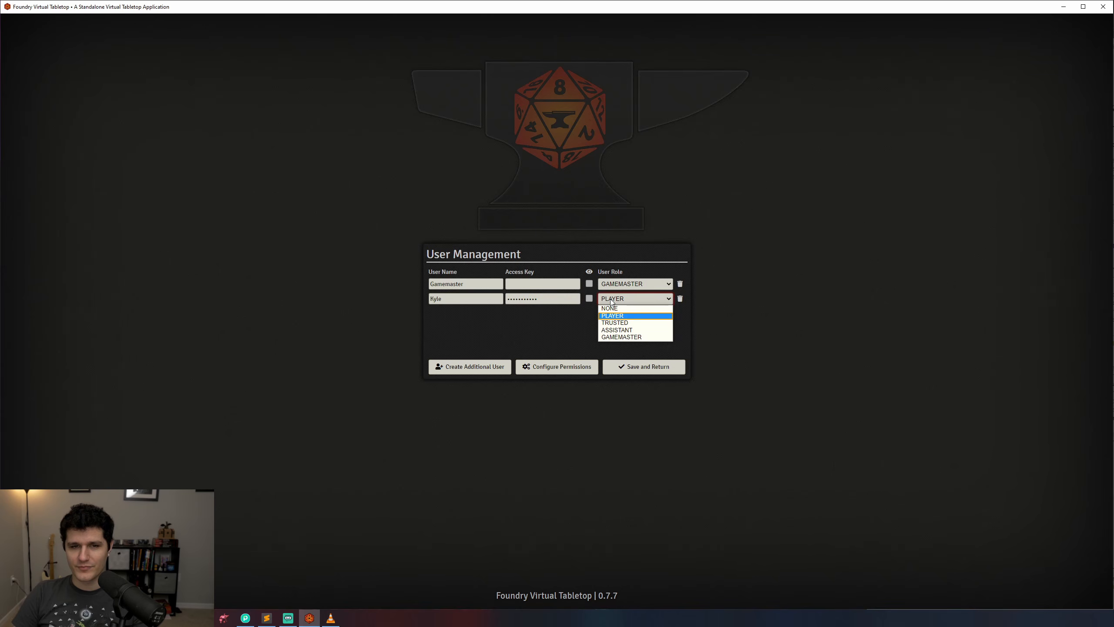
pyautogui.click(611, 301)
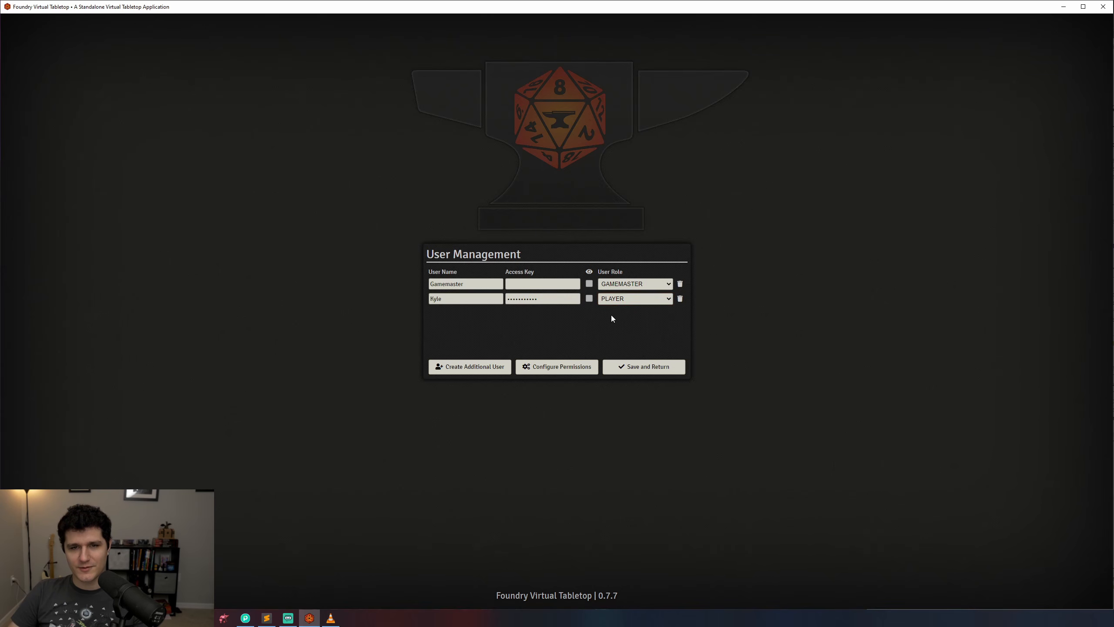
pyautogui.click(638, 363)
# Join The Unexpected Adventurers game session as Gamemaster.
pyautogui.click(521, 242)
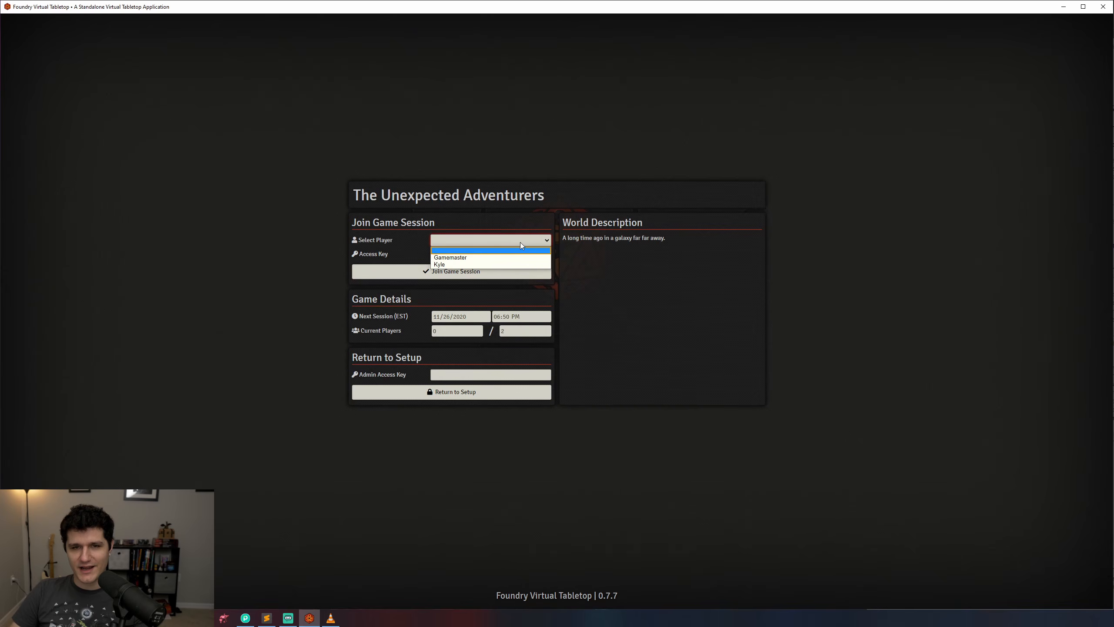
pyautogui.click(509, 264)
pyautogui.click(507, 270)
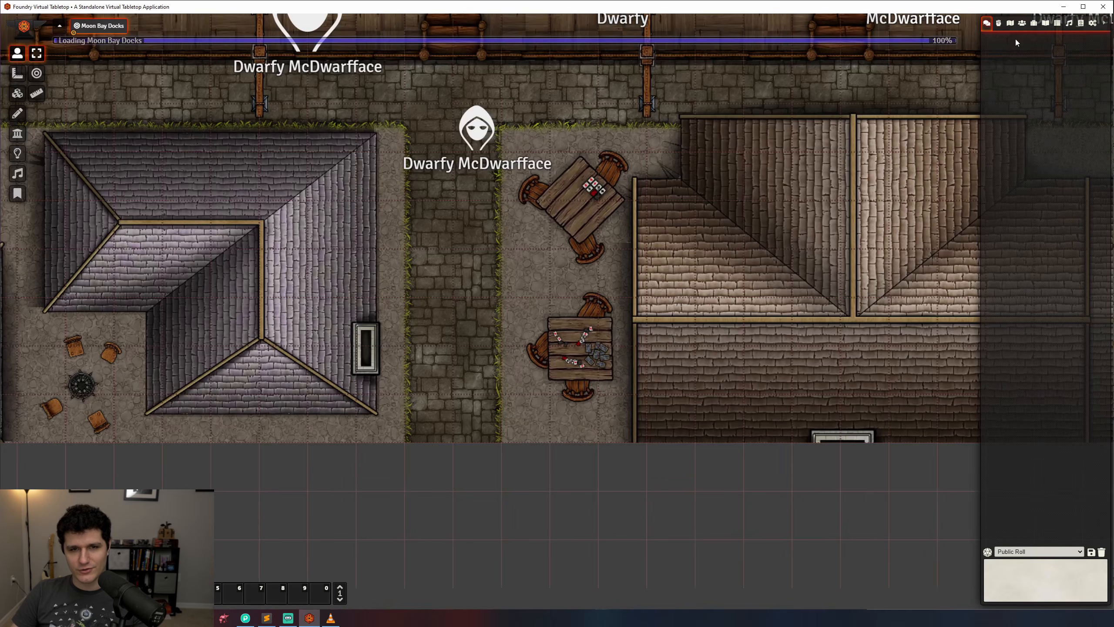
# Open the permission configuration of the Dwarfy McDwarfface actor and review the access levels for All Players, leaving them at None.
pyautogui.click(1022, 22)
pyautogui.moveTo(677, 116); pyautogui.dragTo(693, 330)
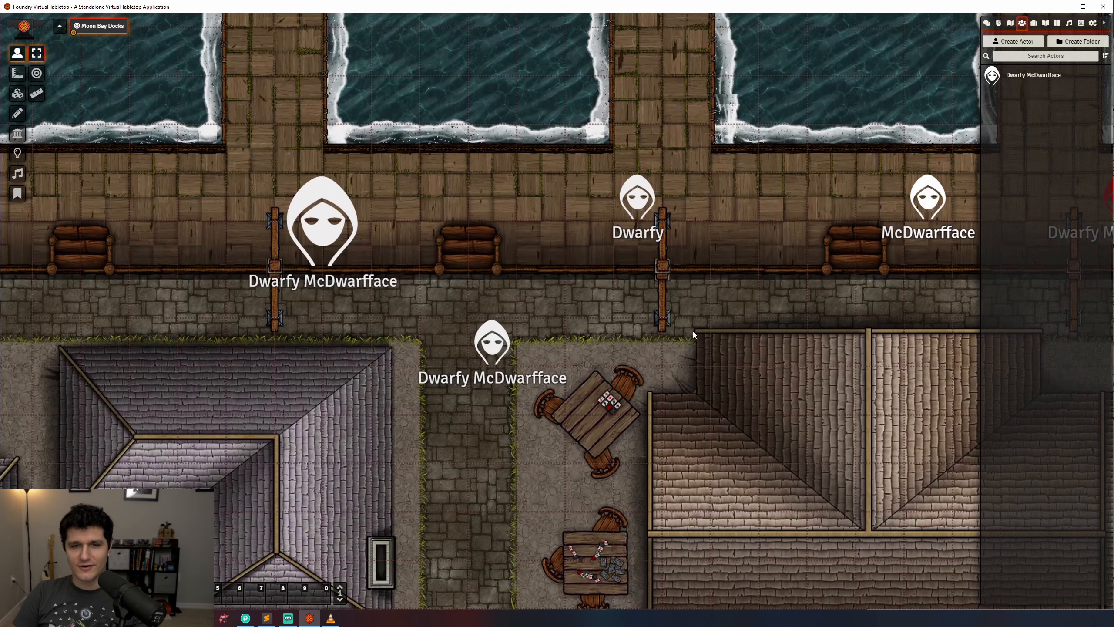
pyautogui.scroll(-2, 726, 277)
pyautogui.rightClick(1022, 77)
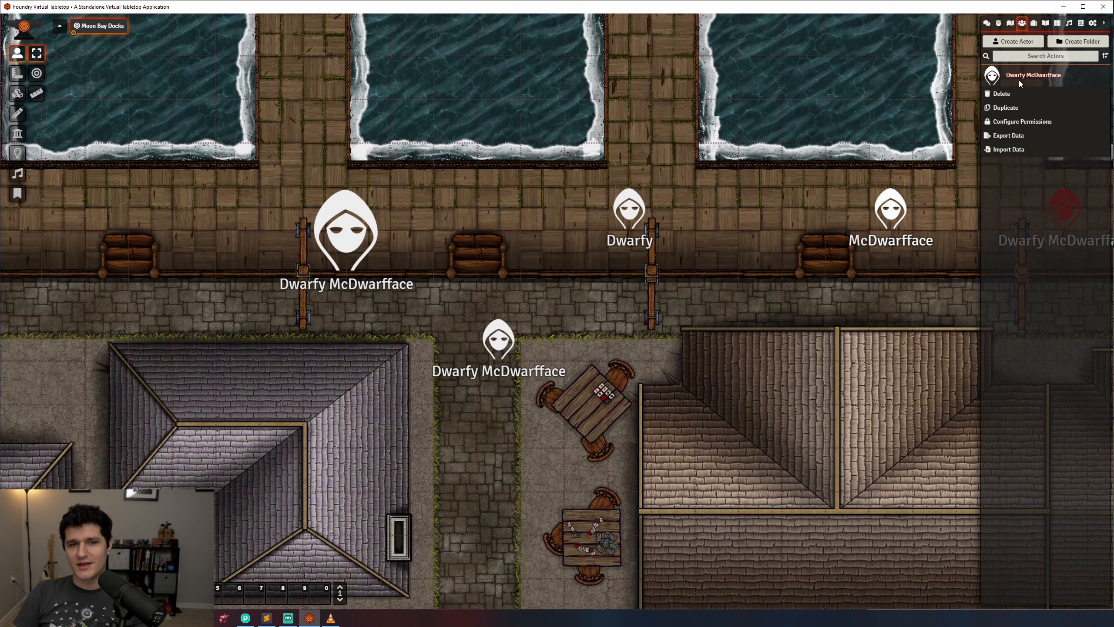
pyautogui.click(1008, 121)
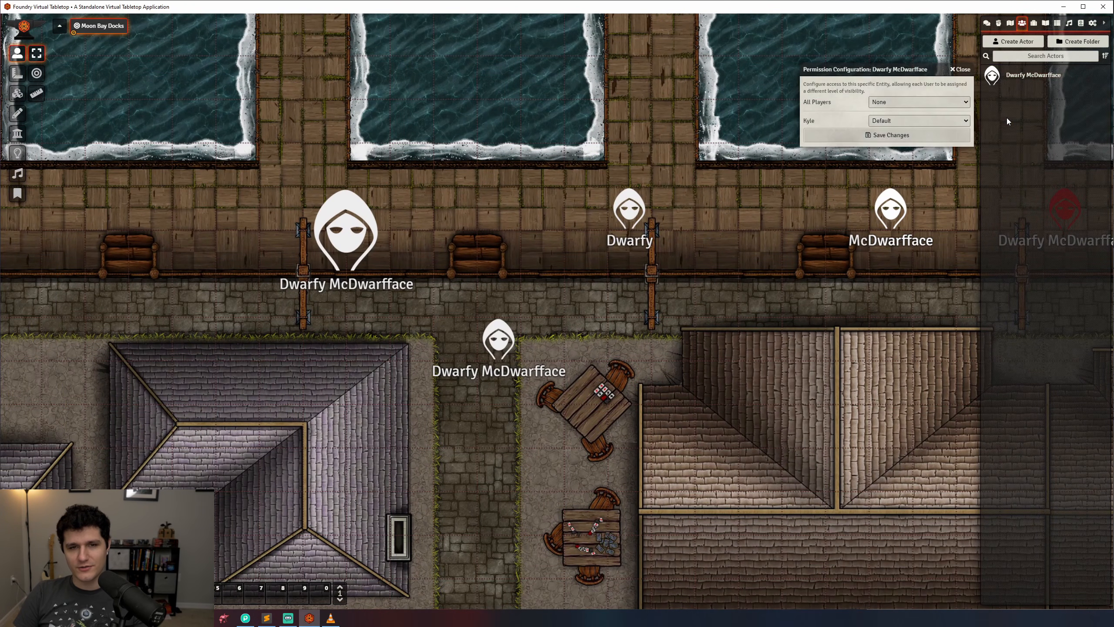
pyautogui.click(895, 102)
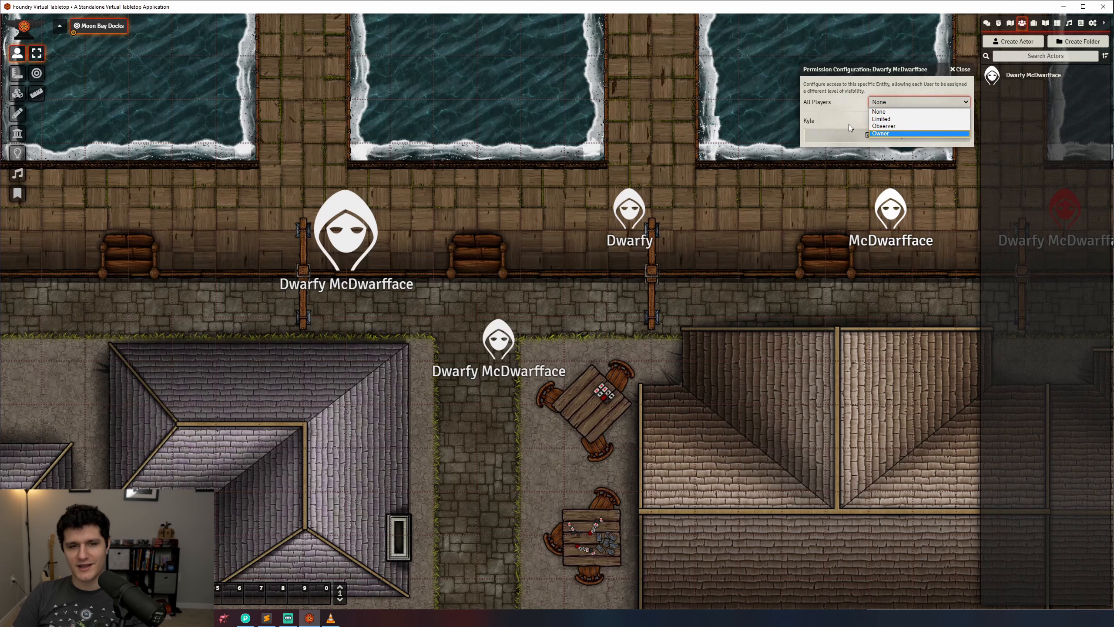
pyautogui.click(837, 111)
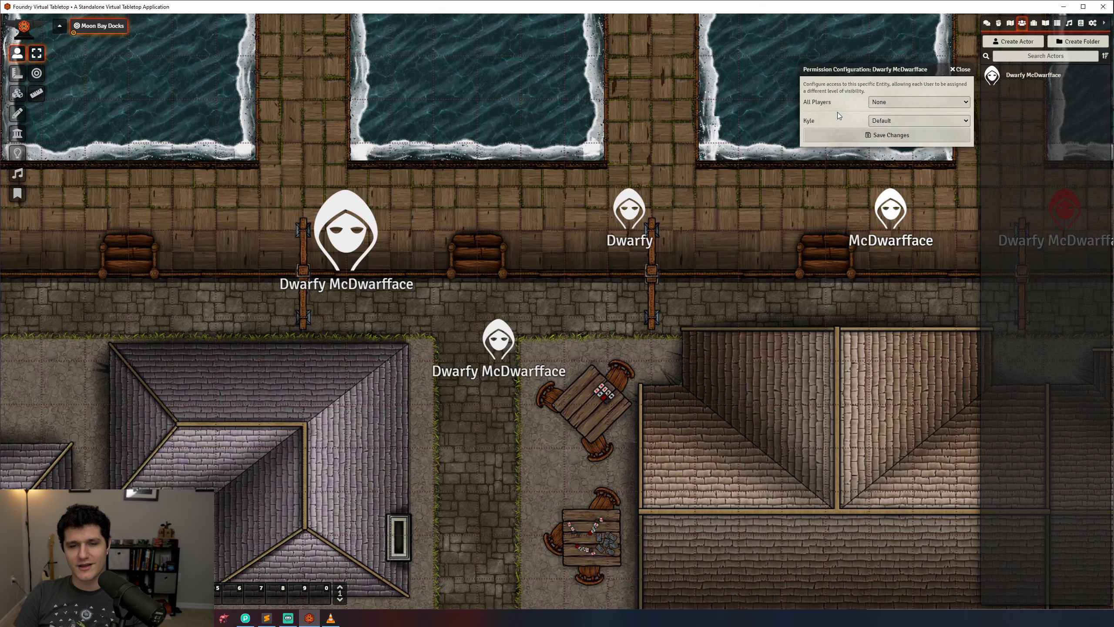
# Give the new player Owner permission on the Dwarfy McDwarfface actor and save the changes.
pyautogui.click(879, 121)
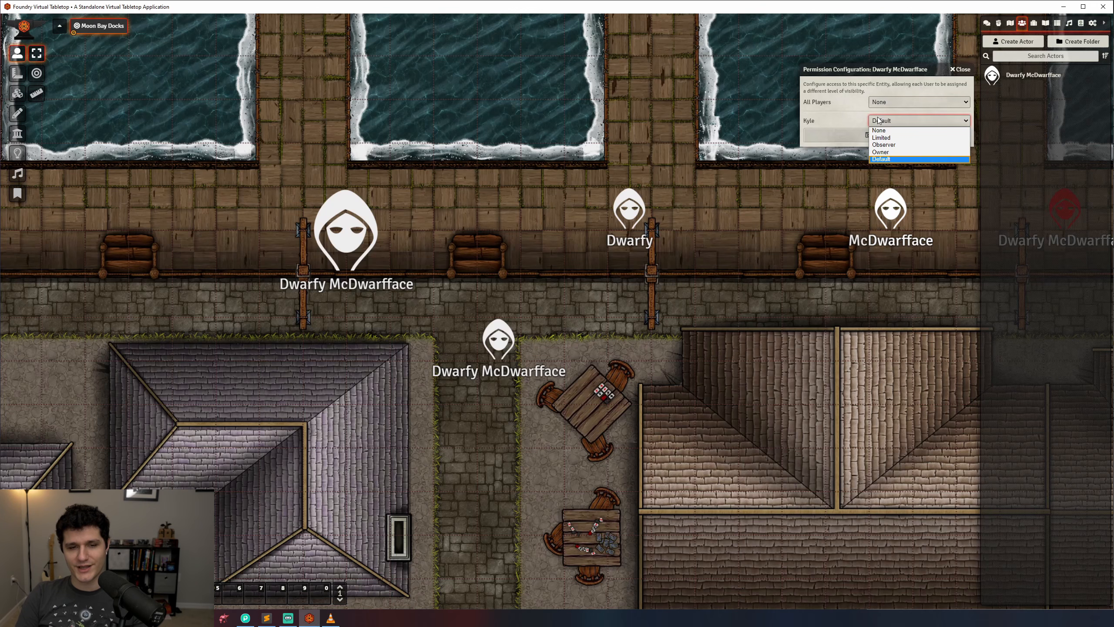
pyautogui.click(882, 152)
pyautogui.click(881, 140)
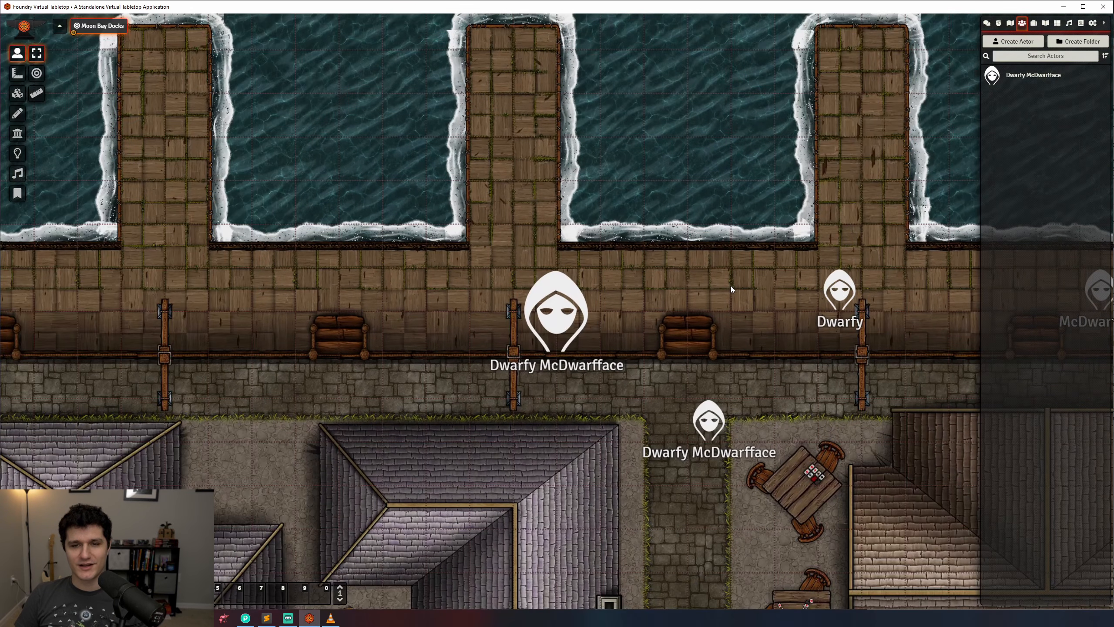
pyautogui.moveTo(731, 285); pyautogui.dragTo(581, 277)
pyautogui.scroll(-10, 622, 236)
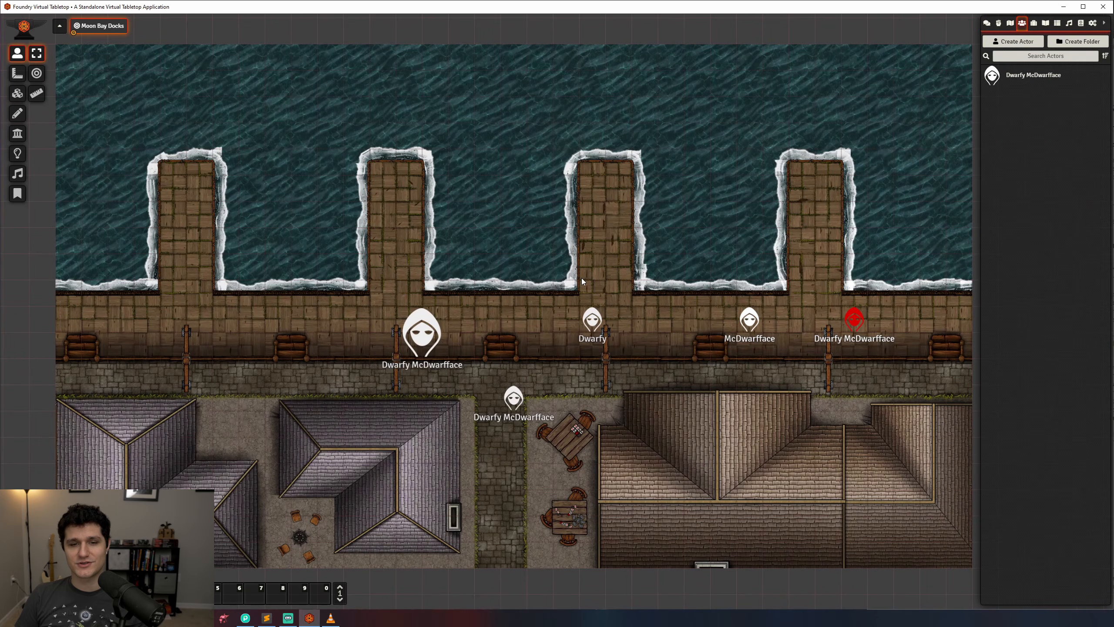